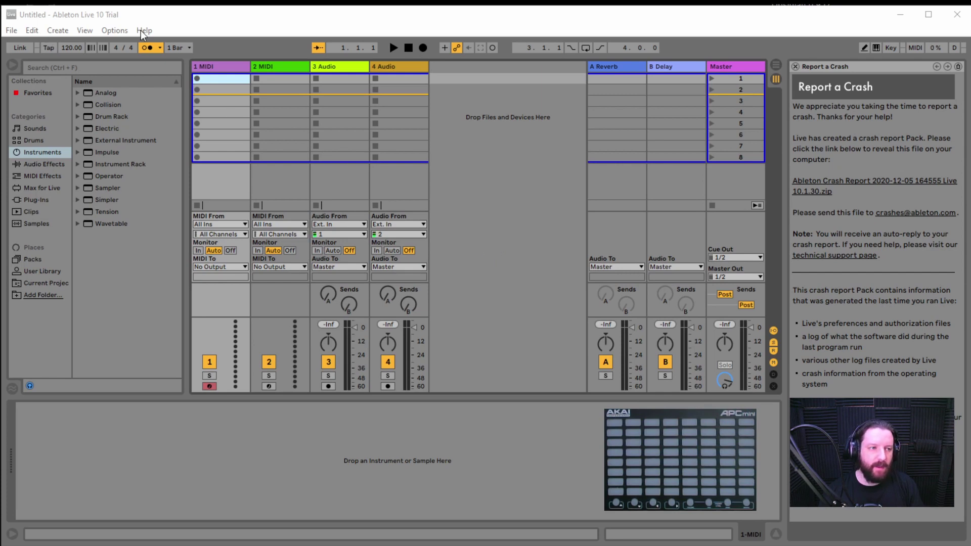
Set the audio driver type to ASIO in the preferences and check which audio devices are available.
{"action": "left_click", "coordinate": [125, 33]}
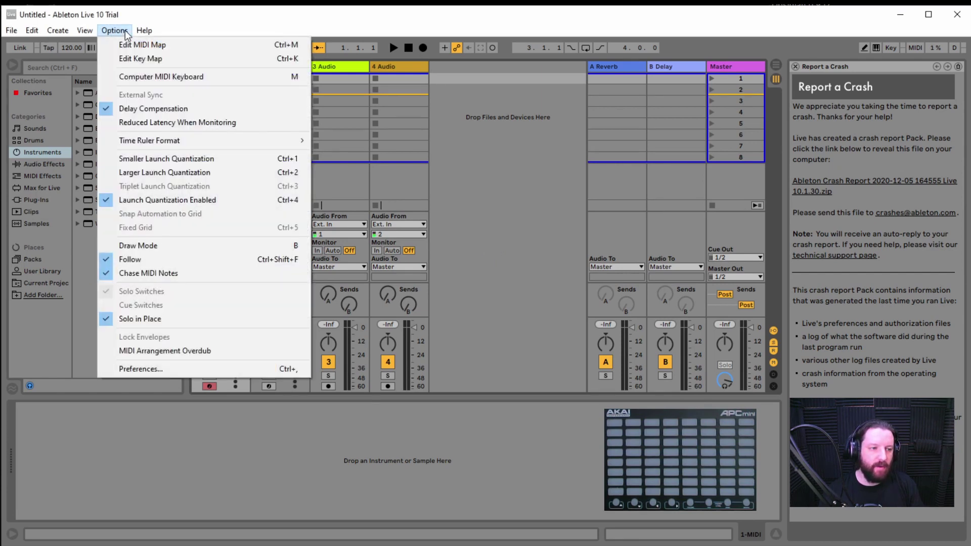
{"action": "left_click", "coordinate": [206, 368]}
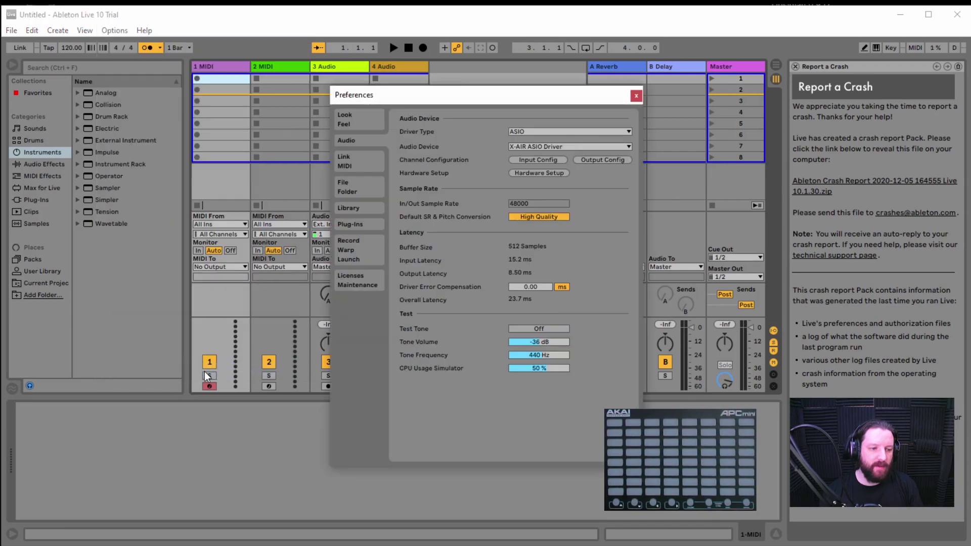
{"action": "left_click", "coordinate": [533, 131]}
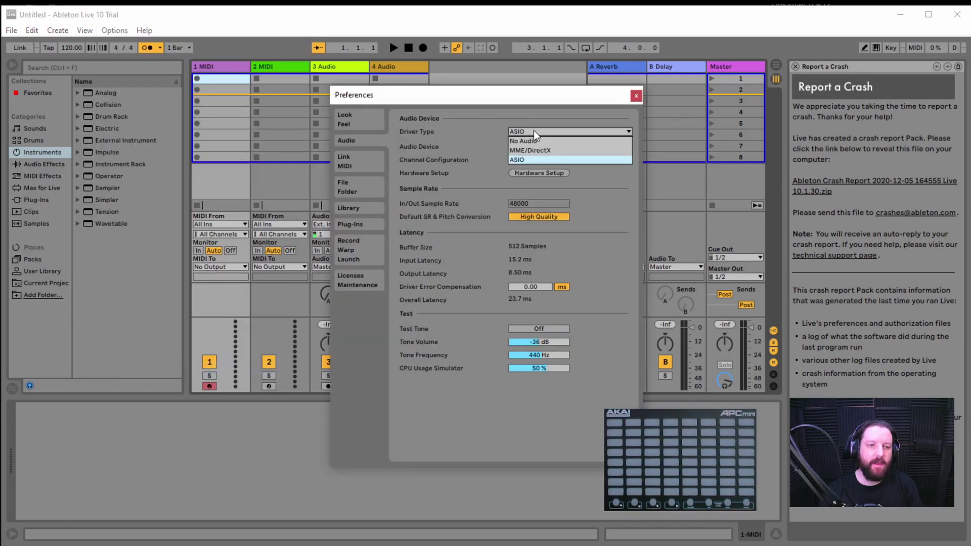
{"action": "left_click", "coordinate": [512, 160]}
{"action": "left_click", "coordinate": [511, 146]}
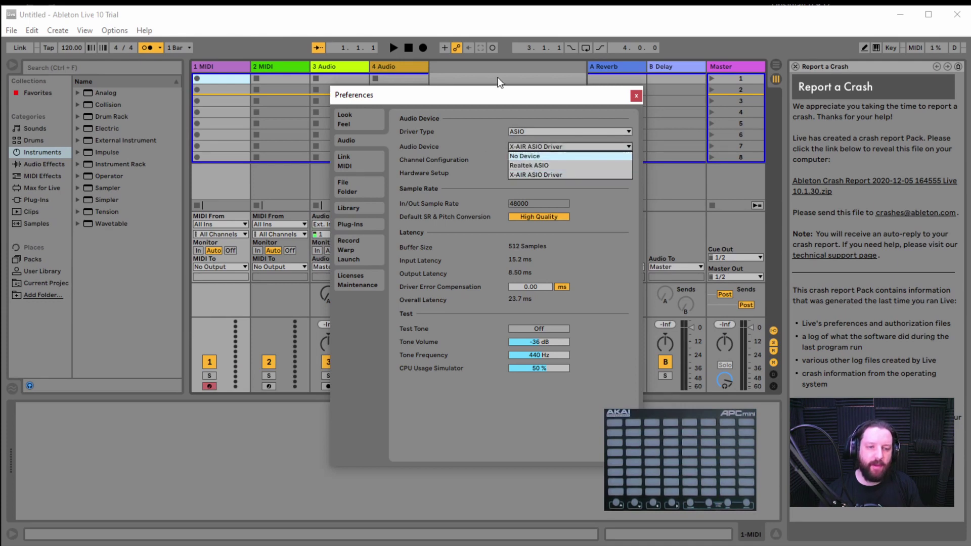
{"action": "left_click", "coordinate": [526, 117]}
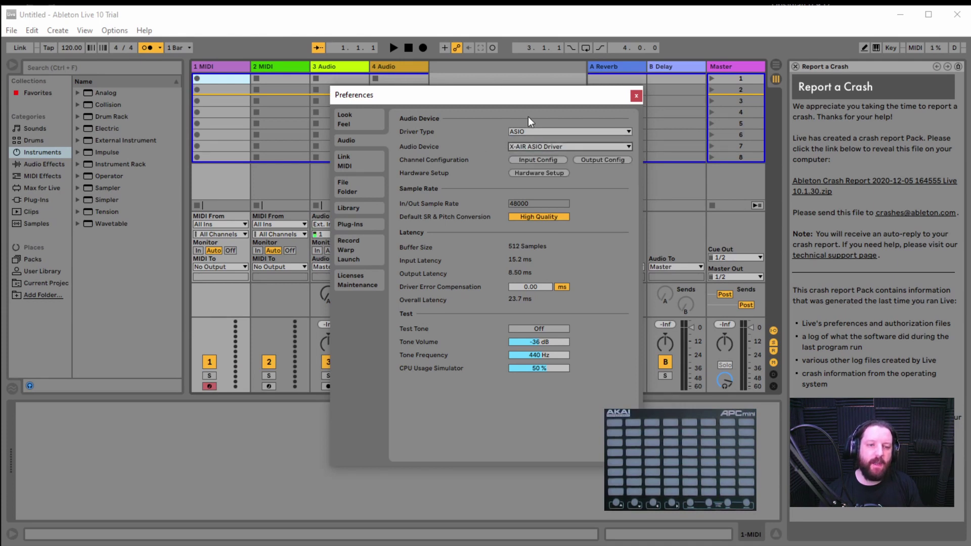
{"action": "left_click", "coordinate": [636, 96]}
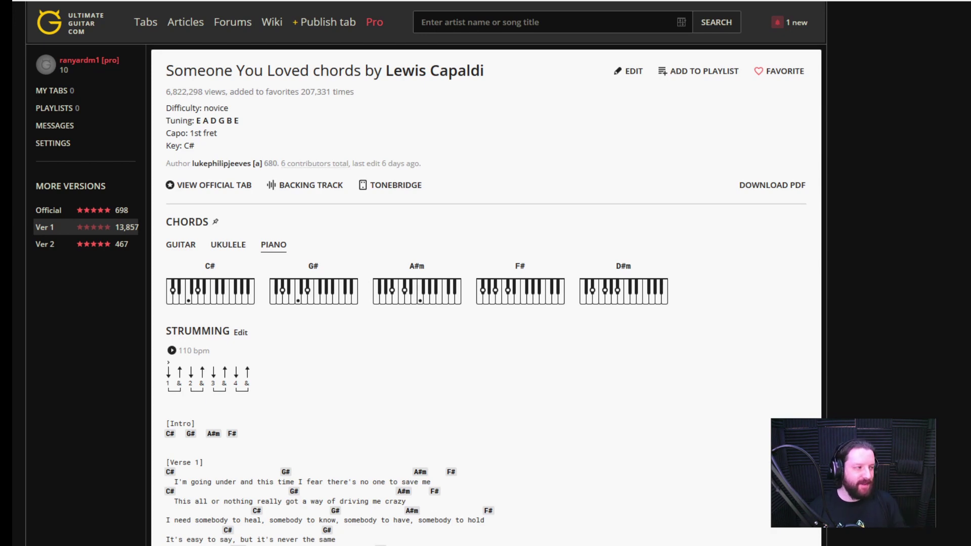
Compare the guitar and piano chord diagrams for Someone You Loved, finishing on the piano version.
{"action": "left_click", "coordinate": [176, 249]}
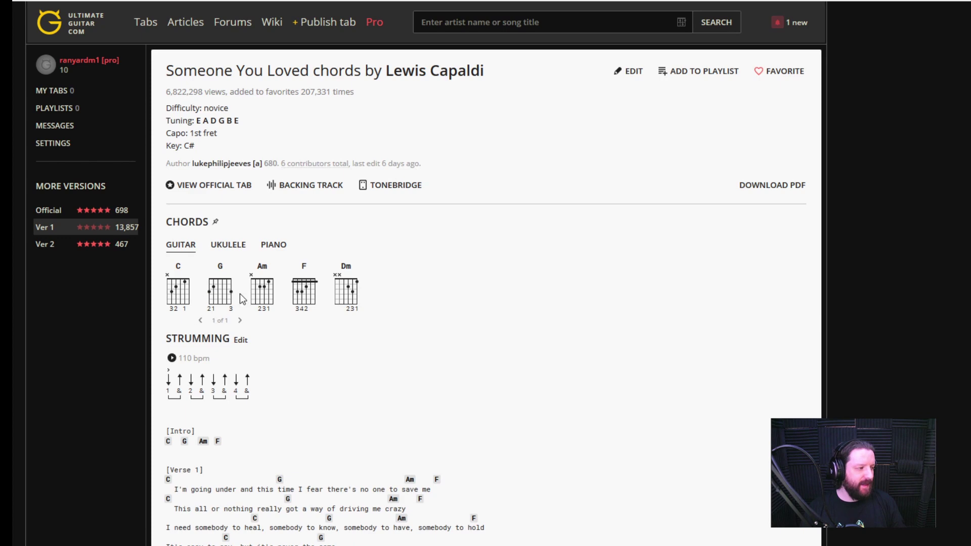
{"action": "left_click", "coordinate": [271, 256]}
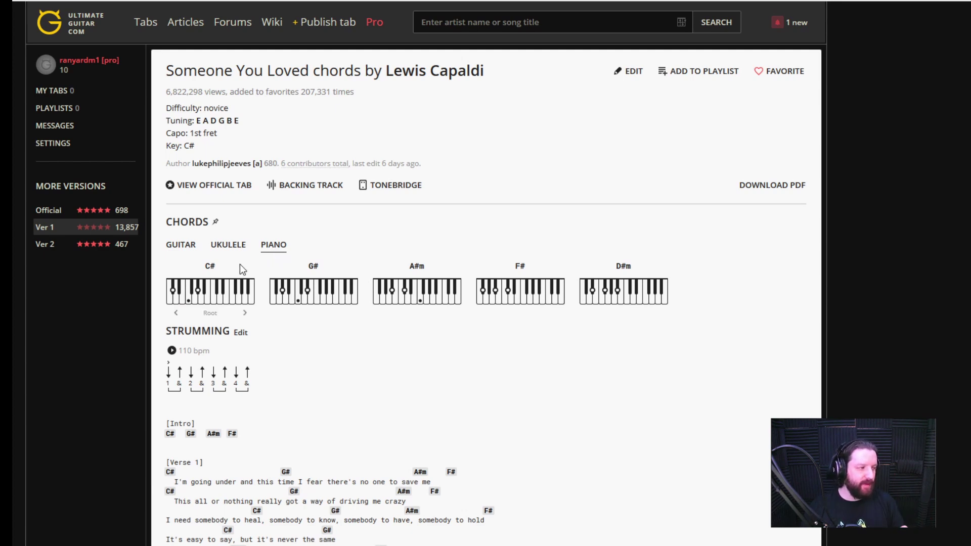
{"action": "left_click", "coordinate": [181, 248]}
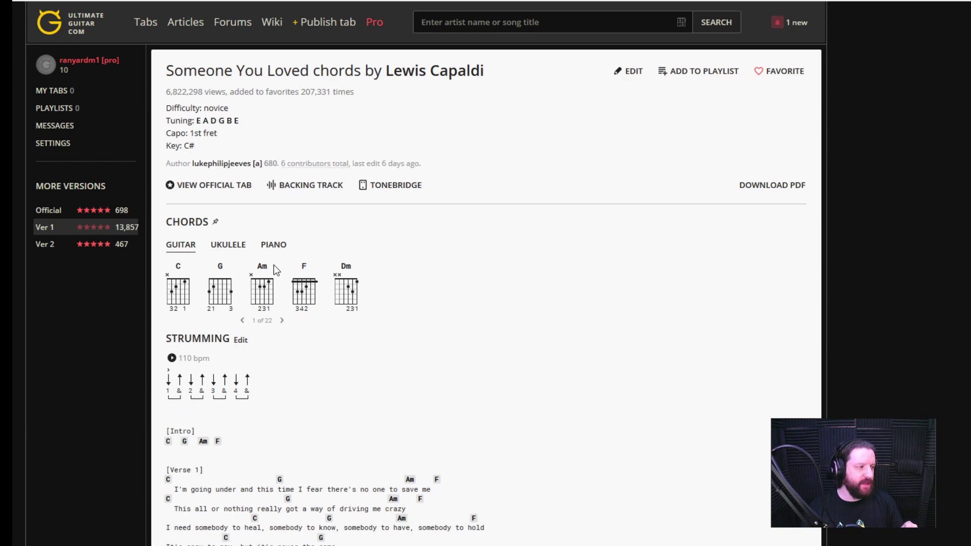
{"action": "left_click", "coordinate": [273, 244]}
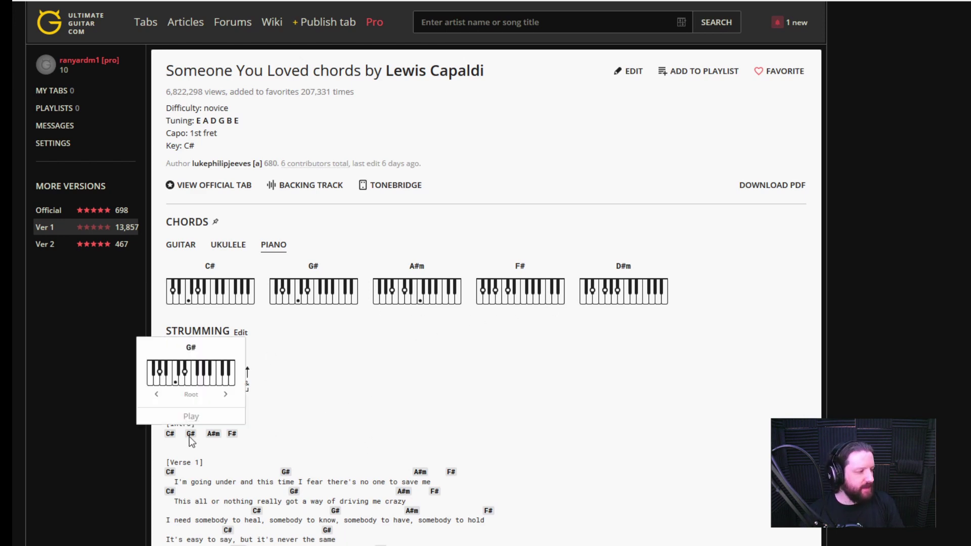
Examine the chord progression through the intro, verses and choruses of the song sheet.
{"action": "scroll", "coordinate": [250, 276], "scroll_direction": "down", "scroll_amount": 2}
{"action": "scroll", "coordinate": [250, 274], "scroll_direction": "down", "scroll_amount": 5}
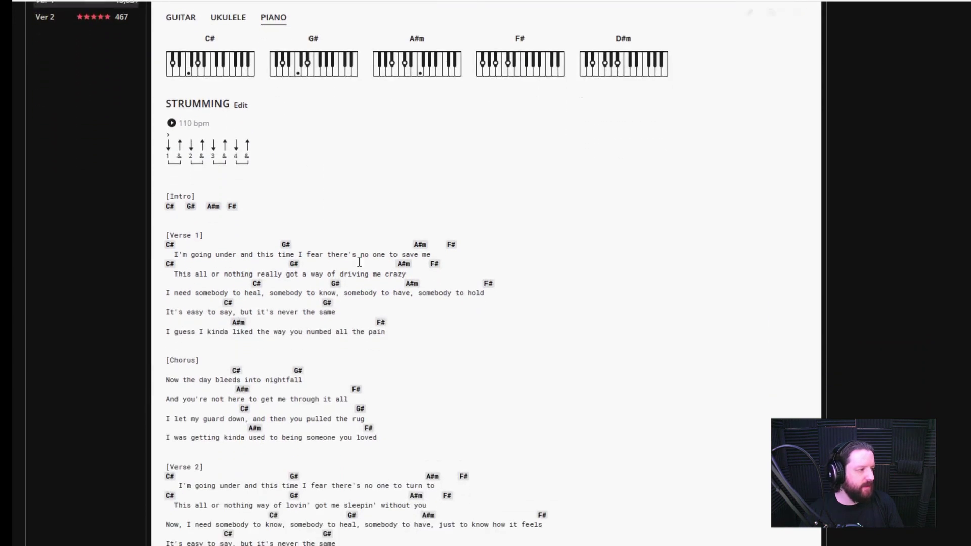
{"action": "mouse_move", "coordinate": [163, 180]}
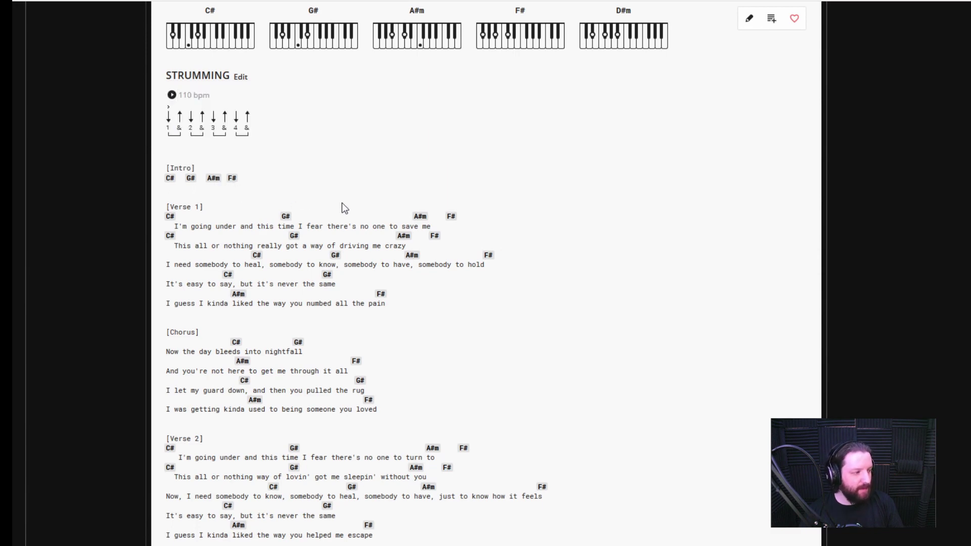
{"action": "scroll", "coordinate": [342, 203], "scroll_direction": "down", "scroll_amount": 2}
{"action": "mouse_move", "coordinate": [253, 187]}
{"action": "scroll", "coordinate": [312, 223], "scroll_direction": "down", "scroll_amount": 4}
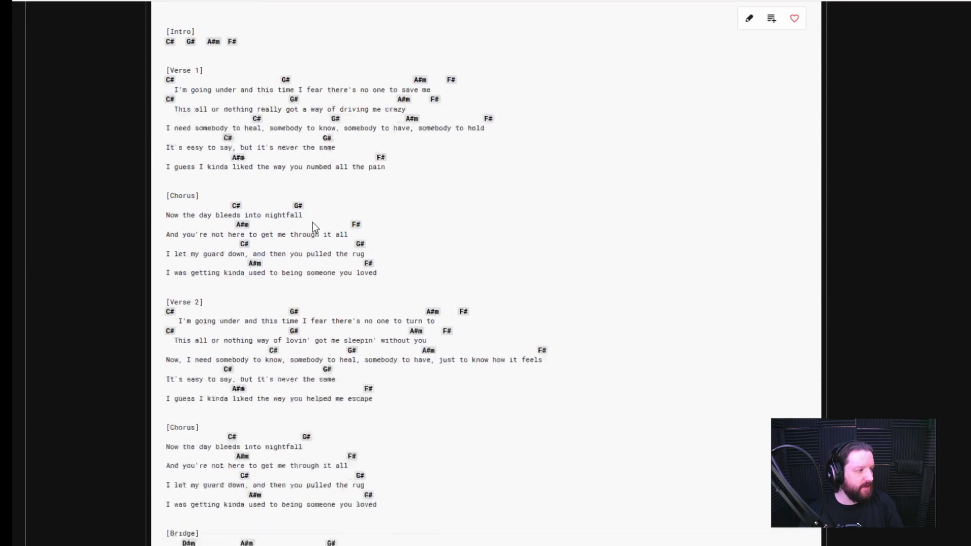
{"action": "scroll", "coordinate": [220, 264], "scroll_direction": "down", "scroll_amount": 6}
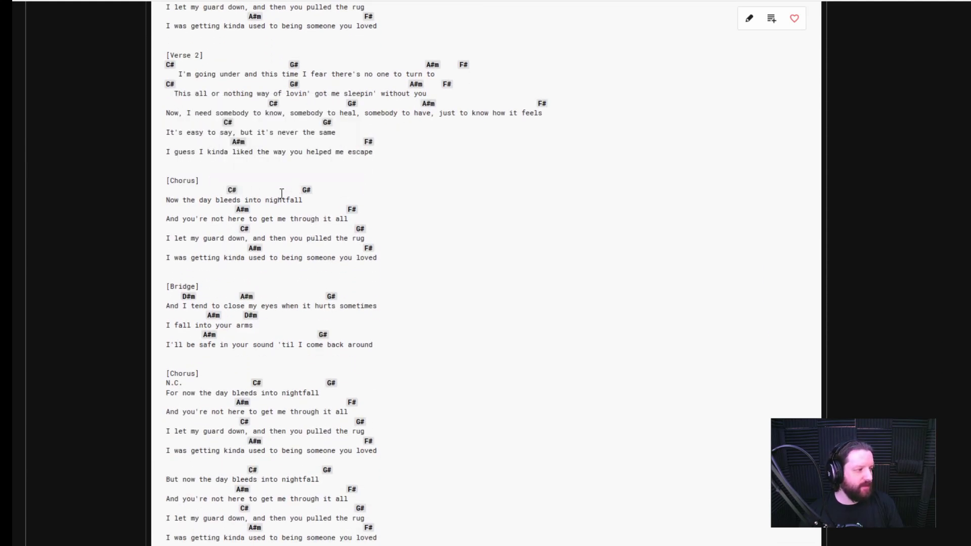
{"action": "mouse_move", "coordinate": [244, 211]}
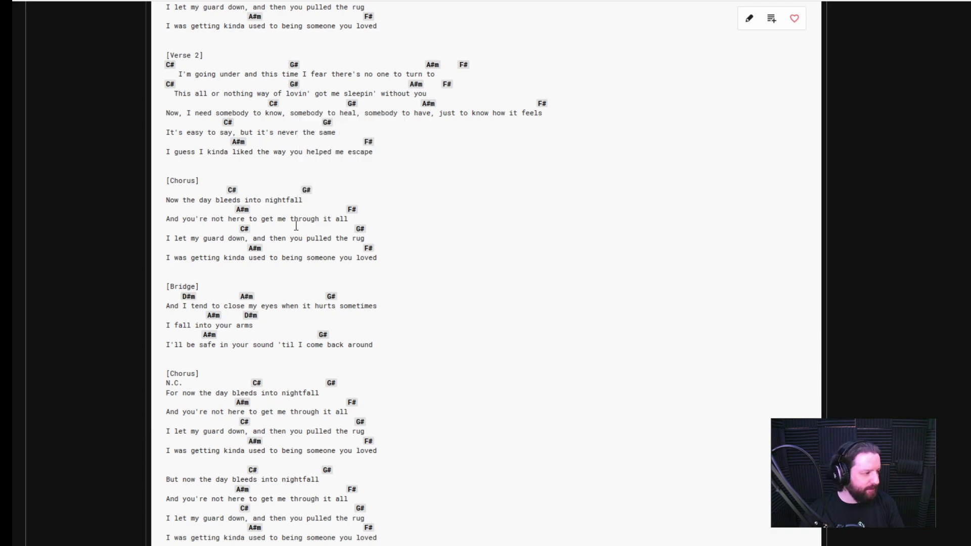
Examine where the chords change in the bridge and in the final chorus, including its N.C. opening.
{"action": "scroll", "coordinate": [204, 267], "scroll_direction": "down", "scroll_amount": 2}
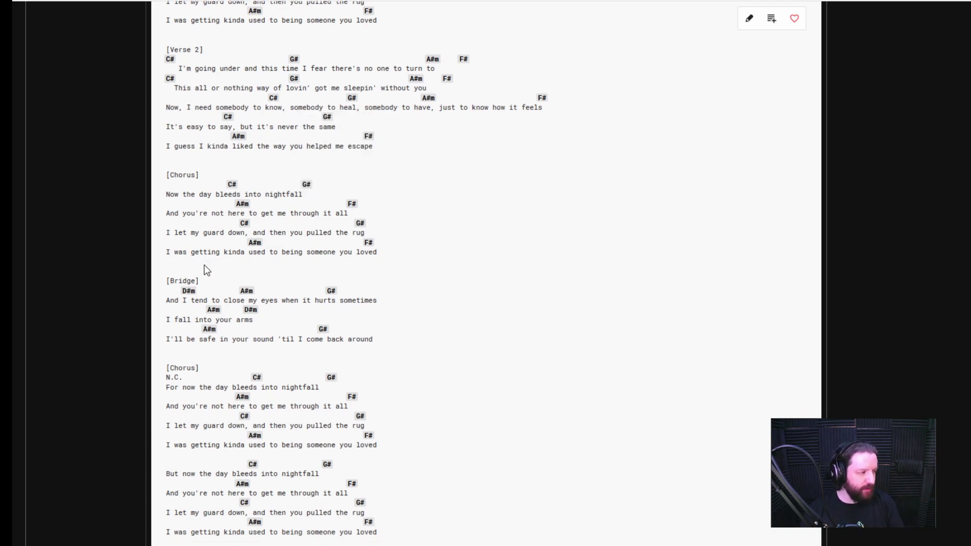
{"action": "mouse_move", "coordinate": [188, 236]}
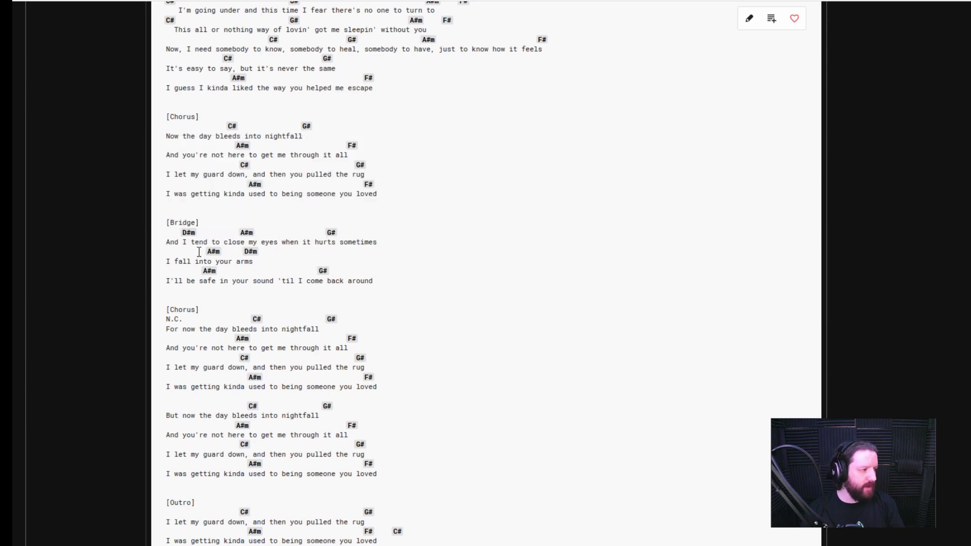
{"action": "mouse_move", "coordinate": [211, 257]}
{"action": "mouse_move", "coordinate": [257, 246]}
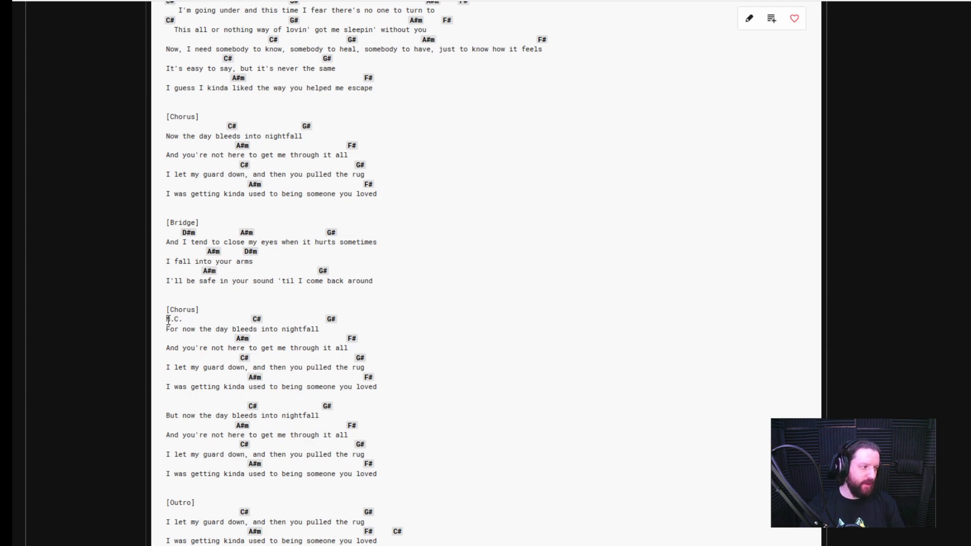
{"action": "left_click_drag", "start_coordinate": [166, 319], "coordinate": [257, 326]}
{"action": "mouse_move", "coordinate": [256, 320]}
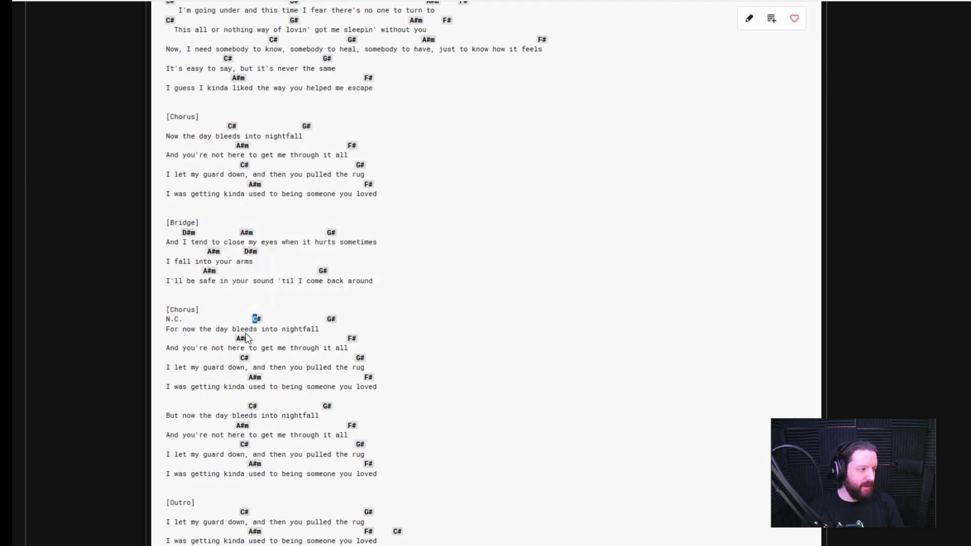
{"action": "mouse_move", "coordinate": [353, 340]}
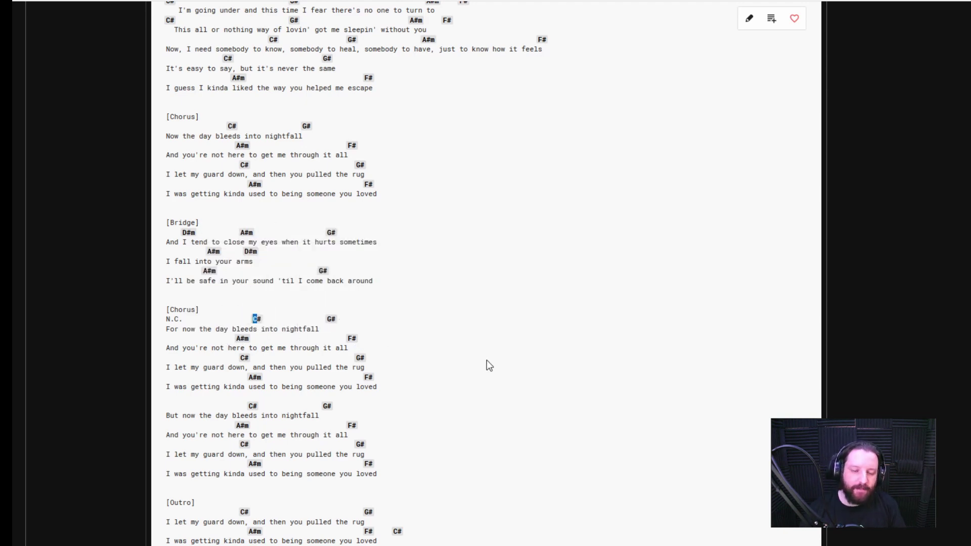
{"action": "scroll", "coordinate": [485, 512], "scroll_direction": "up", "scroll_amount": 15}
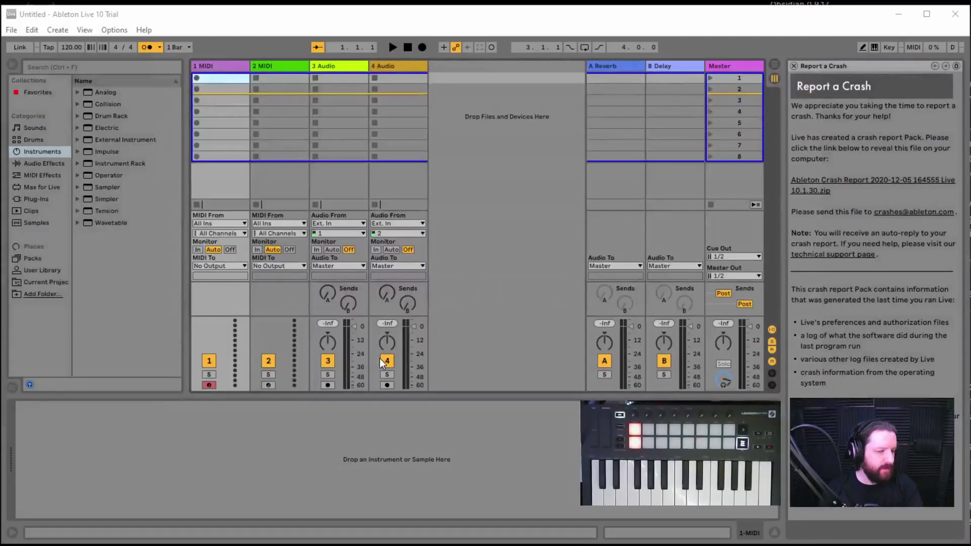
Switch to Ableton Live and set the tempo to 110 BPM with the metronome turned on.
{"action": "key", "text": "alt+Tab"}
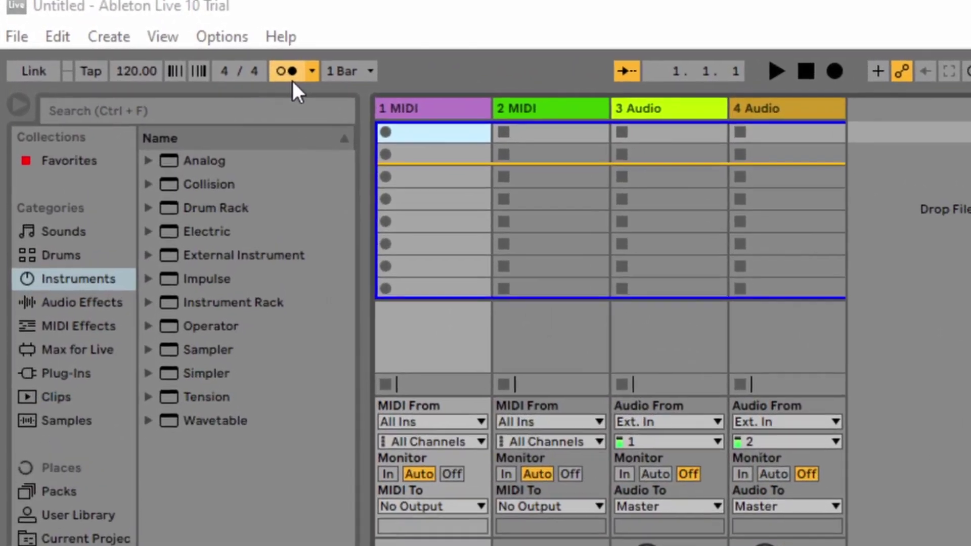
{"action": "left_click", "coordinate": [292, 79]}
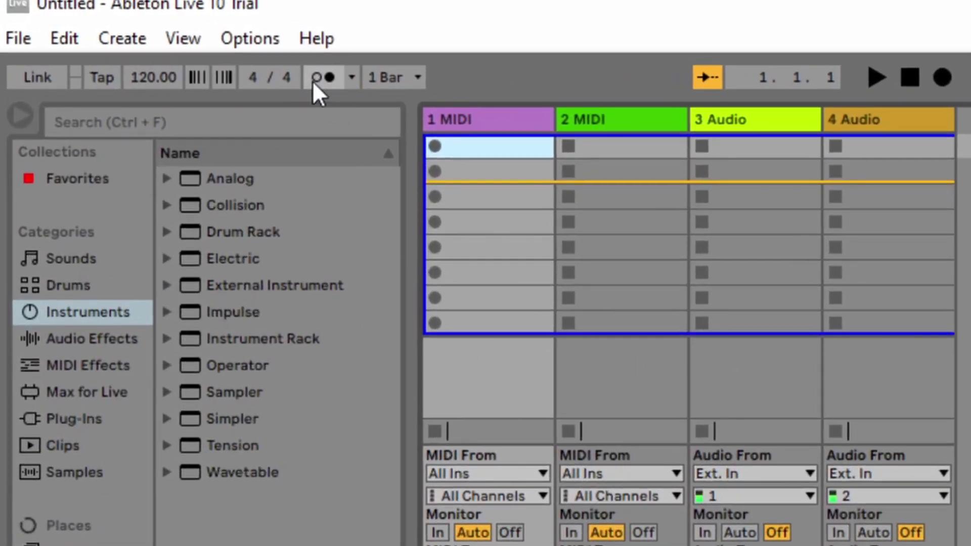
{"action": "left_click", "coordinate": [313, 81]}
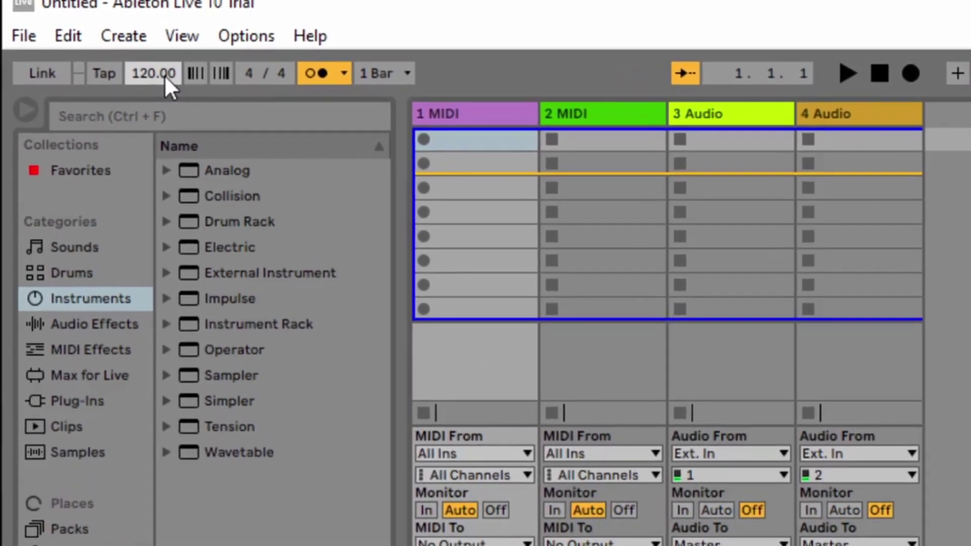
{"action": "type", "text": "110"}
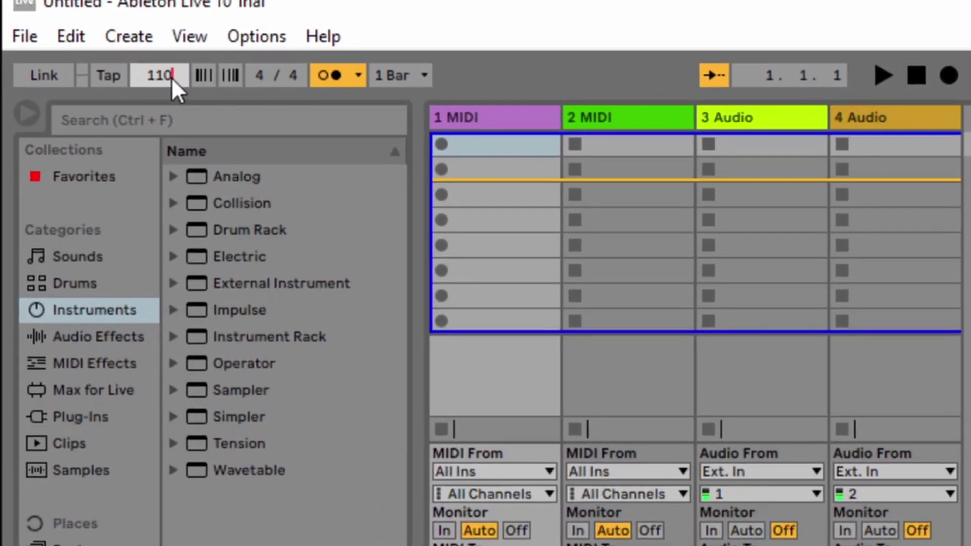
{"action": "key", "text": "Return"}
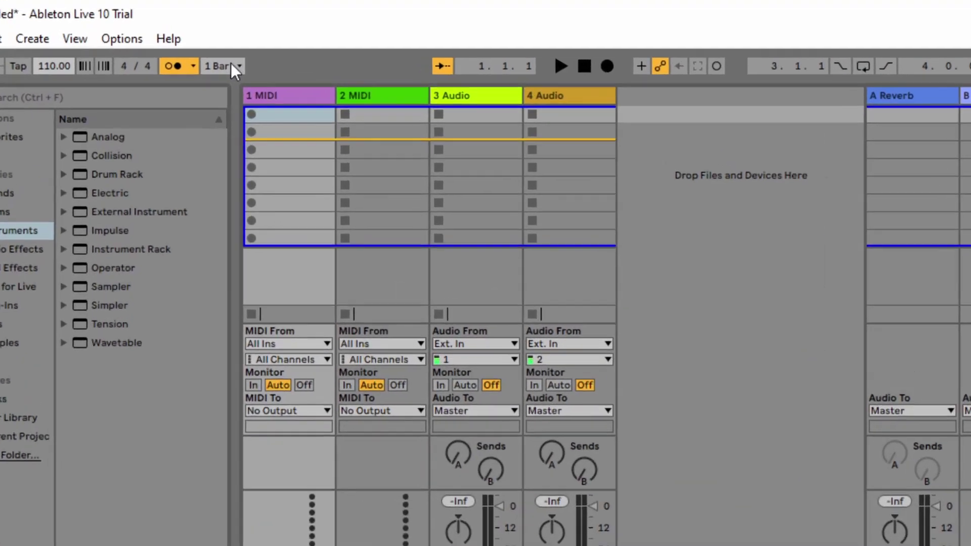
Set the global launch quantization to 4 Bars and the metronome count-in to 1 Bar.
{"action": "left_click", "coordinate": [185, 46]}
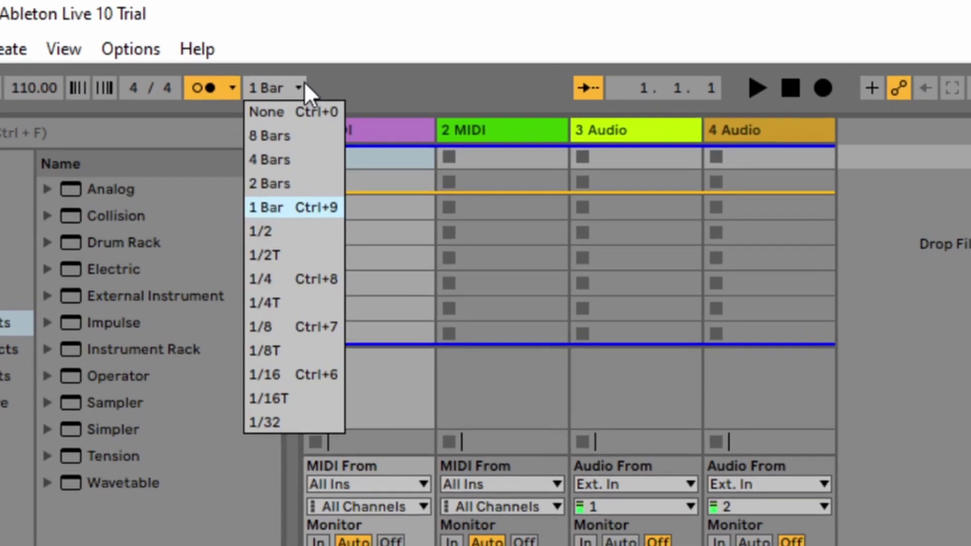
{"action": "left_click", "coordinate": [294, 165]}
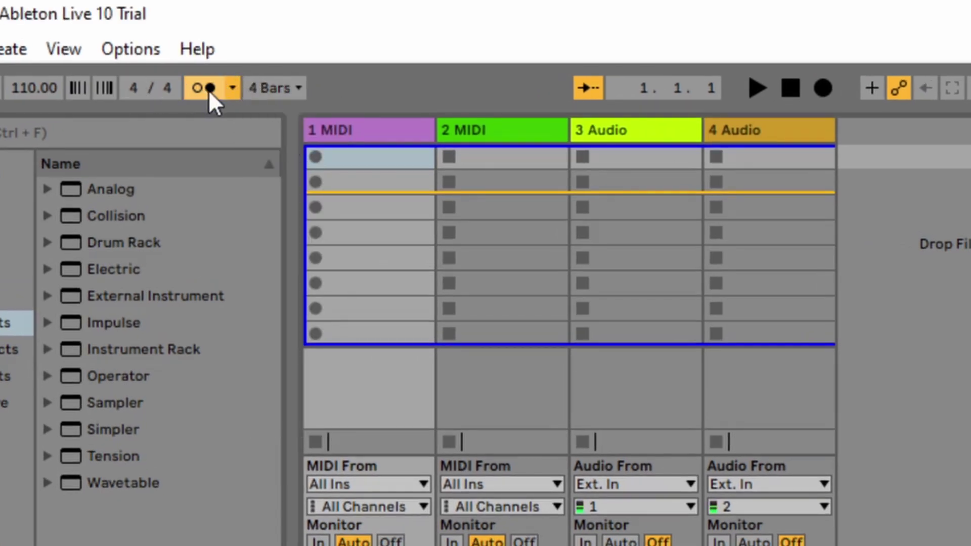
{"action": "left_click", "coordinate": [233, 86]}
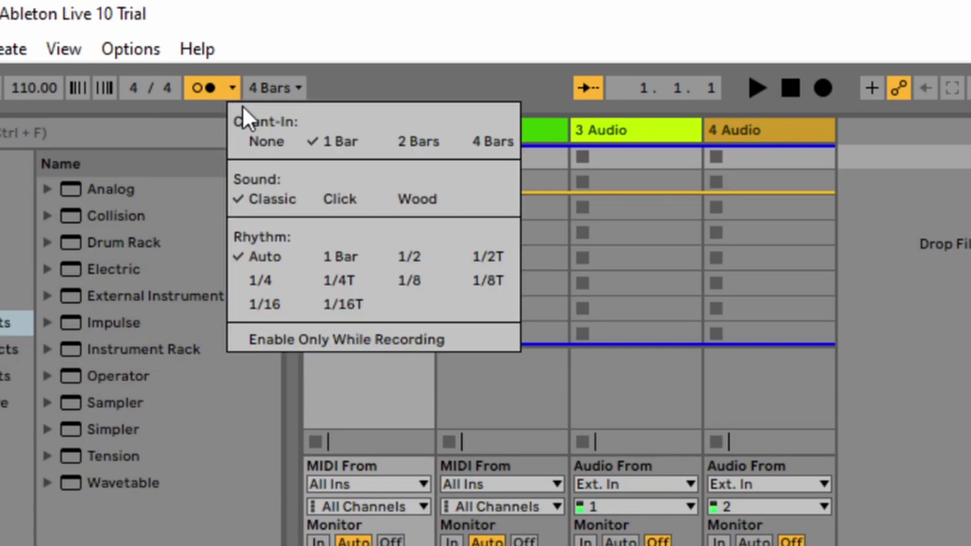
{"action": "left_click", "coordinate": [350, 147]}
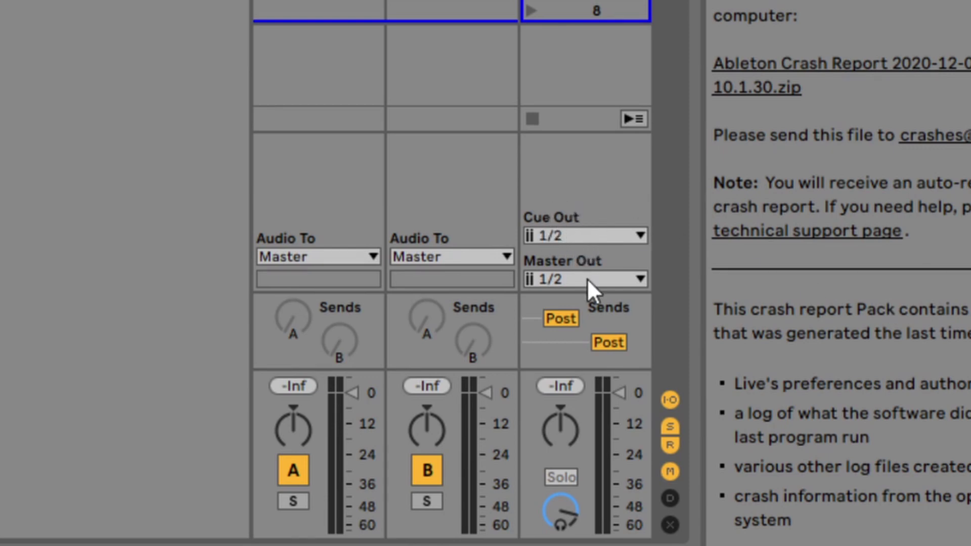
Try routing the master track's cue output to 15/16, and set it back to 1/2.
{"action": "left_click", "coordinate": [638, 235]}
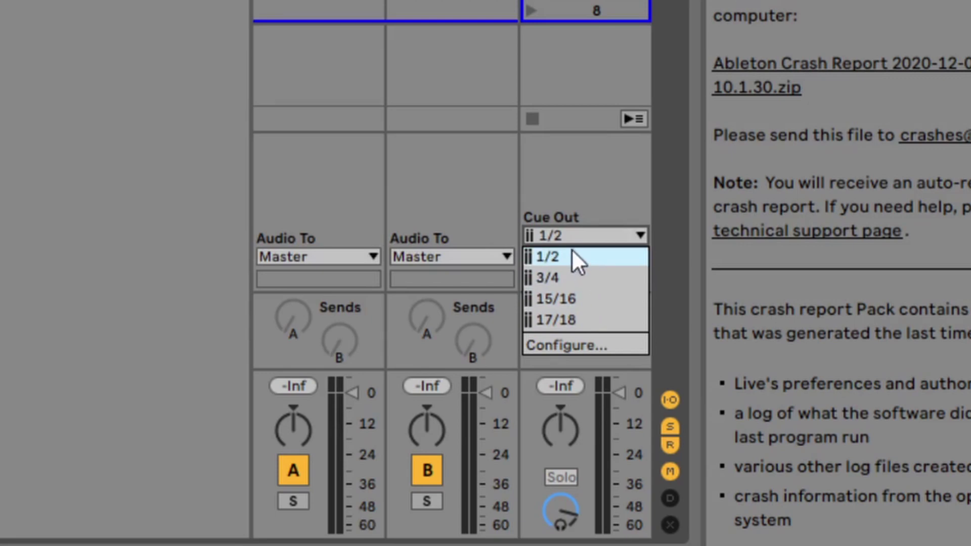
{"action": "left_click", "coordinate": [566, 300]}
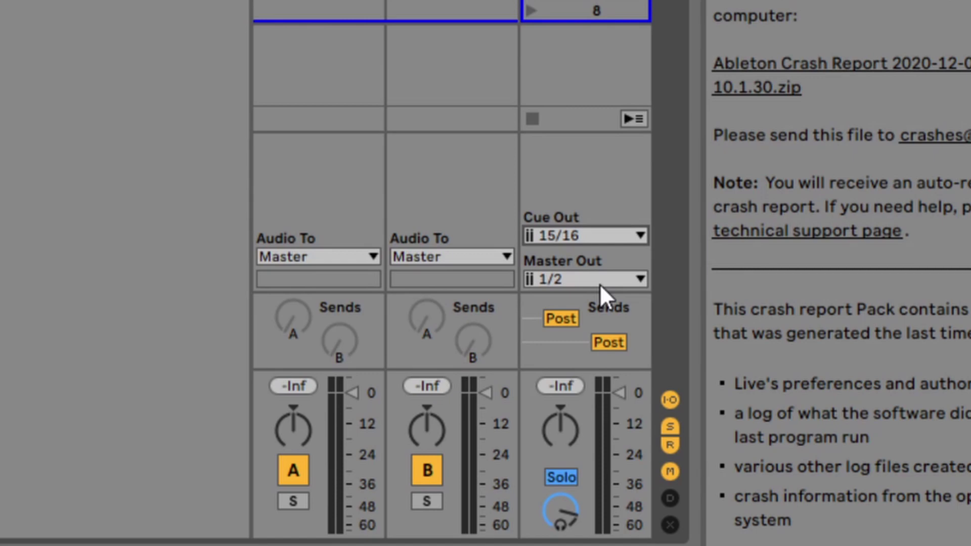
{"action": "left_click", "coordinate": [612, 236]}
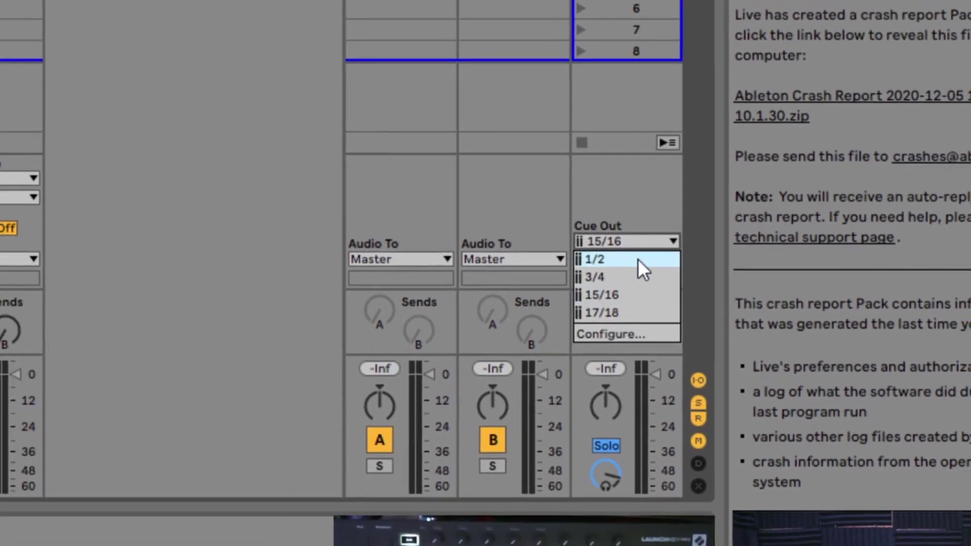
{"action": "left_click", "coordinate": [638, 259]}
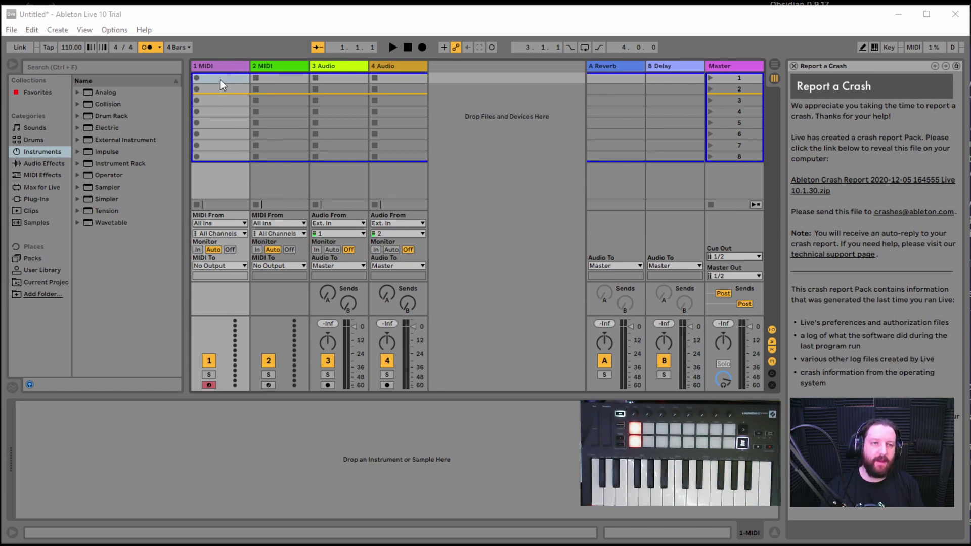
Create an empty MIDI clip in the first slot of the first MIDI track.
{"action": "double_click", "coordinate": [220, 79]}
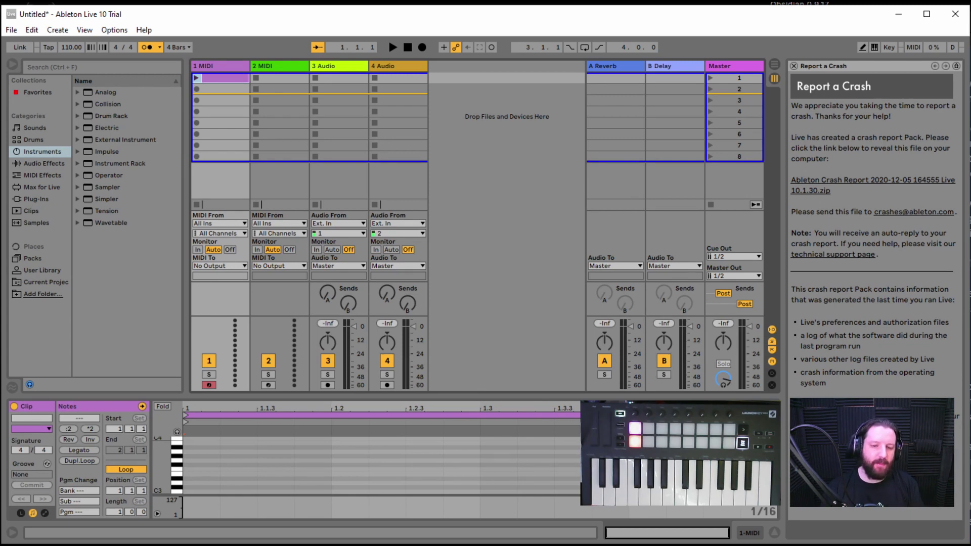
Extend the empty clip's loop to four bars and enlarge the note editor to show the whole clip.
{"action": "key", "text": "ctrl+a"}
{"action": "mouse_move", "coordinate": [586, 414]}
{"action": "left_mouse_down"}
{"action": "mouse_move", "coordinate": [613, 415]}
{"action": "mouse_move", "coordinate": [573, 413]}
{"action": "mouse_move", "coordinate": [789, 418]}
{"action": "left_mouse_up"}
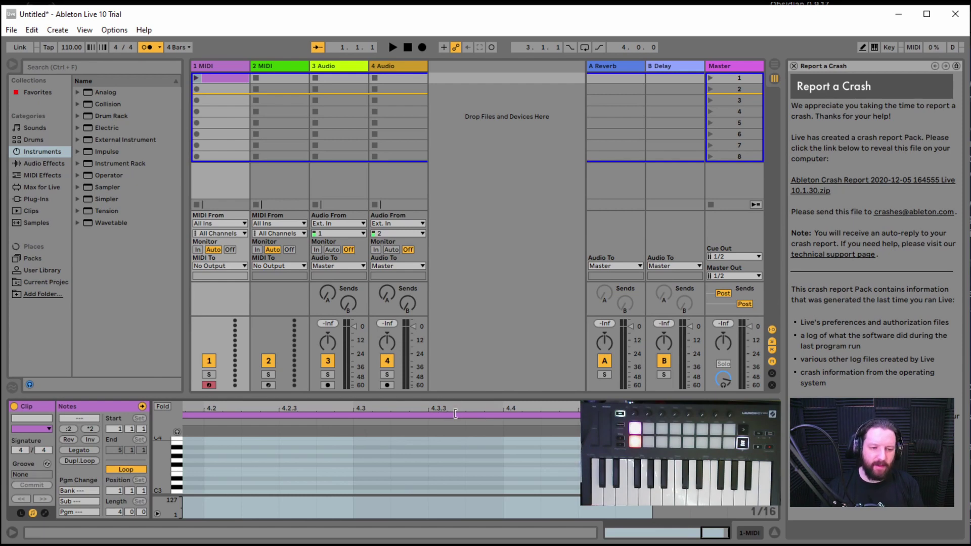
{"action": "scroll", "coordinate": [455, 414], "scroll_direction": "down", "scroll_amount": 5}
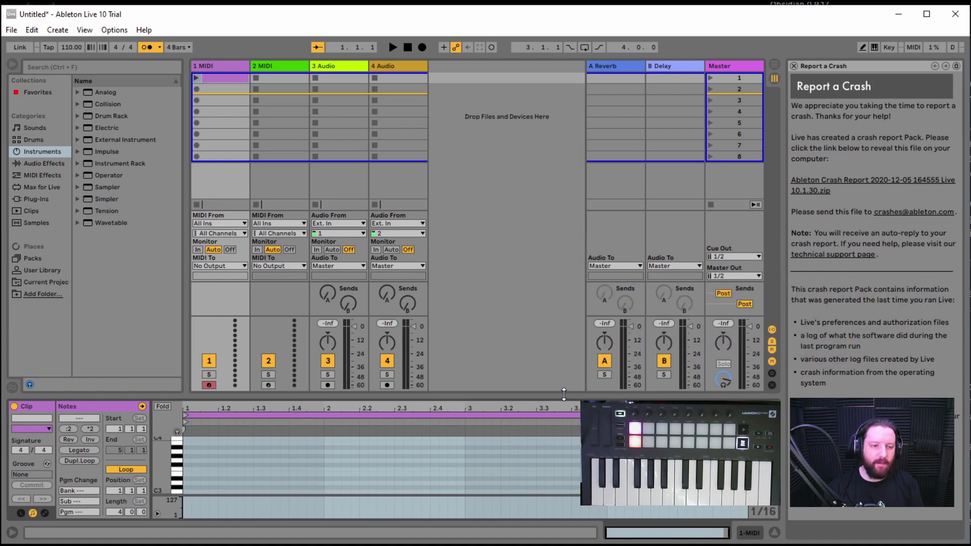
{"action": "left_click_drag", "start_coordinate": [563, 395], "coordinate": [613, 122]}
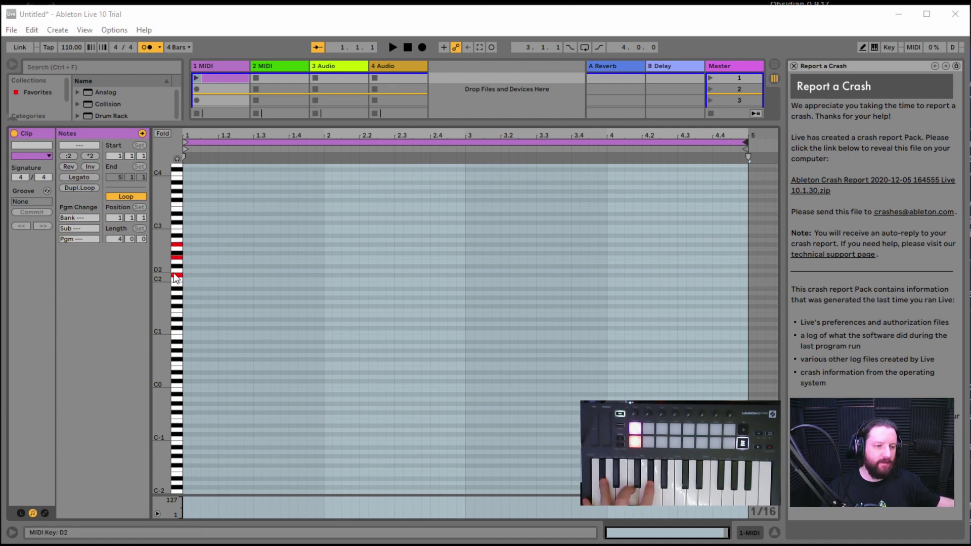
Set the note grid to 1 Bar and enter C#2, F2 and G#2 as a one-bar chord in bar one.
{"action": "right_click", "coordinate": [200, 275]}
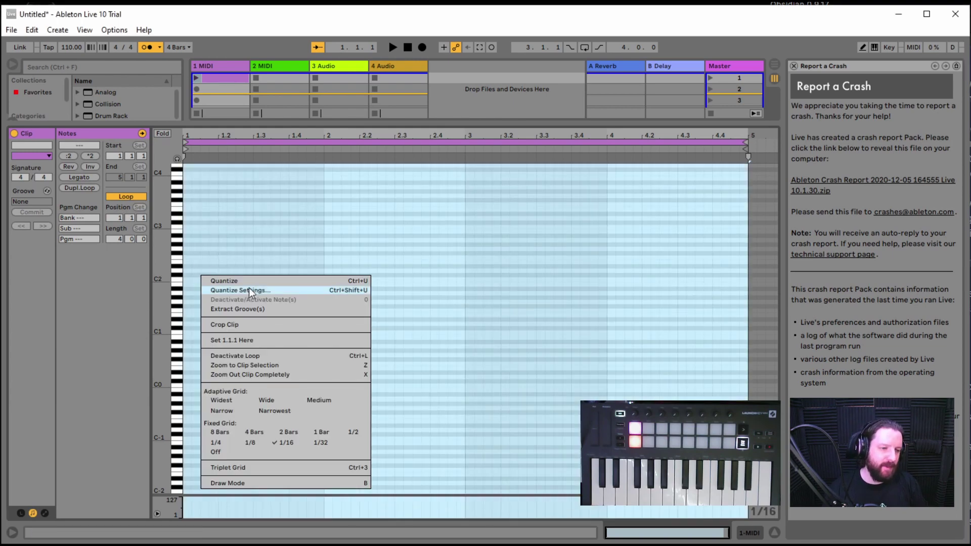
{"action": "left_click", "coordinate": [318, 435]}
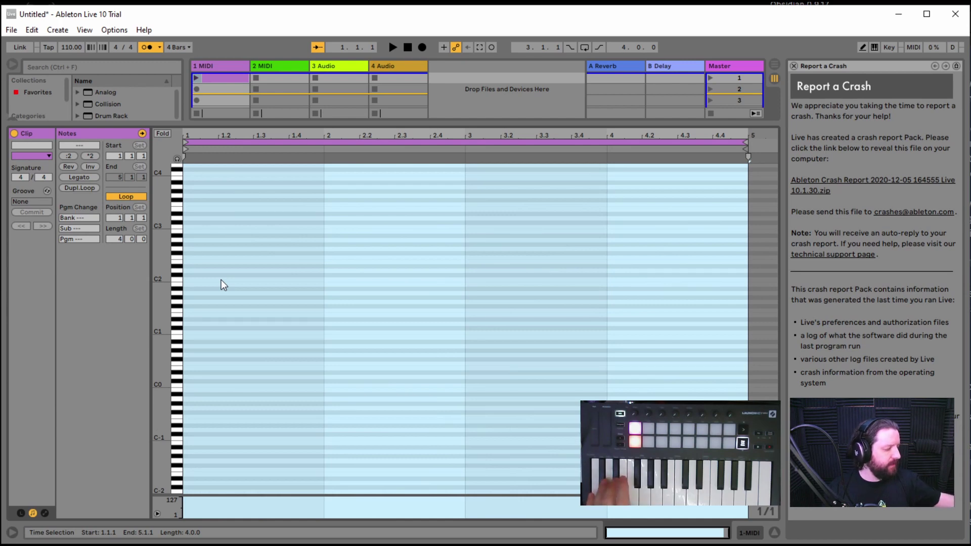
{"action": "double_click", "coordinate": [207, 275]}
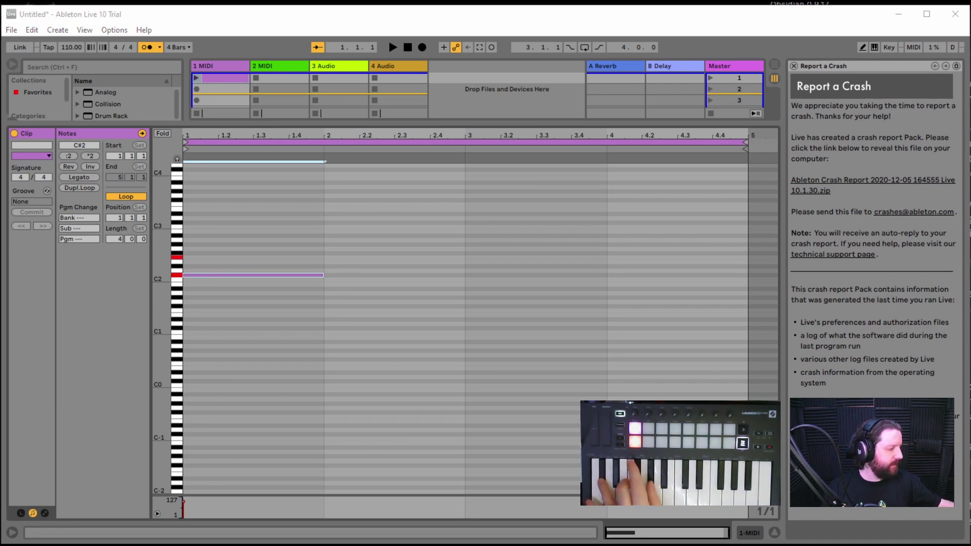
{"action": "left_click", "coordinate": [214, 259]}
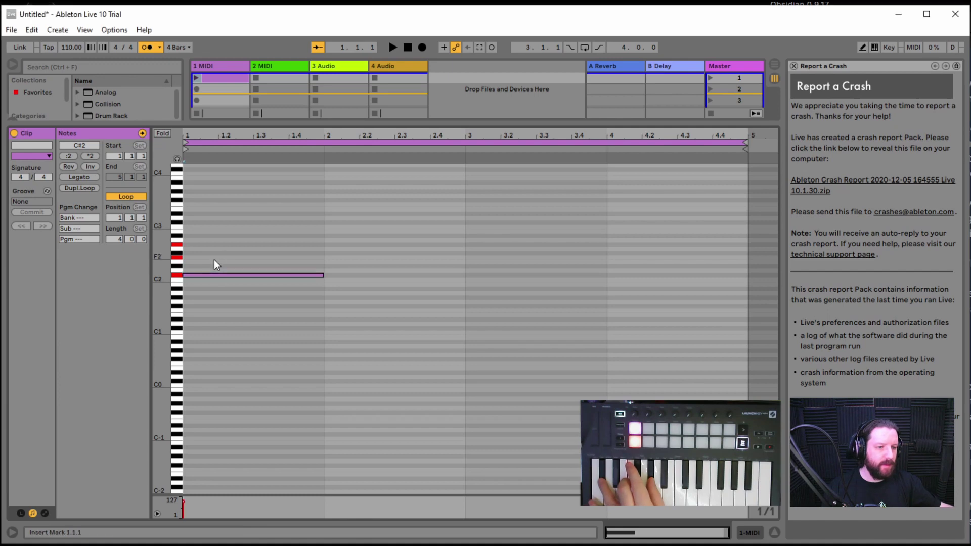
{"action": "left_click", "coordinate": [212, 243]}
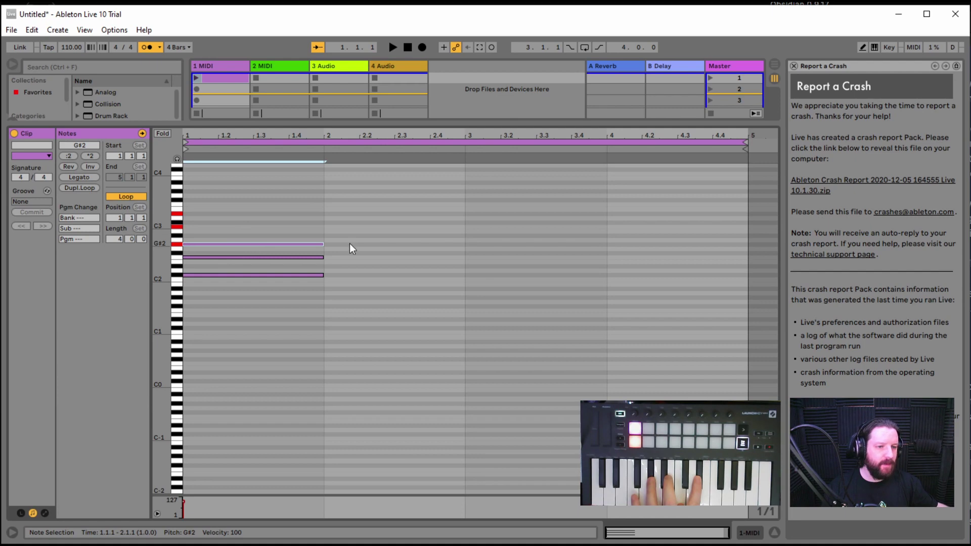
Build the second bar's chord by duplicating G#2 into it and adding one-bar C3 and D#3 notes.
{"action": "key", "text": "ctrl+d"}
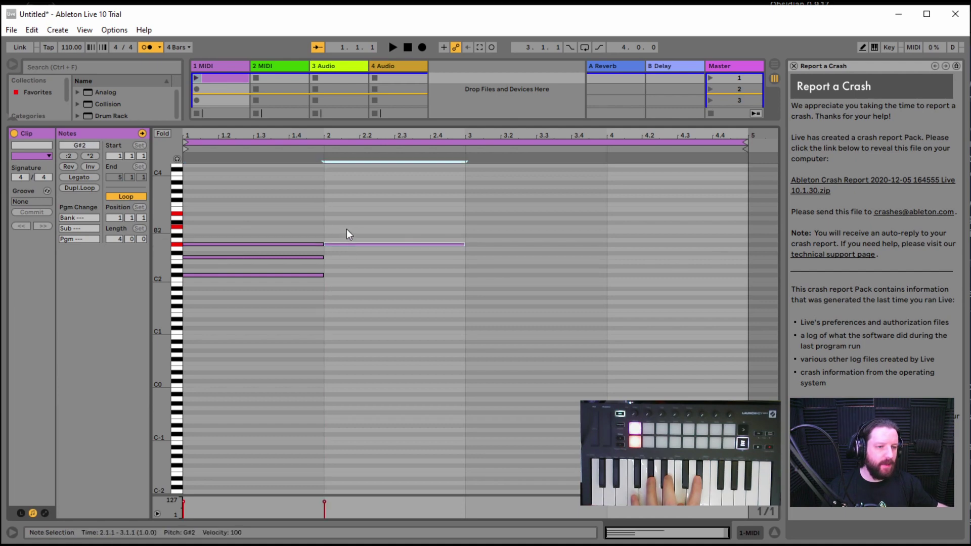
{"action": "double_click", "coordinate": [351, 227]}
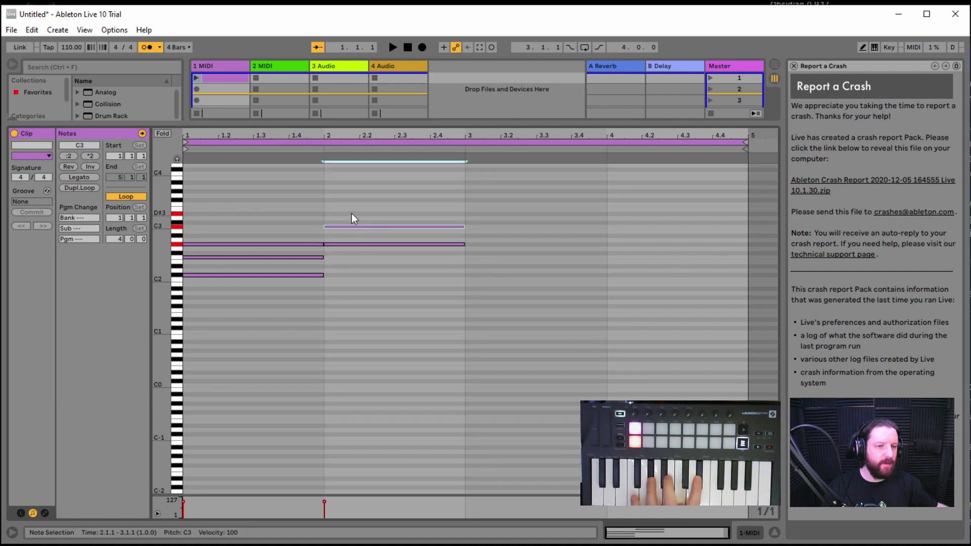
{"action": "double_click", "coordinate": [352, 213]}
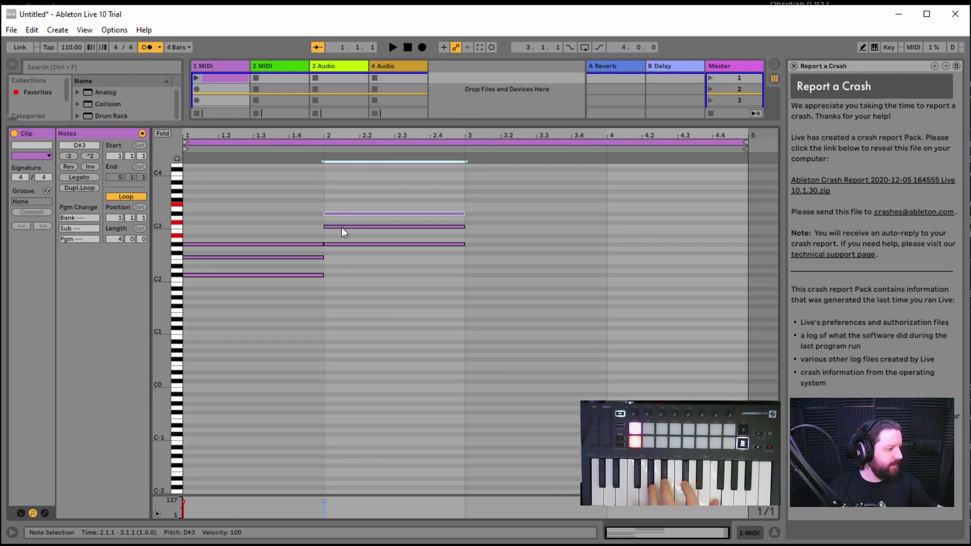
Enter one-bar F3, C#3 and A#2 notes in bar three and C#3, A#2 and F#2 notes in bar four.
{"action": "left_click", "coordinate": [516, 202]}
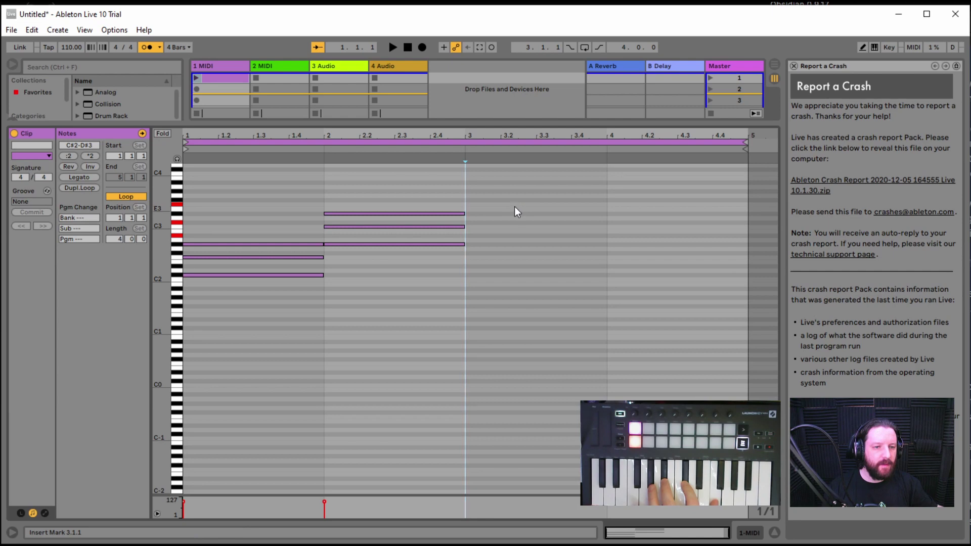
{"action": "double_click", "coordinate": [513, 204]}
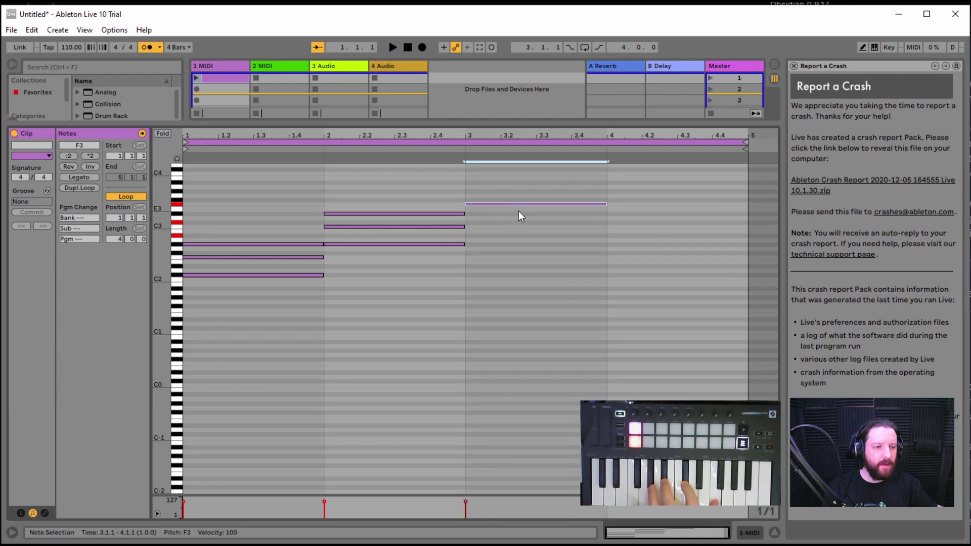
{"action": "double_click", "coordinate": [519, 223]}
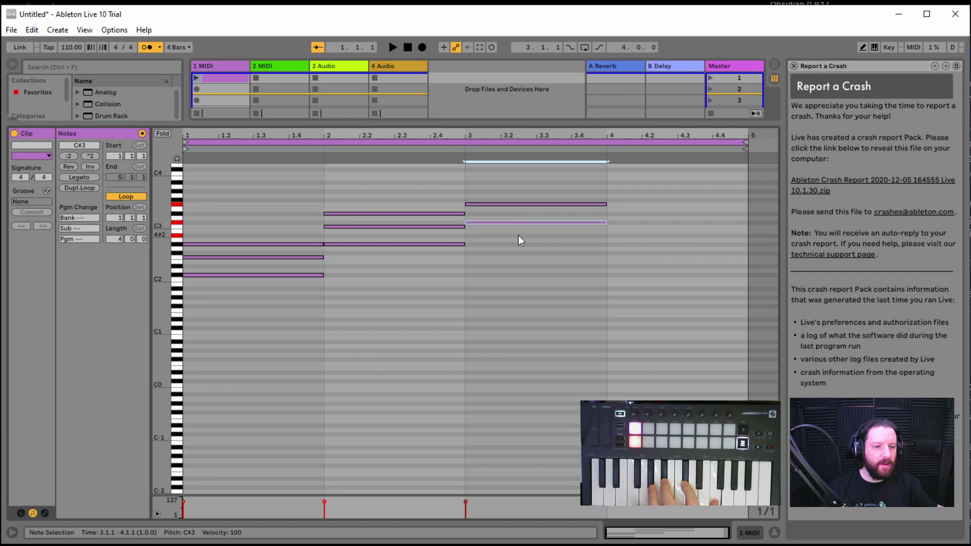
{"action": "double_click", "coordinate": [518, 235]}
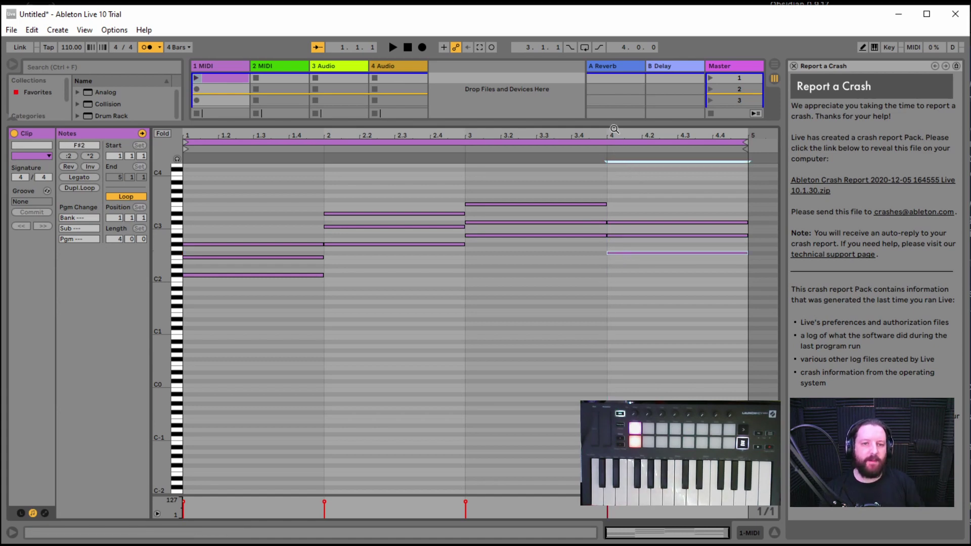
Shrink the note editor and load the Grand Piano instrument rack from Piano & Keys onto the first MIDI track.
{"action": "left_click_drag", "start_coordinate": [614, 123], "coordinate": [583, 324]}
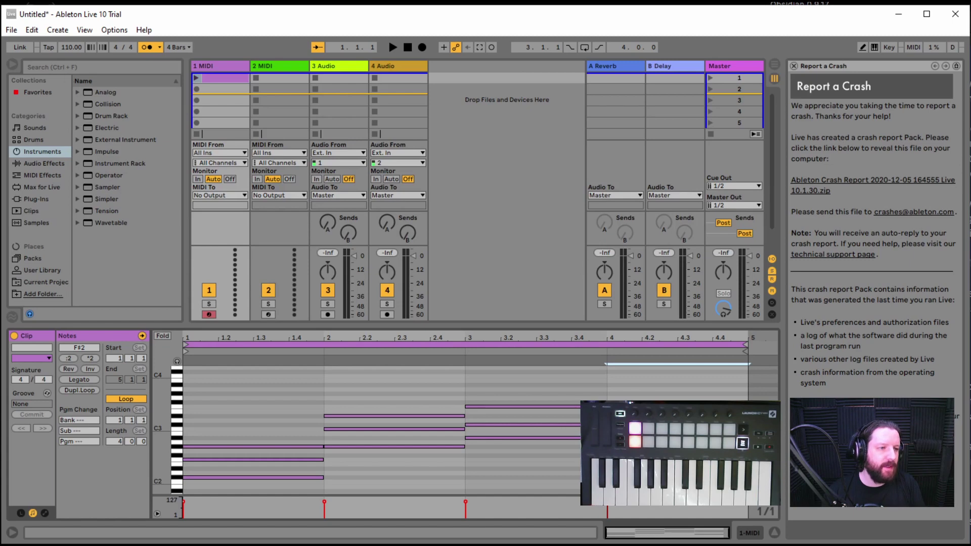
{"action": "left_click", "coordinate": [13, 64]}
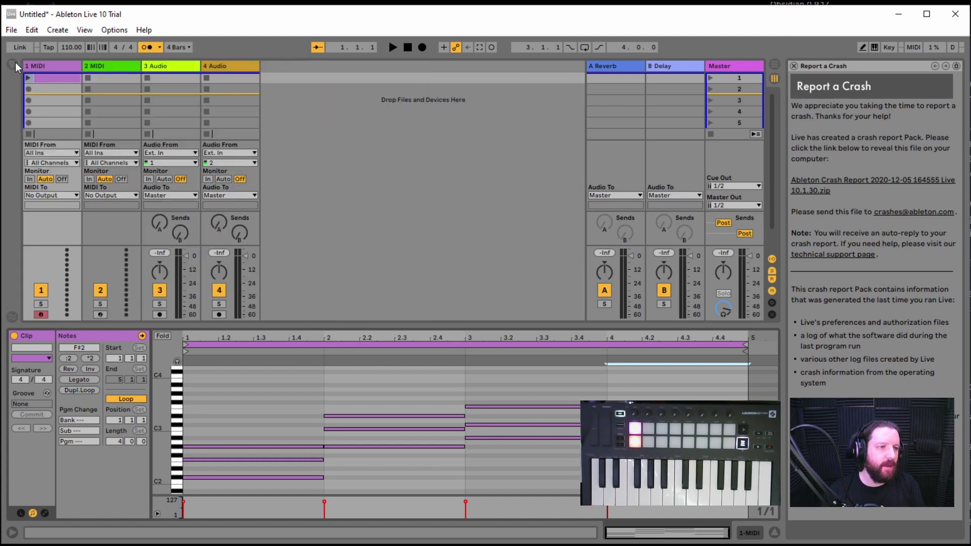
{"action": "left_click", "coordinate": [10, 66]}
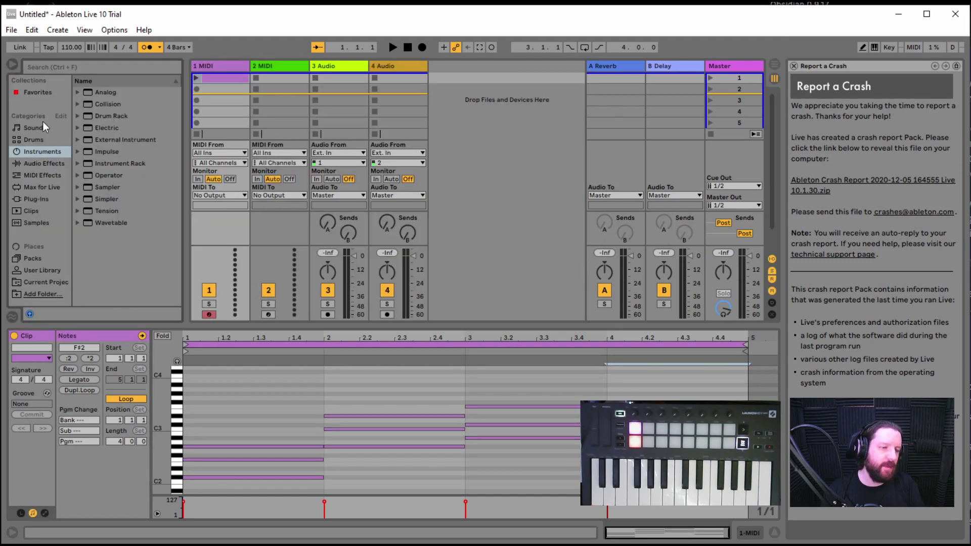
{"action": "left_click", "coordinate": [78, 163]}
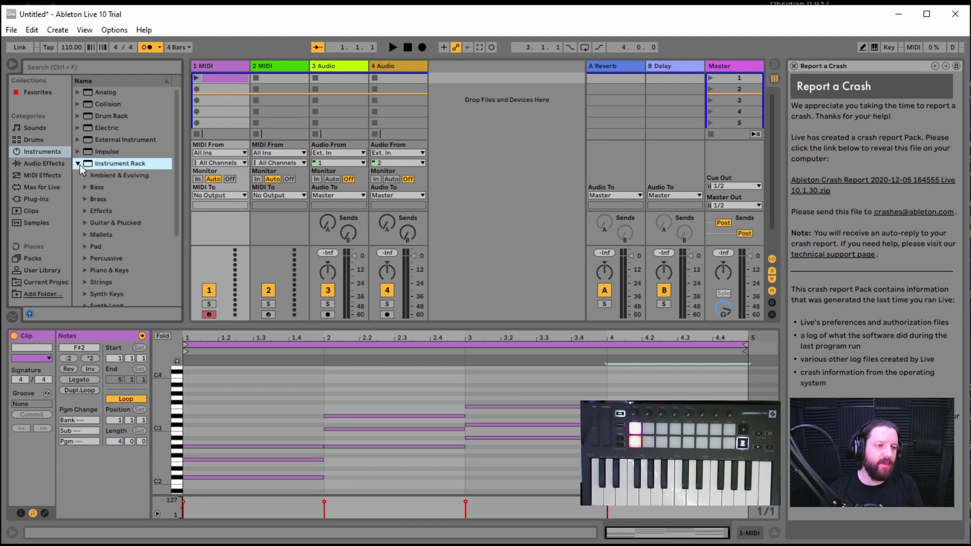
{"action": "scroll", "coordinate": [86, 252], "scroll_direction": "down", "scroll_amount": 1}
{"action": "left_click", "coordinate": [84, 257]}
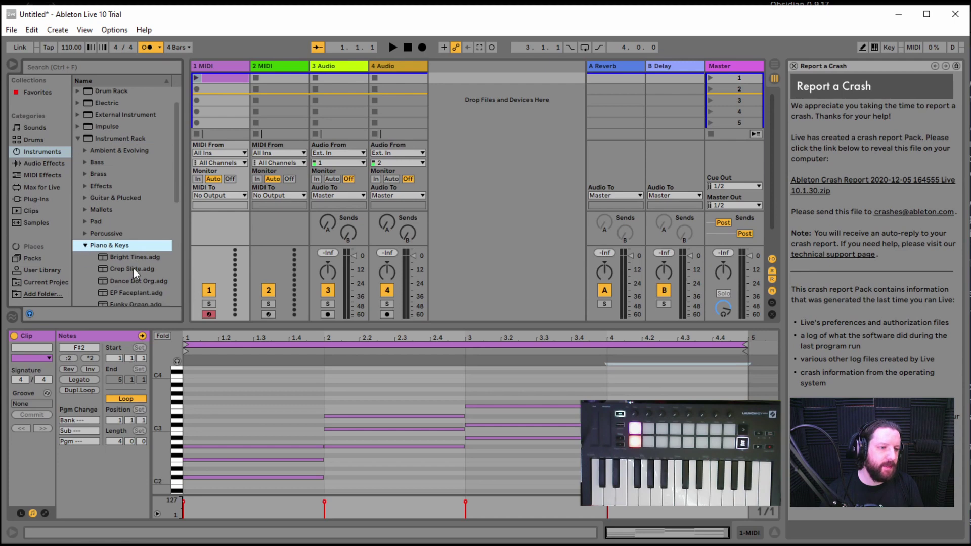
{"action": "scroll", "coordinate": [133, 269], "scroll_direction": "down", "scroll_amount": 5}
{"action": "scroll", "coordinate": [131, 263], "scroll_direction": "down", "scroll_amount": 1}
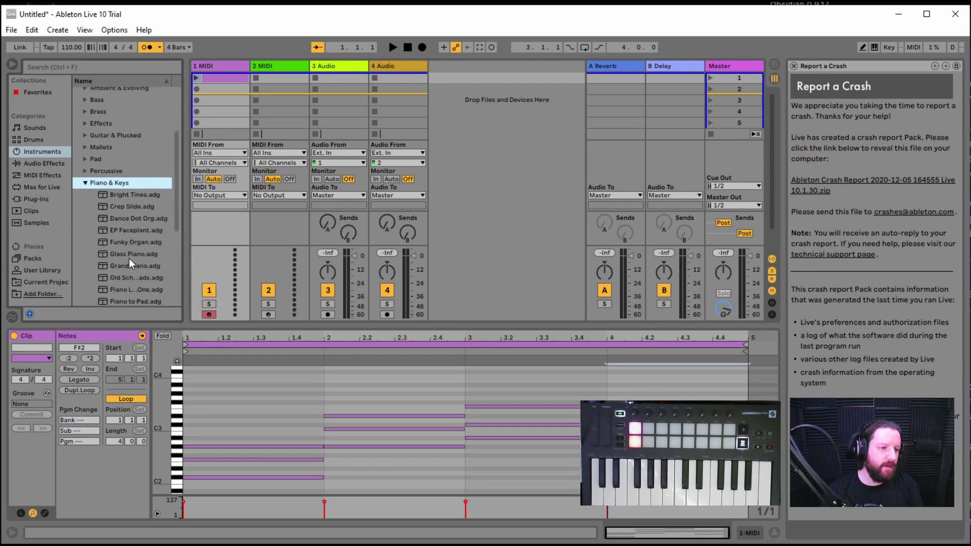
{"action": "left_click_drag", "start_coordinate": [112, 267], "coordinate": [212, 229]}
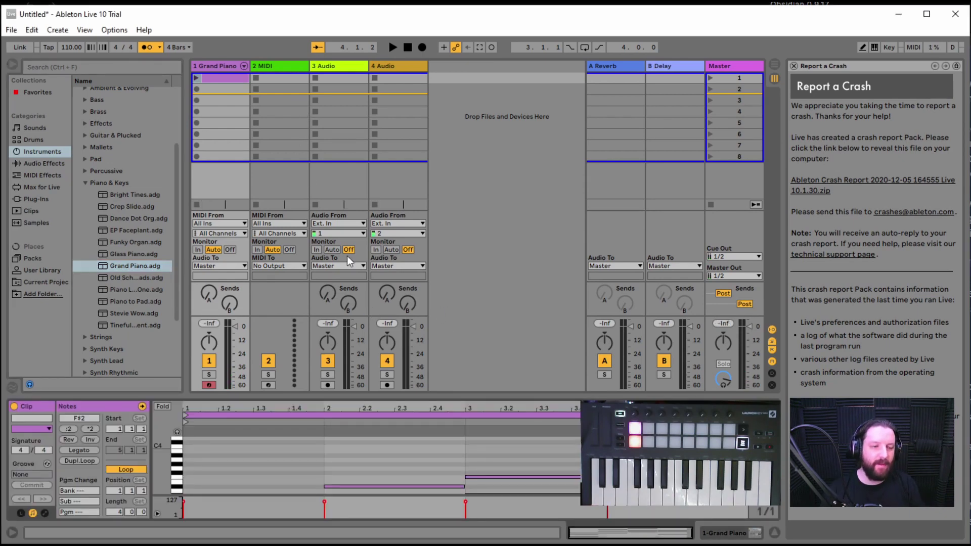
Play the chord clip on the Grand Piano track to hear it, and stop playback.
{"action": "left_click", "coordinate": [197, 78]}
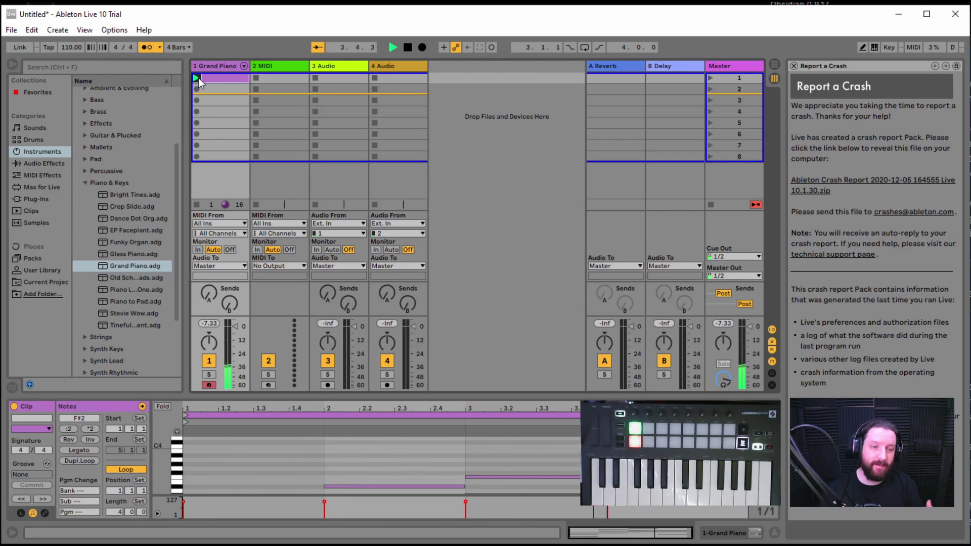
{"action": "left_click", "coordinate": [407, 48]}
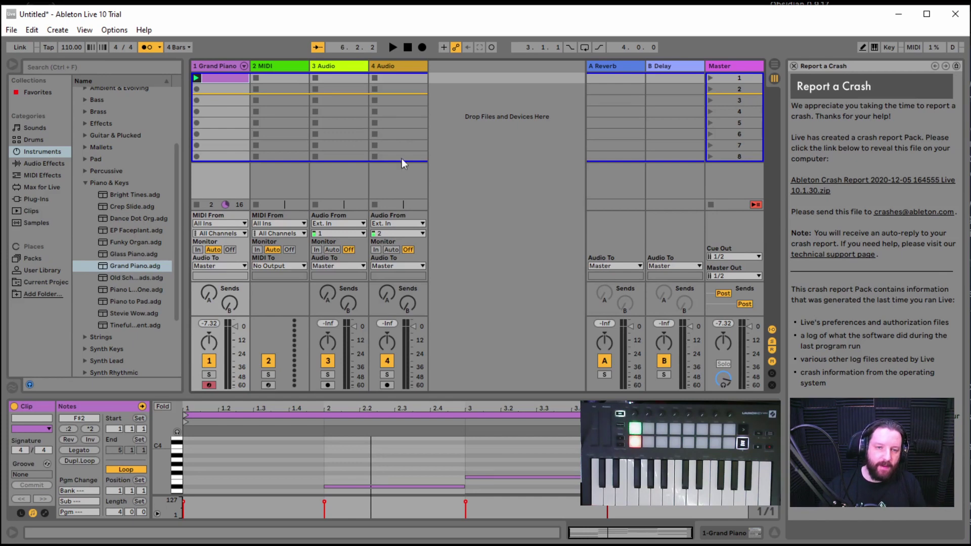
Insert a new MIDI track after the second MIDI track.
{"action": "right_click", "coordinate": [277, 65]}
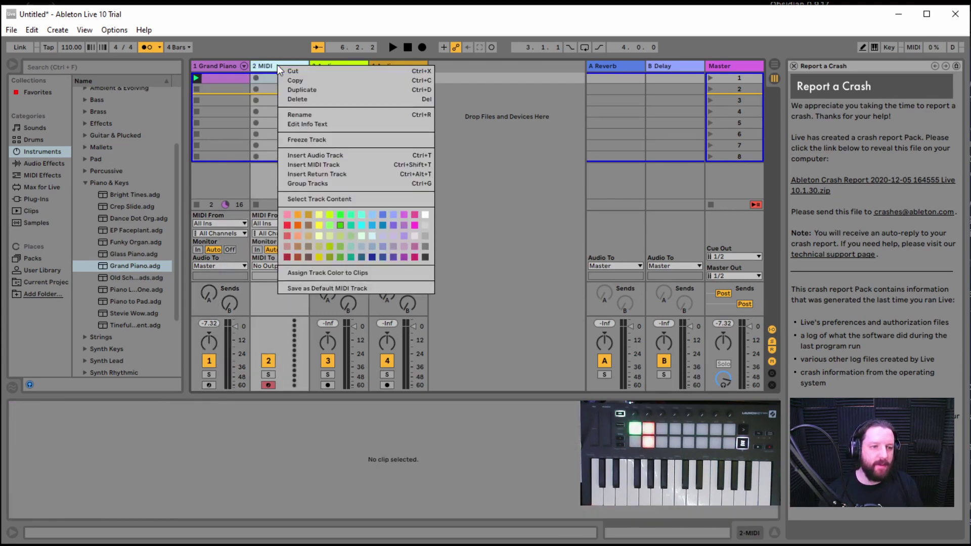
{"action": "left_click", "coordinate": [336, 164]}
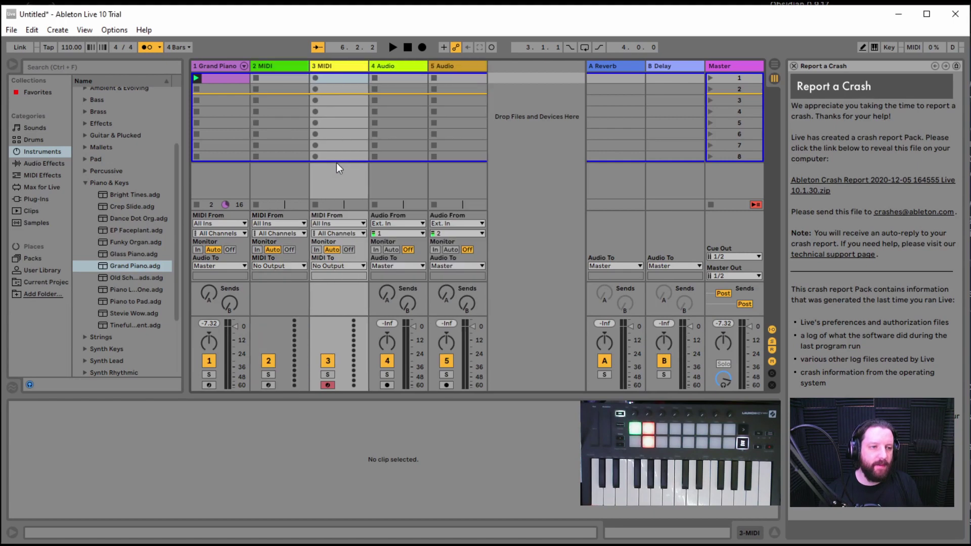
Copy the chord clip into the Grand Piano track's second slot and into the first slots of the second and third MIDI tracks.
{"action": "left_click", "coordinate": [217, 80]}
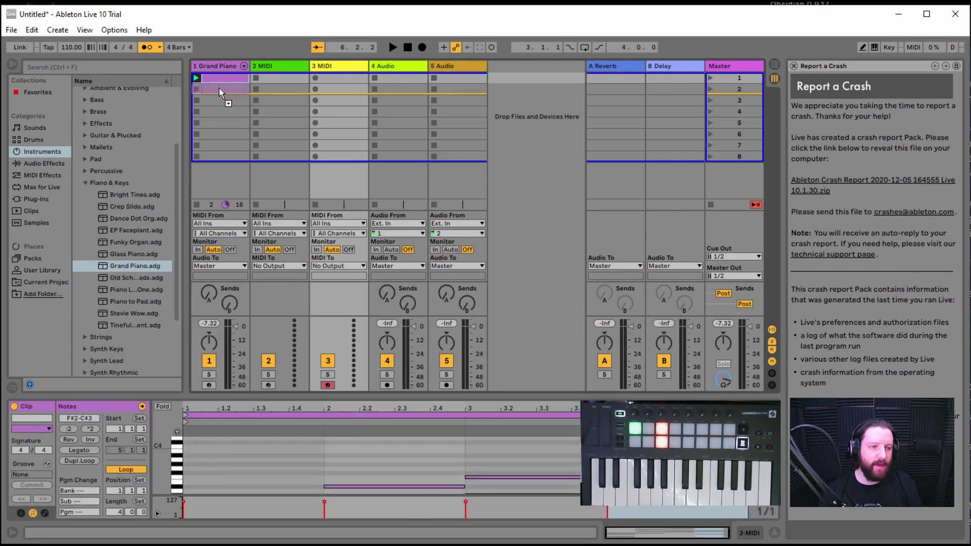
{"action": "key", "text": "ctrl+d"}
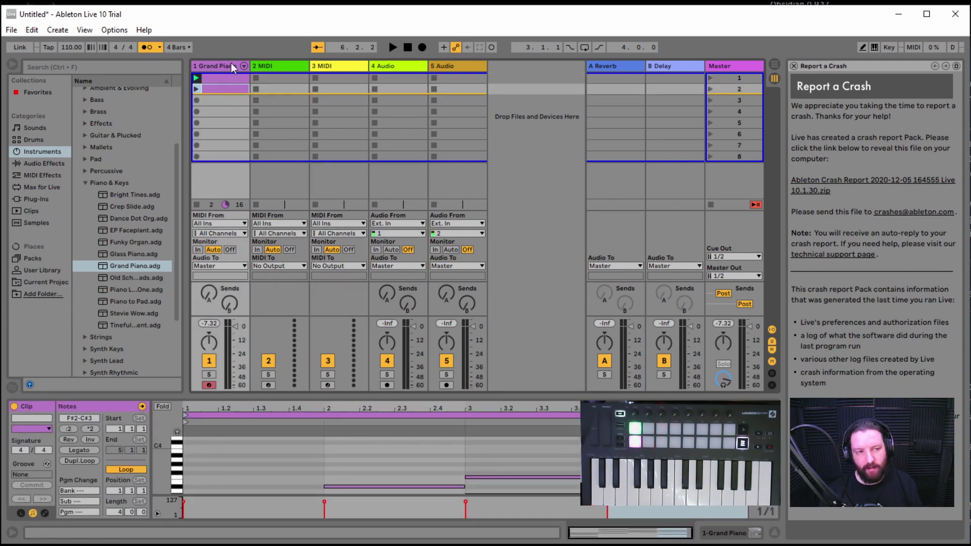
{"action": "left_click", "coordinate": [273, 78]}
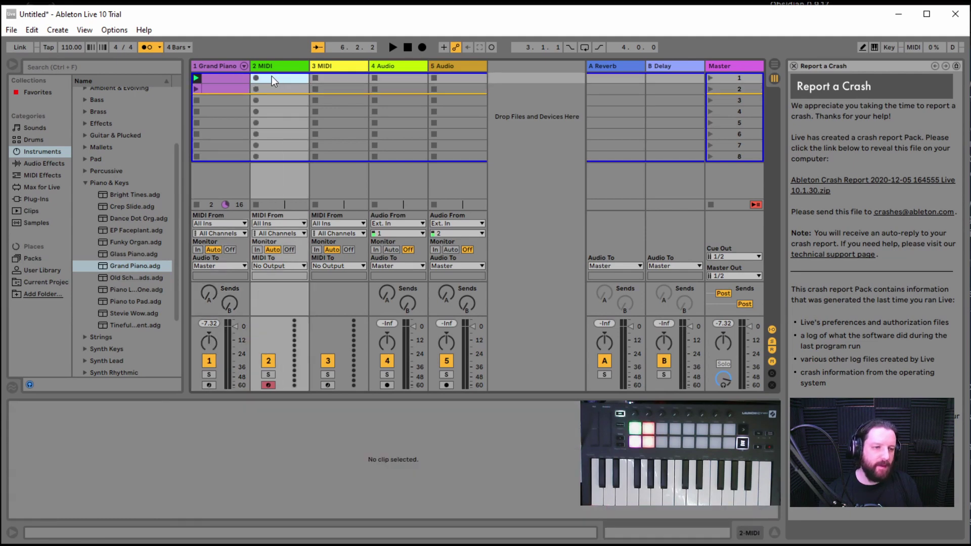
{"action": "left_click", "coordinate": [219, 80]}
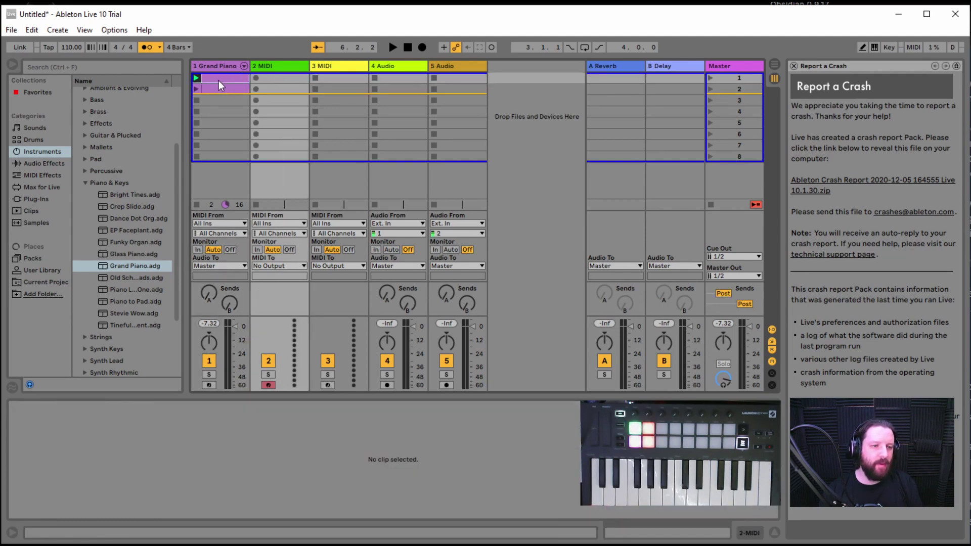
{"action": "left_click_drag", "start_coordinate": [218, 81], "coordinate": [335, 81]}
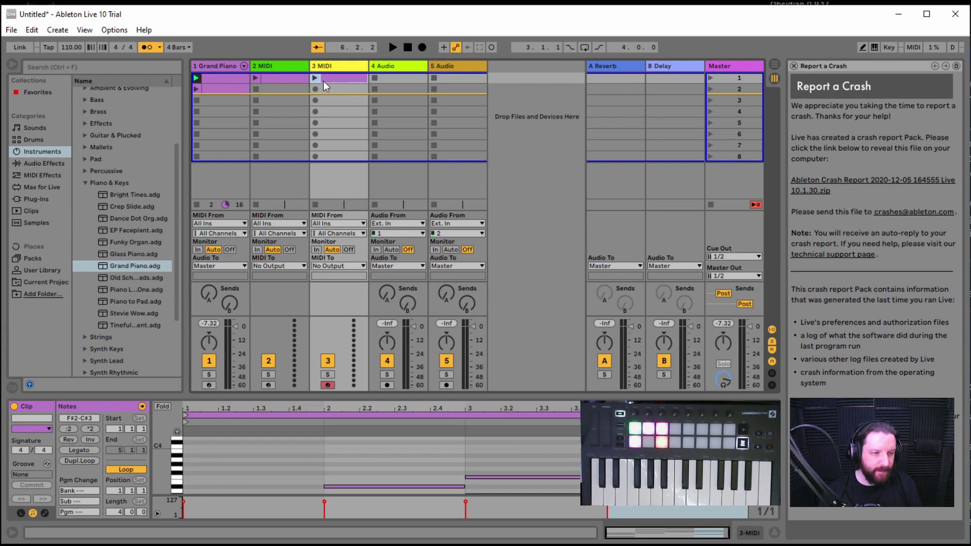
Load Grand Piano onto the second and third MIDI tracks, and select the first track's original chord clip.
{"action": "left_click", "coordinate": [148, 266]}
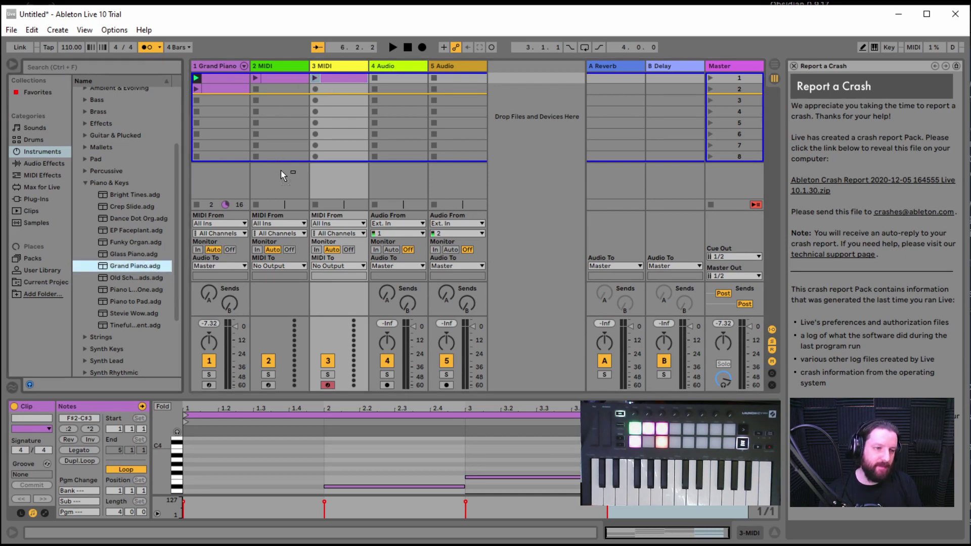
{"action": "left_click_drag", "start_coordinate": [281, 171], "coordinate": [281, 171]}
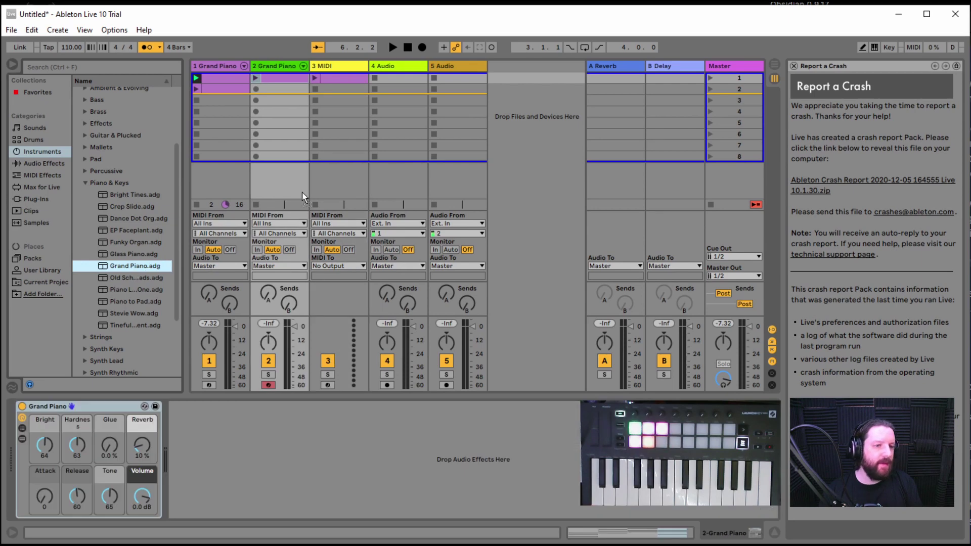
{"action": "left_click", "coordinate": [337, 135]}
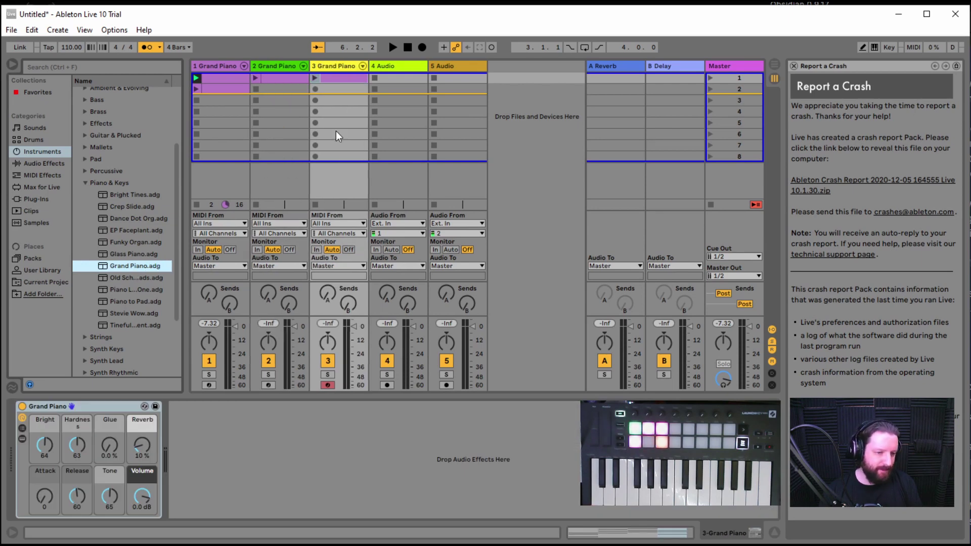
{"action": "left_click", "coordinate": [226, 84]}
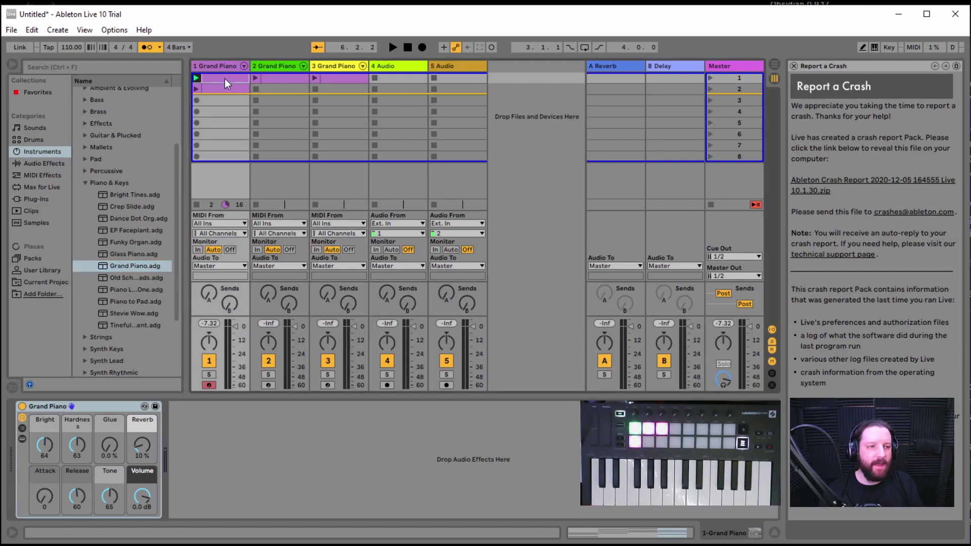
In the first Grand Piano track's first clip, delete the upper two notes of every chord, keeping only the lowest notes.
{"action": "left_click", "coordinate": [225, 81]}
{"action": "left_click_drag", "start_coordinate": [363, 397], "coordinate": [339, 194]}
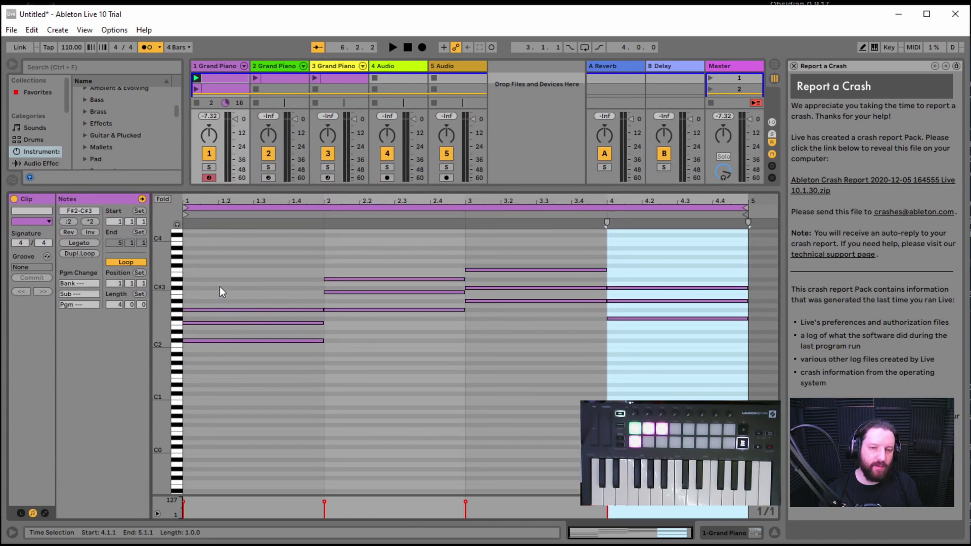
{"action": "left_click_drag", "start_coordinate": [219, 286], "coordinate": [240, 327]}
{"action": "key", "text": "Delete"}
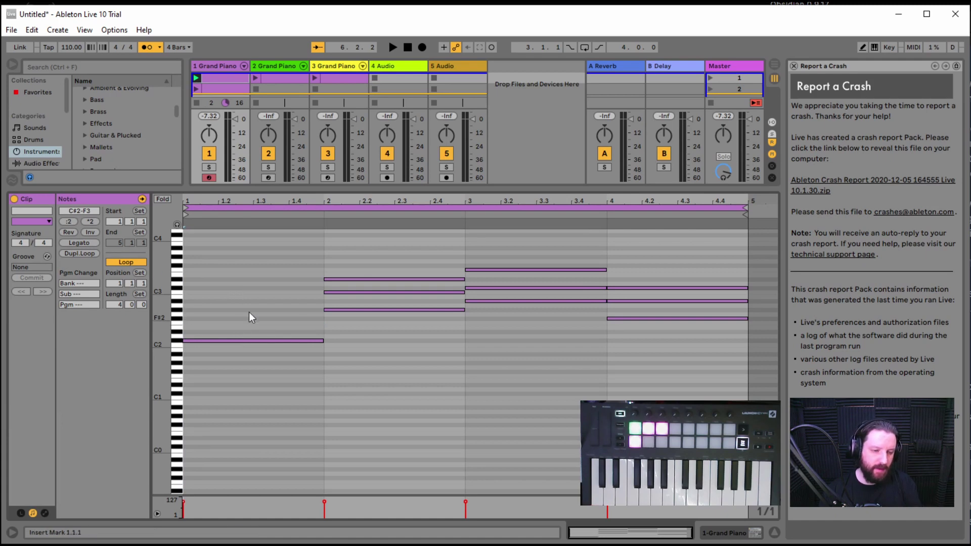
{"action": "left_click_drag", "start_coordinate": [370, 267], "coordinate": [386, 301]}
{"action": "key", "text": "Delete"}
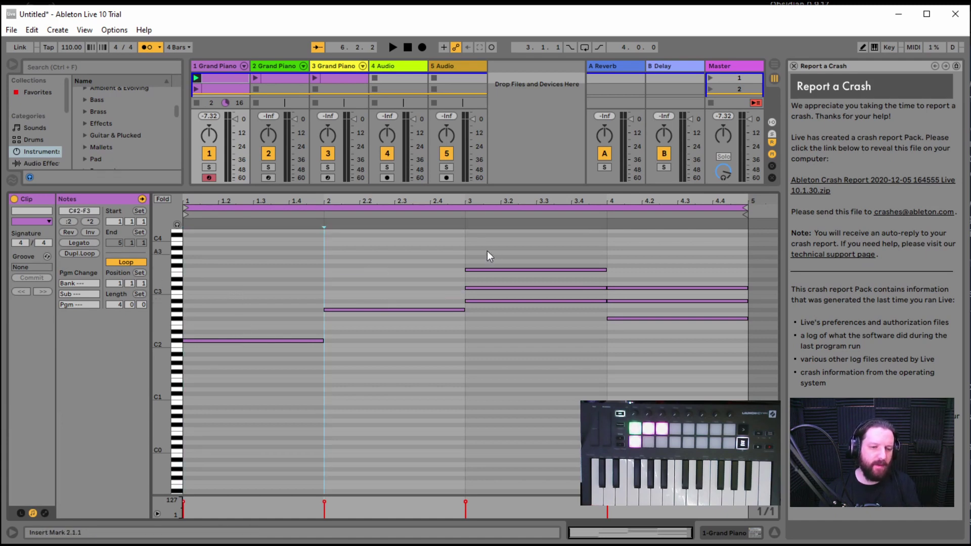
{"action": "left_click_drag", "start_coordinate": [496, 259], "coordinate": [501, 296]}
{"action": "key", "text": "Delete"}
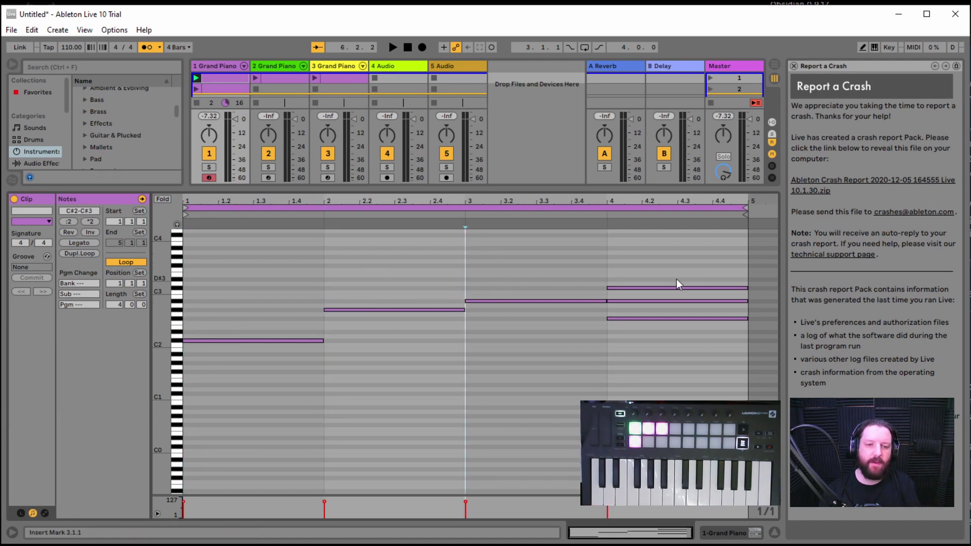
{"action": "left_click_drag", "start_coordinate": [676, 278], "coordinate": [687, 310]}
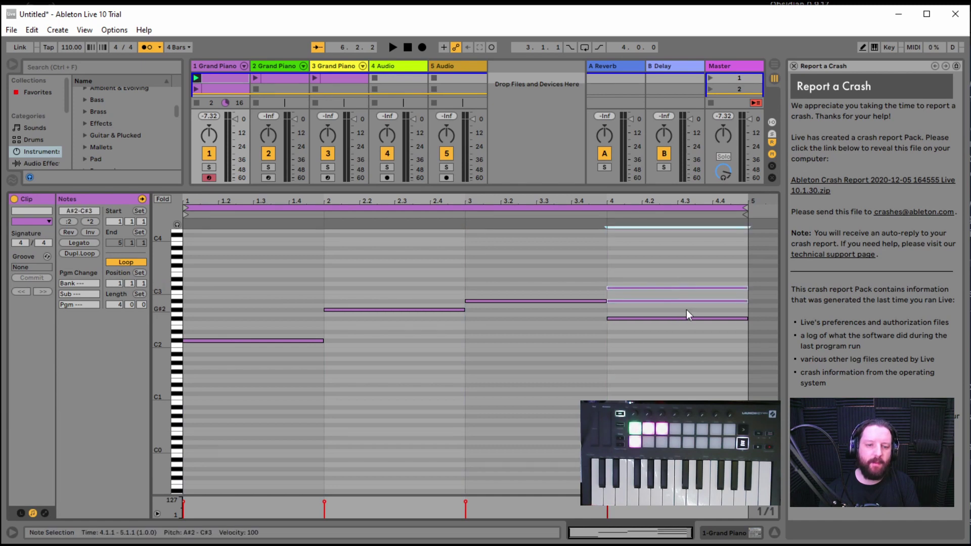
{"action": "key", "text": "Delete"}
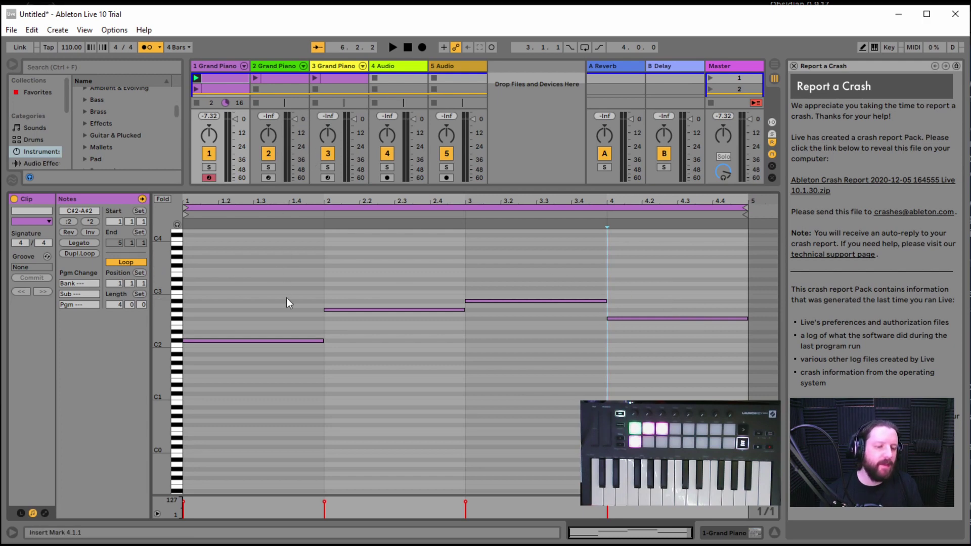
Delete the highest note of all four chords in the second Grand Piano track's clip.
{"action": "left_click", "coordinate": [293, 79]}
{"action": "left_click", "coordinate": [263, 309]}
{"action": "left_click", "coordinate": [379, 279], "text": "shift"}
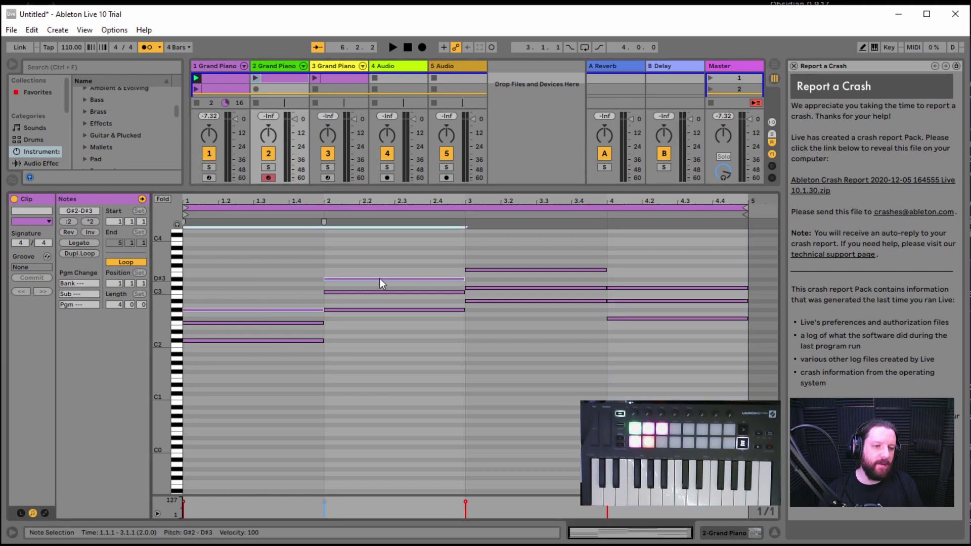
{"action": "left_click", "coordinate": [546, 270], "text": "shift"}
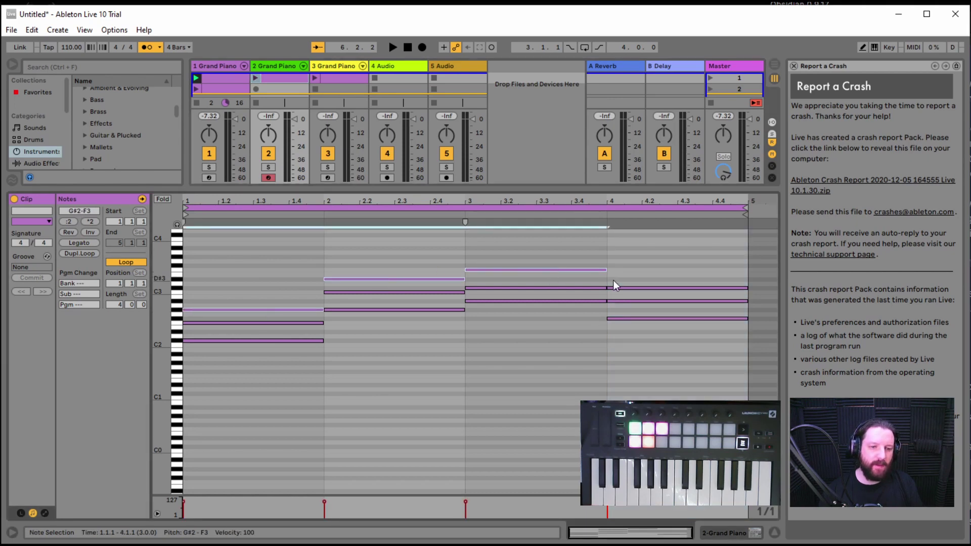
{"action": "left_click", "coordinate": [620, 288], "text": "shift"}
{"action": "key", "text": "Delete"}
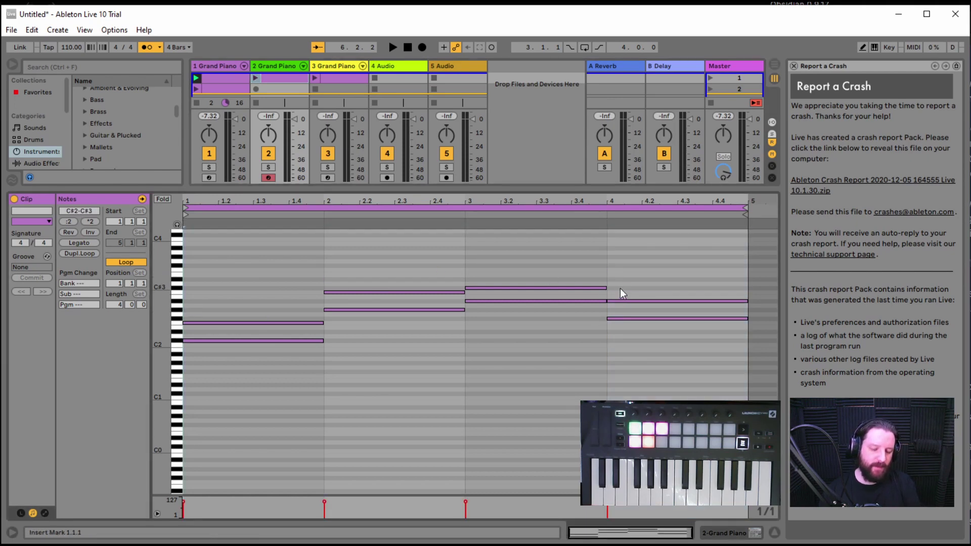
Delete the lowest note of all four chords in the same clip, keeping only the middle notes.
{"action": "left_click", "coordinate": [281, 340]}
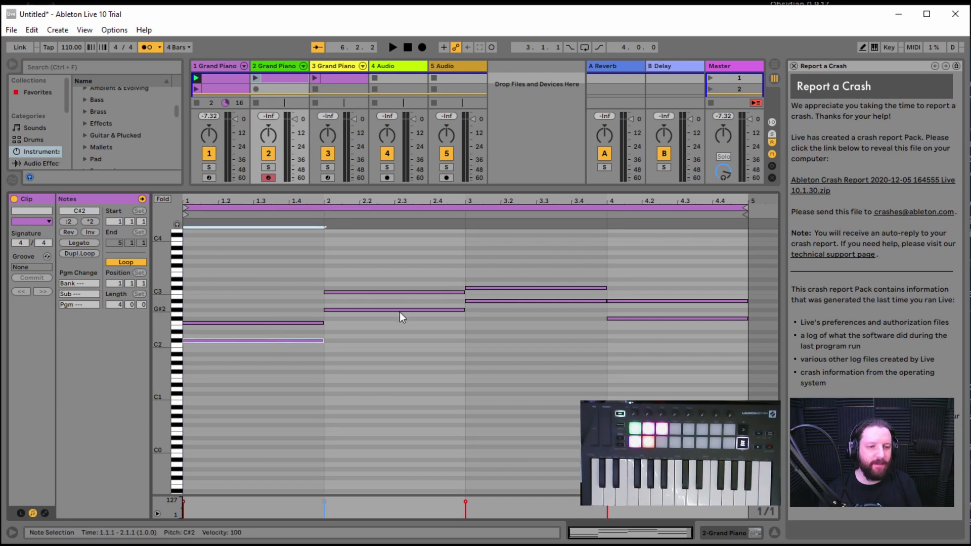
{"action": "left_click", "coordinate": [403, 310], "text": "shift"}
{"action": "left_click", "coordinate": [536, 301], "text": "shift"}
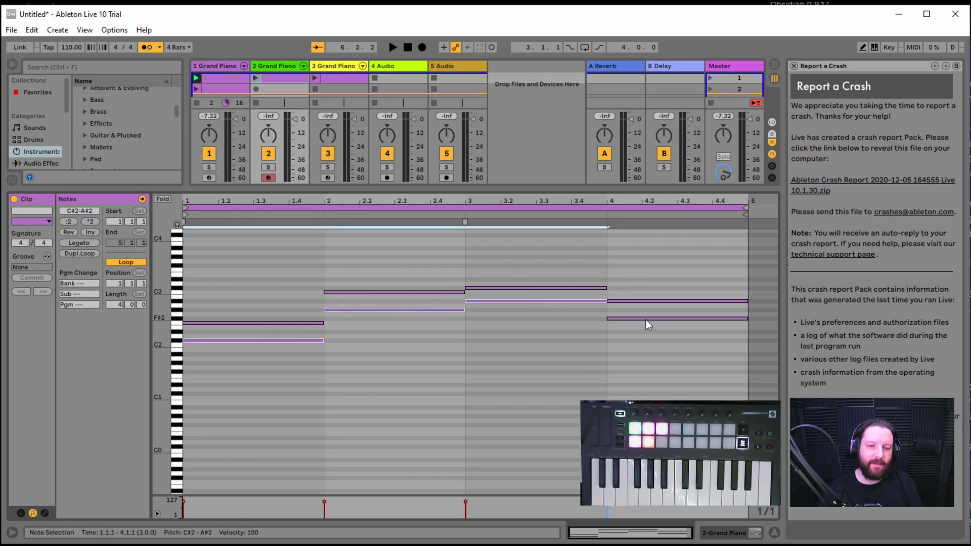
{"action": "left_click", "coordinate": [645, 320], "text": "shift"}
{"action": "key", "text": "Delete"}
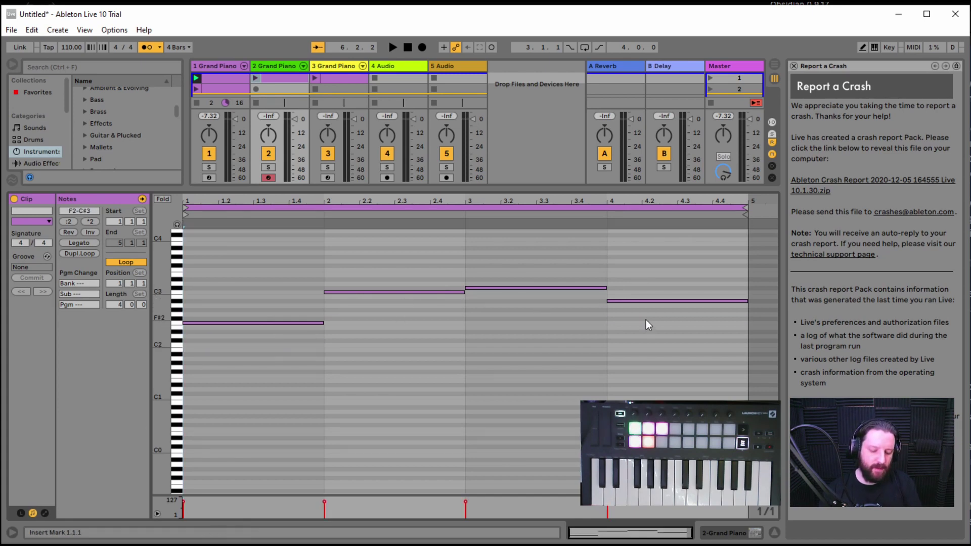
In the third Grand Piano track's clip, delete the lower two notes of every chord, keeping only the highest notes.
{"action": "left_click", "coordinate": [351, 78]}
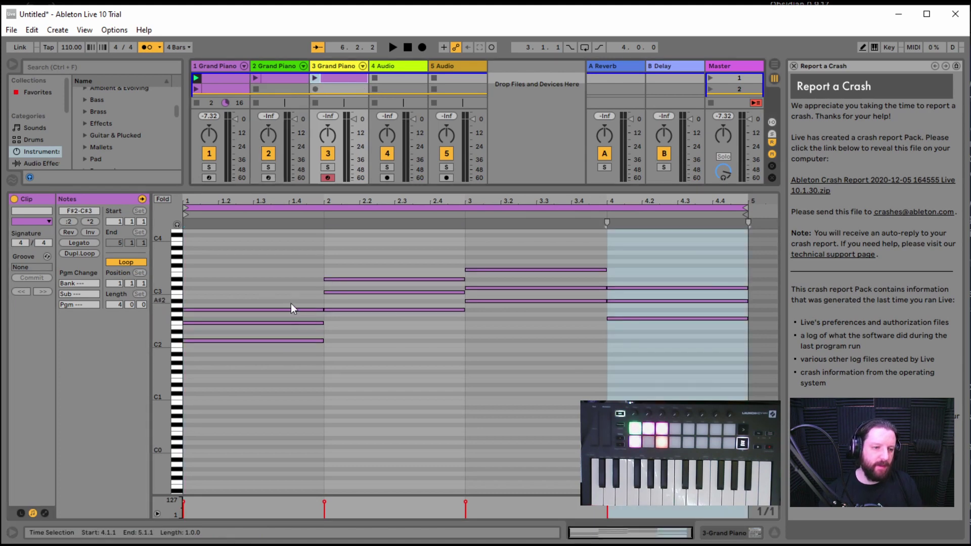
{"action": "left_click", "coordinate": [290, 322]}
{"action": "left_click", "coordinate": [291, 340], "text": "shift"}
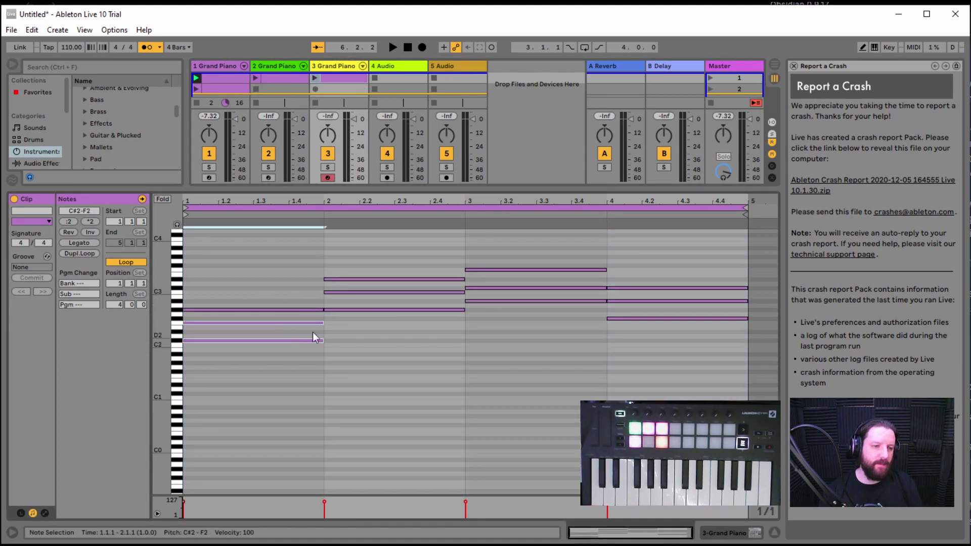
{"action": "left_click", "coordinate": [355, 309], "text": "shift"}
{"action": "left_click", "coordinate": [395, 293], "text": "shift"}
{"action": "left_click", "coordinate": [499, 301], "text": "shift"}
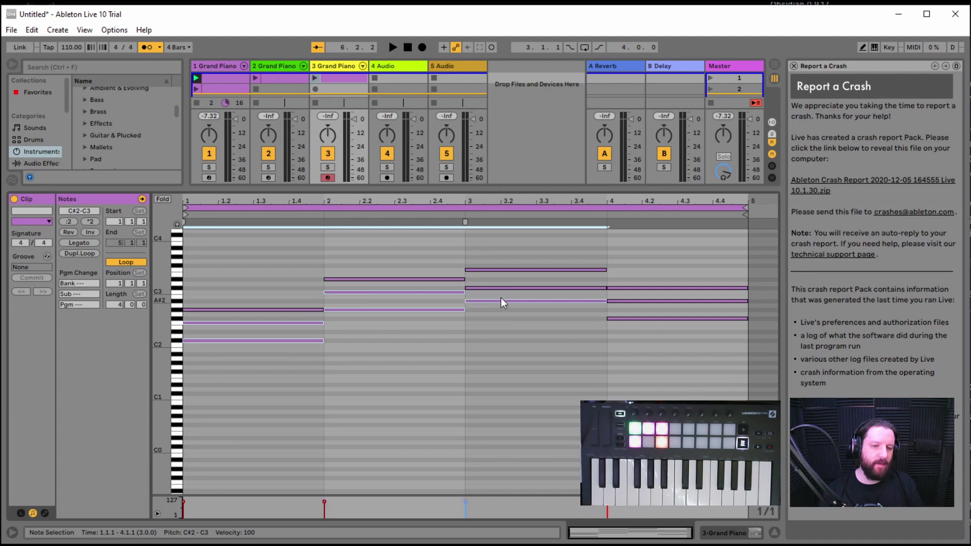
{"action": "left_click", "coordinate": [510, 288], "text": "shift"}
{"action": "left_click", "coordinate": [647, 301], "text": "shift"}
{"action": "left_click", "coordinate": [647, 318], "text": "shift"}
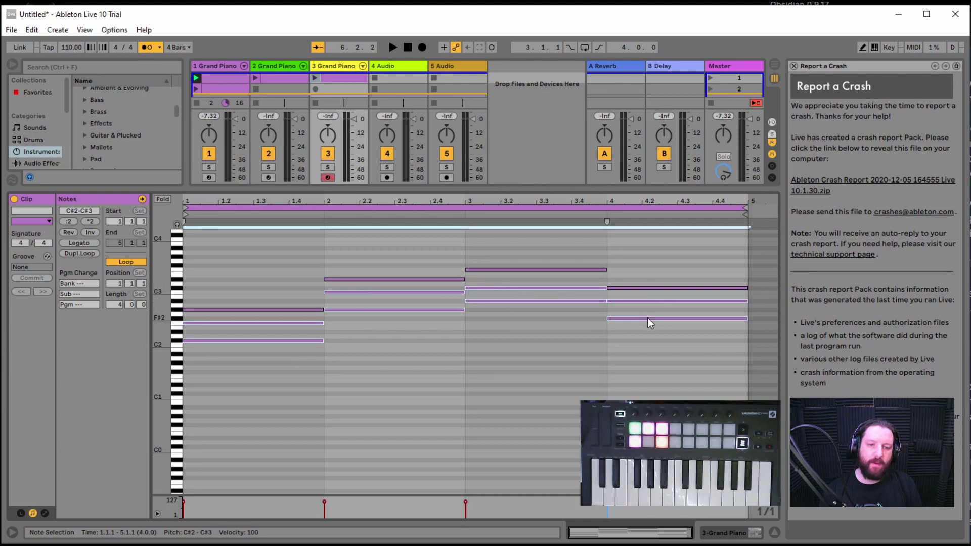
{"action": "key", "text": "Delete"}
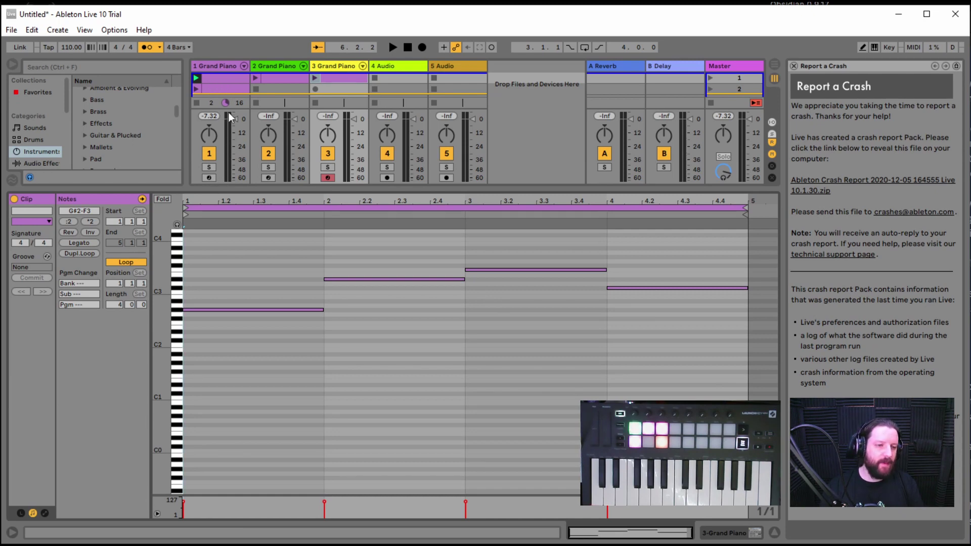
Review the second and third tracks' clips, and lower the master volume to just below the 12 dB mark.
{"action": "left_click", "coordinate": [277, 79]}
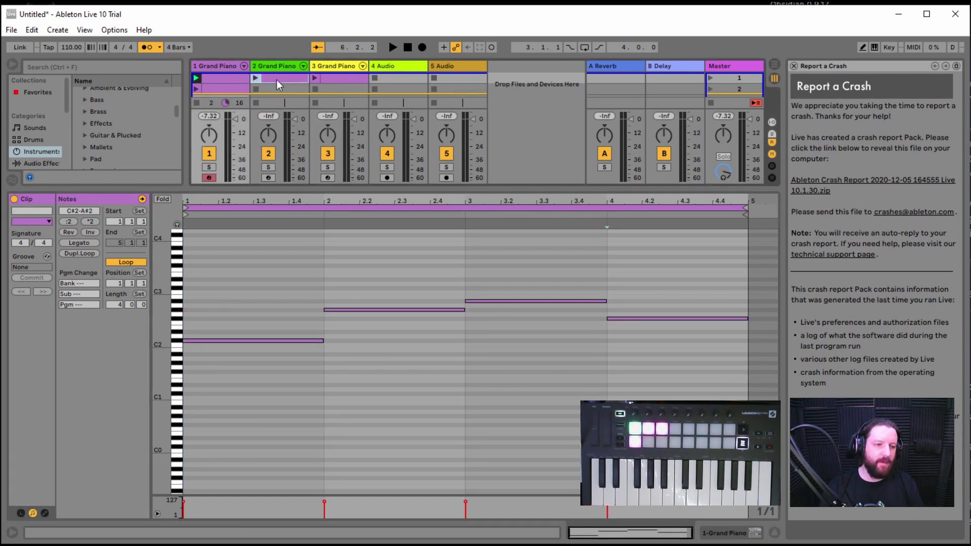
{"action": "left_click", "coordinate": [337, 79]}
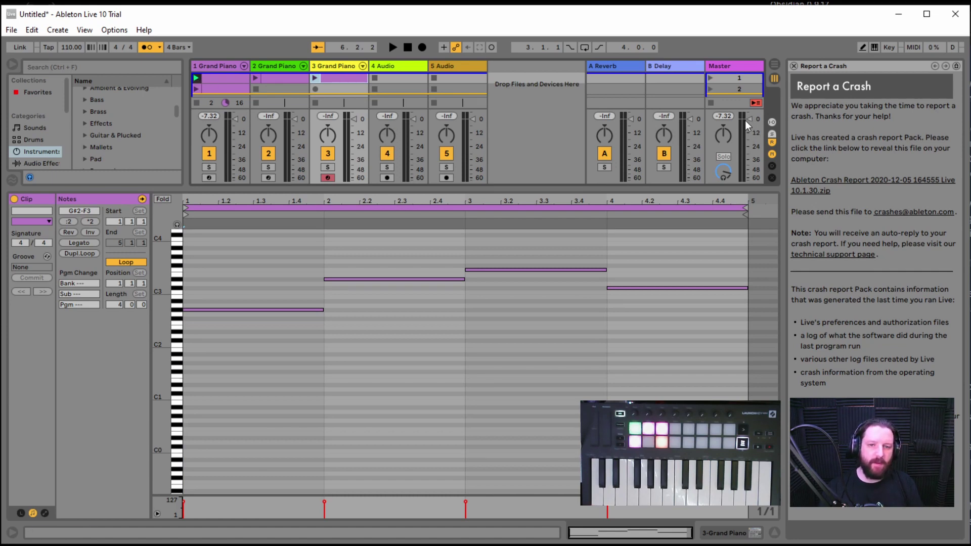
{"action": "left_click_drag", "start_coordinate": [746, 120], "coordinate": [749, 135]}
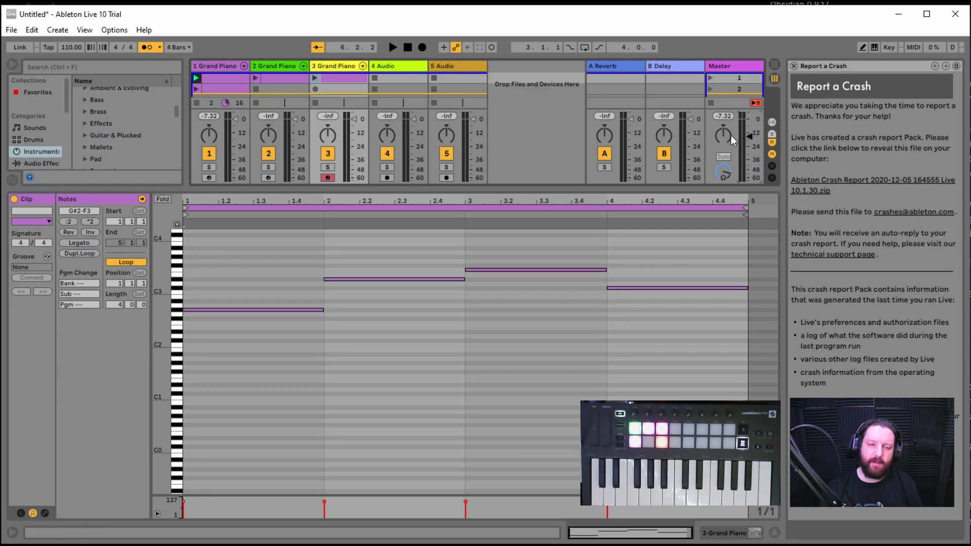
Launch the first clips of the three Grand Piano tracks one after another to layer them, and stop playback.
{"action": "left_click", "coordinate": [197, 78]}
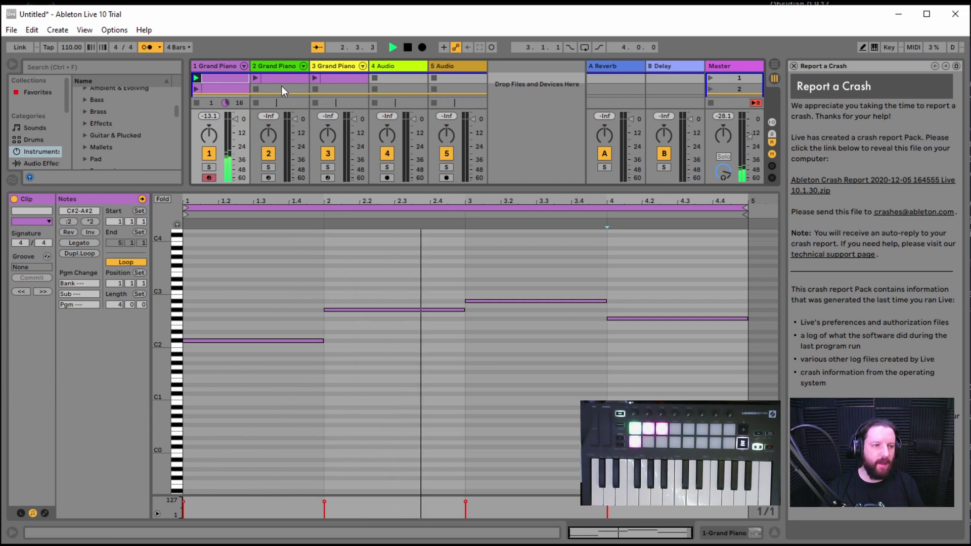
{"action": "left_click", "coordinate": [255, 78]}
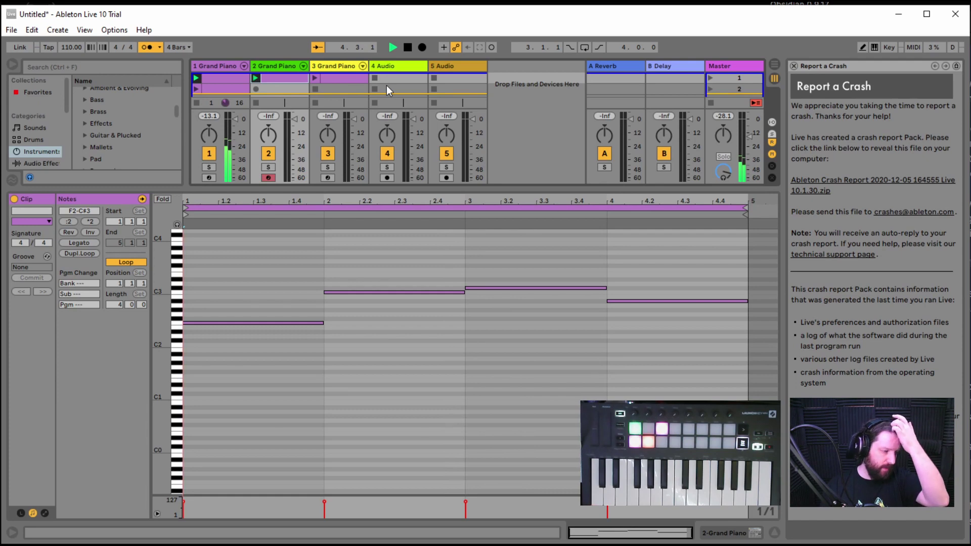
{"action": "left_click", "coordinate": [317, 78]}
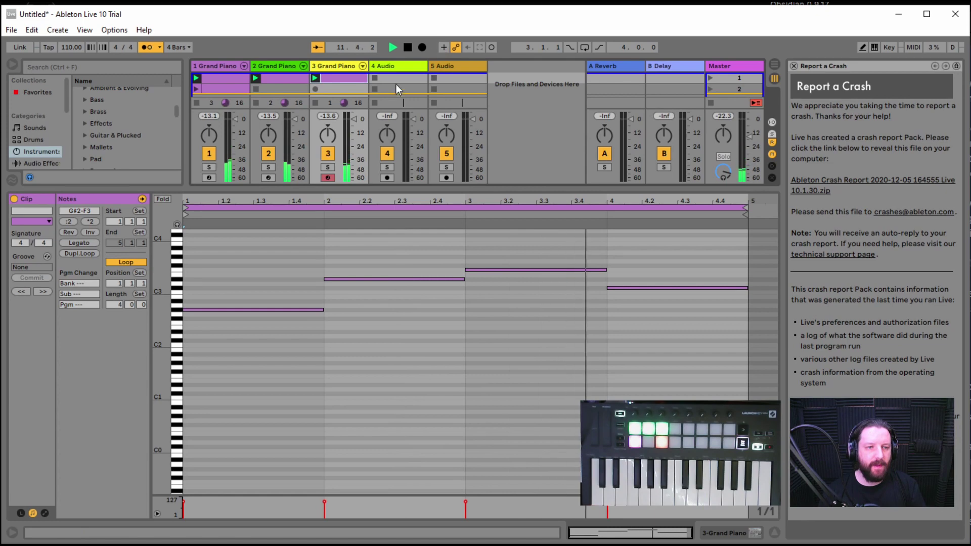
{"action": "left_click", "coordinate": [409, 47]}
Restore the full view of the clip slots, and stop the active clip on each of the three Grand Piano tracks.
{"action": "left_click_drag", "start_coordinate": [525, 191], "coordinate": [525, 402]}
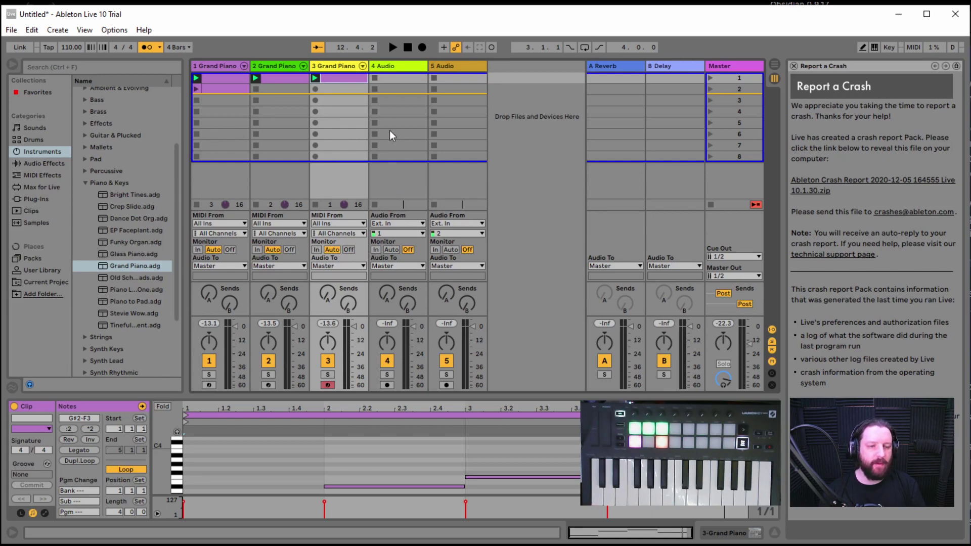
{"action": "left_click", "coordinate": [407, 180]}
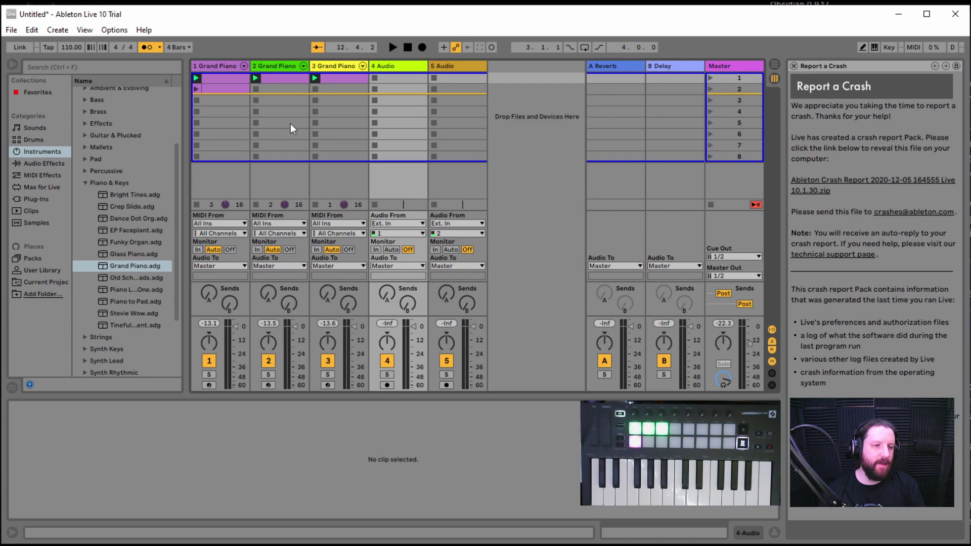
{"action": "left_click", "coordinate": [195, 102]}
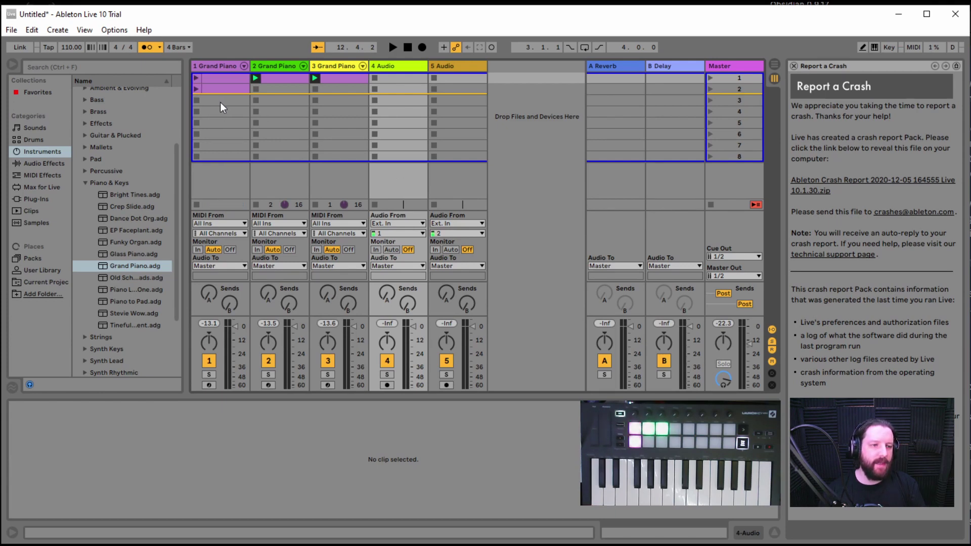
{"action": "left_click", "coordinate": [256, 102]}
{"action": "left_click", "coordinate": [315, 103]}
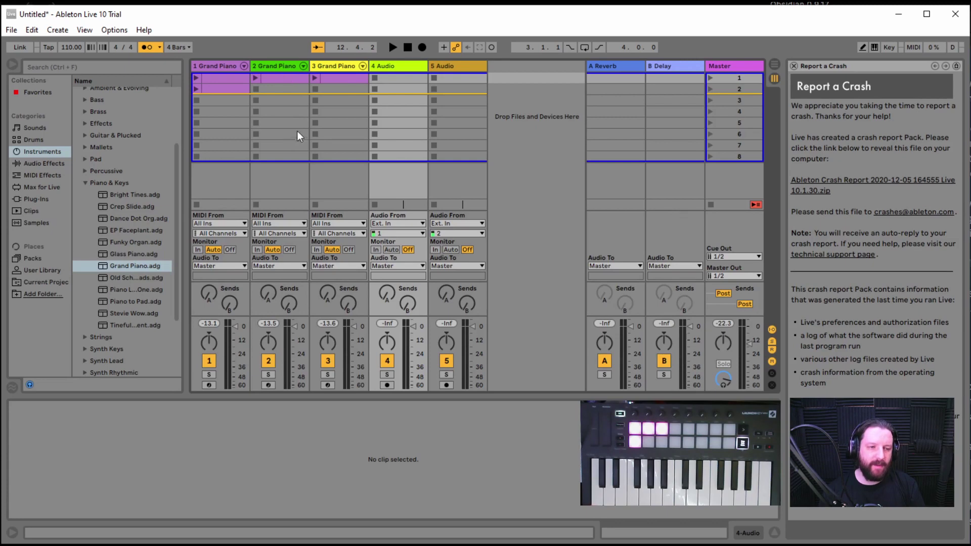
Launch the second Grand Piano track's clip, stop it through the empty slot in scene 4, and halt playback.
{"action": "left_click", "coordinate": [256, 78]}
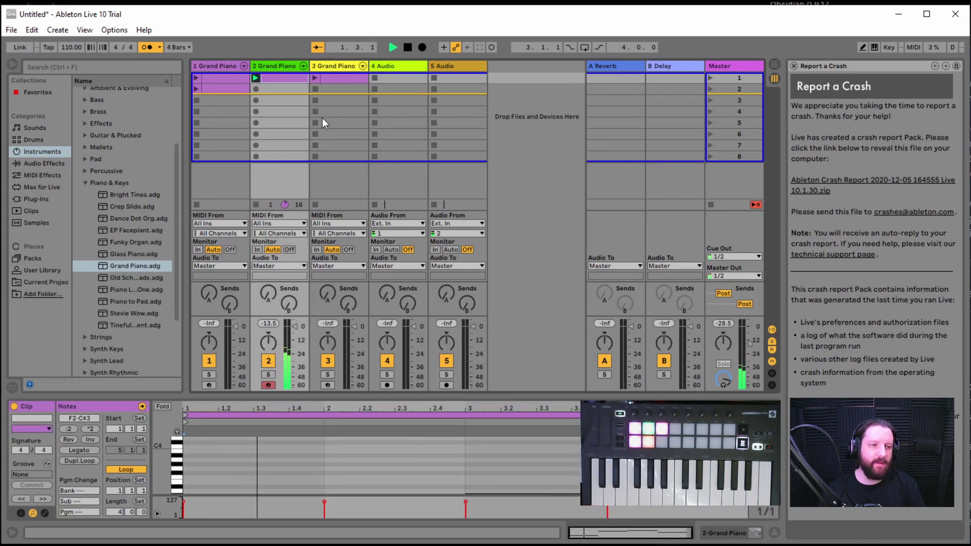
{"action": "left_click", "coordinate": [402, 108]}
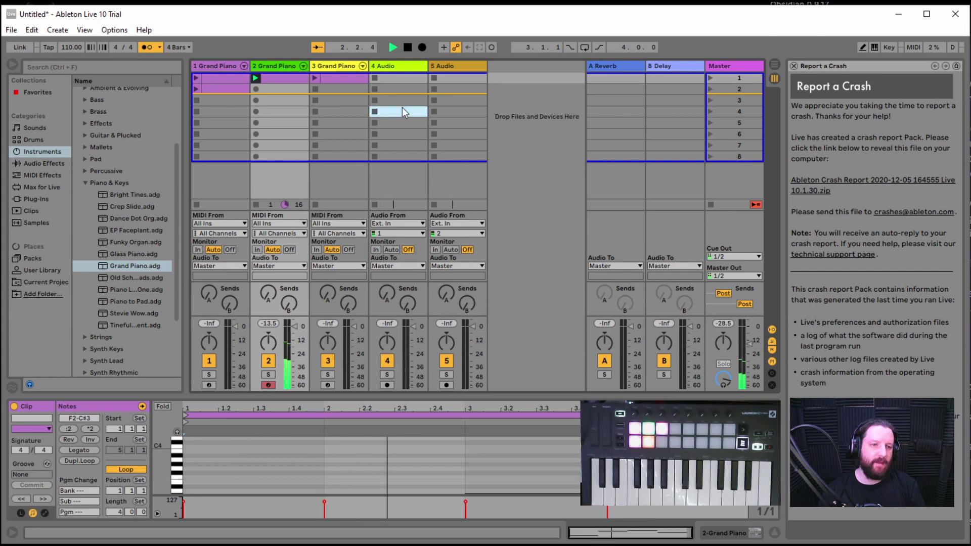
{"action": "left_click", "coordinate": [256, 112]}
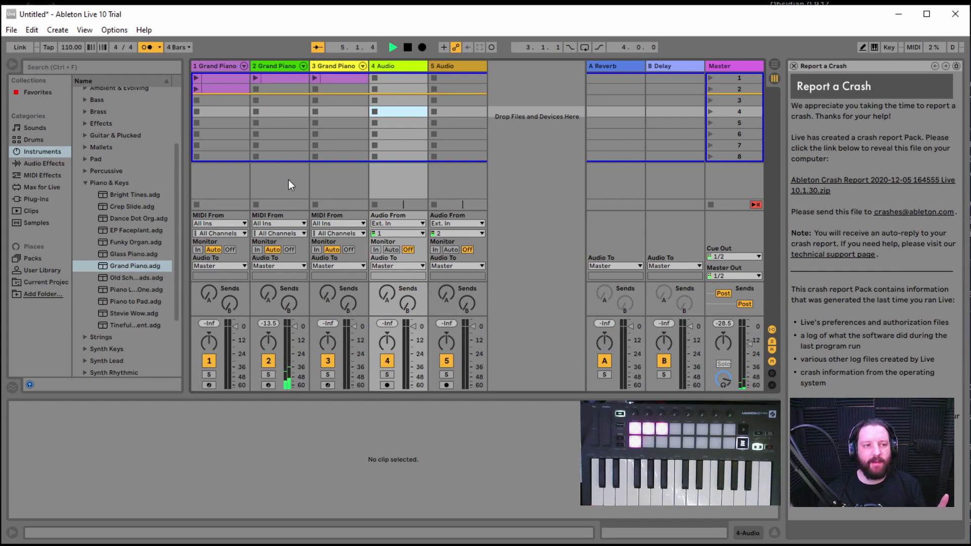
{"action": "left_click", "coordinate": [407, 47]}
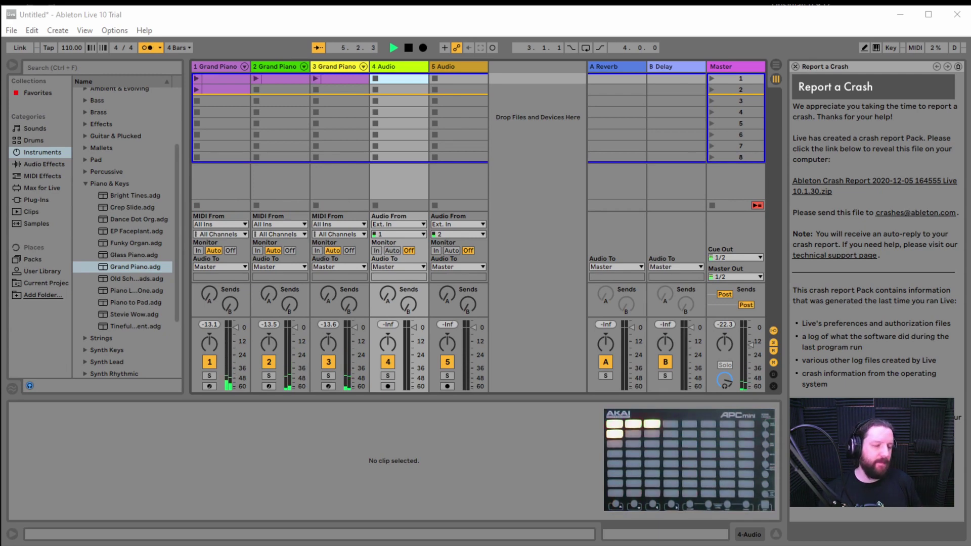
{"action": "left_click", "coordinate": [409, 48]}
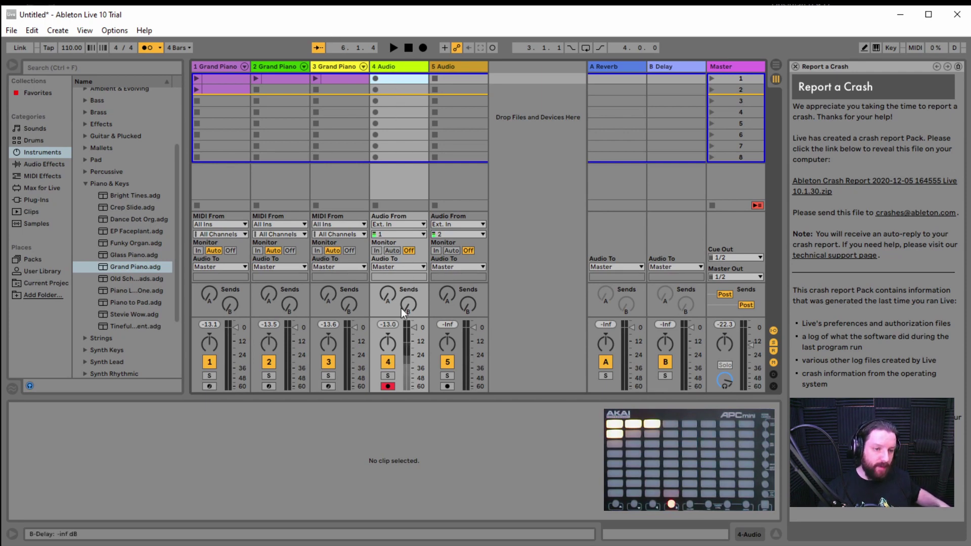
Record audio into the 4 Audio track's first slot over the first track's loop, stop playback, and open the recorded clip.
{"action": "left_click", "coordinate": [389, 385]}
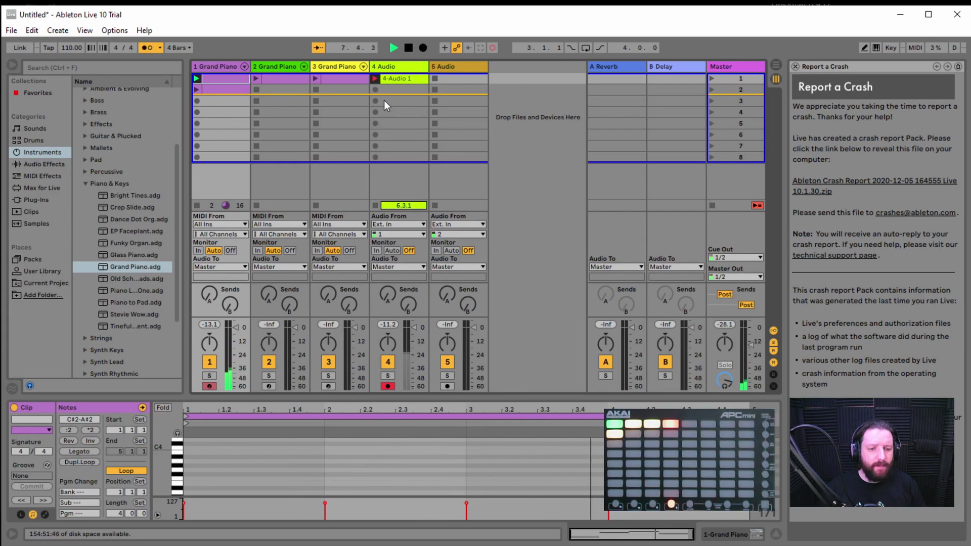
{"action": "left_click", "coordinate": [410, 47]}
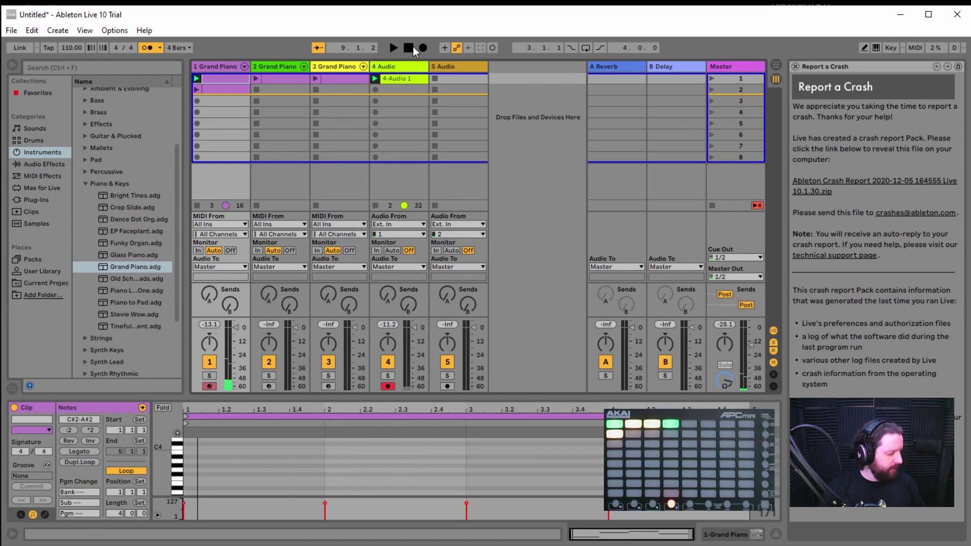
{"action": "left_click", "coordinate": [399, 81]}
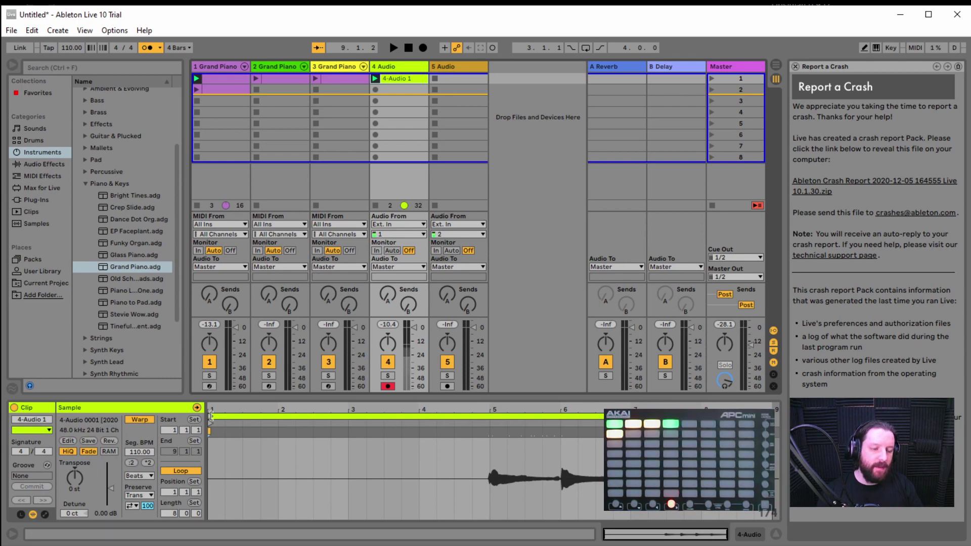
Loop the 4-Audio 1 clip from bar 5 for four bars, and play it back briefly before stopping playback.
{"action": "left_click_drag", "start_coordinate": [211, 415], "coordinate": [493, 417]}
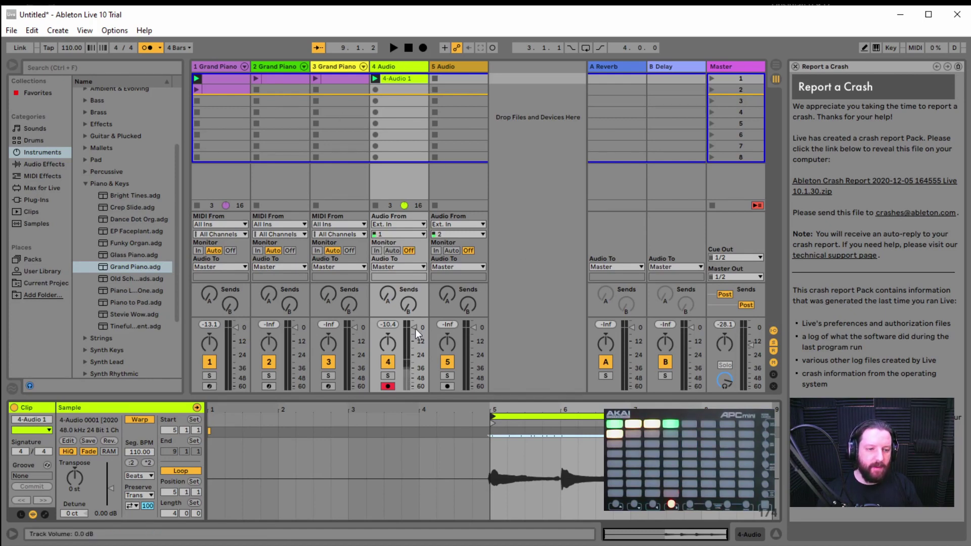
{"action": "left_click", "coordinate": [393, 48]}
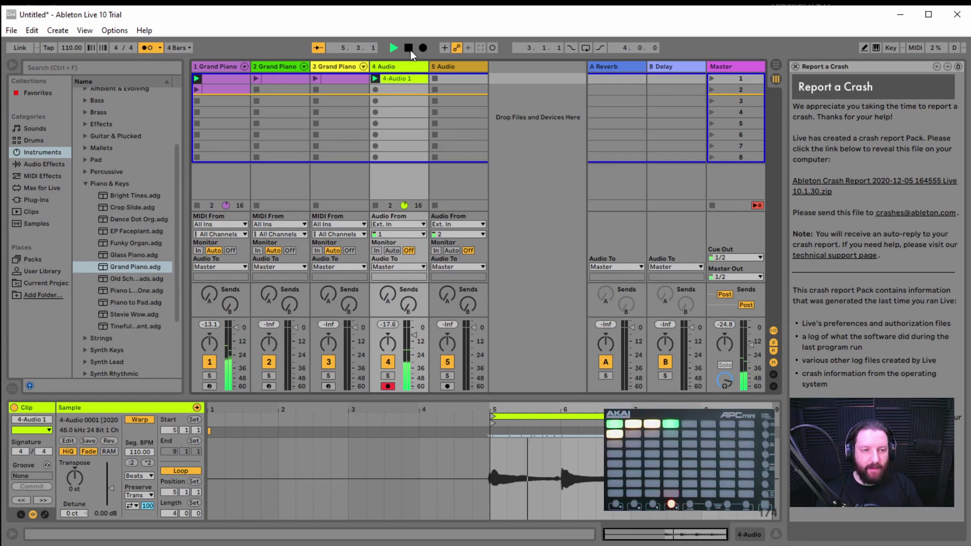
{"action": "left_click", "coordinate": [408, 49]}
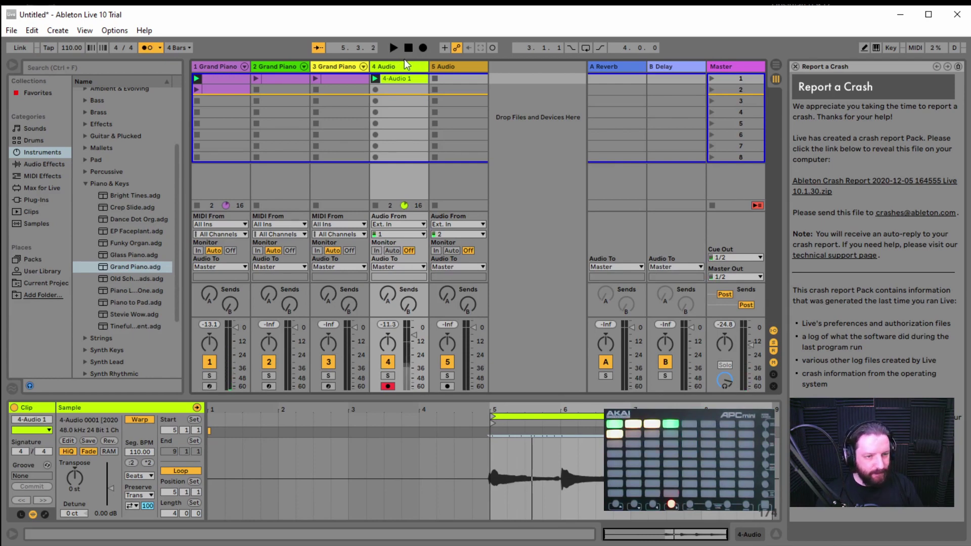
Insert a third audio track, and record the second and third piano loops as audio in the first slots of 5 Audio and 6 Audio.
{"action": "right_click", "coordinate": [463, 69]}
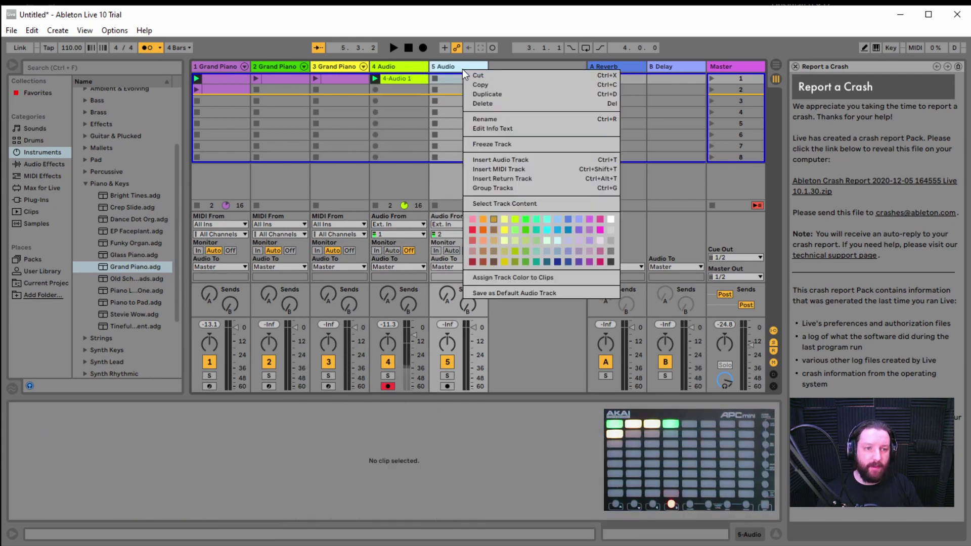
{"action": "left_click", "coordinate": [504, 160]}
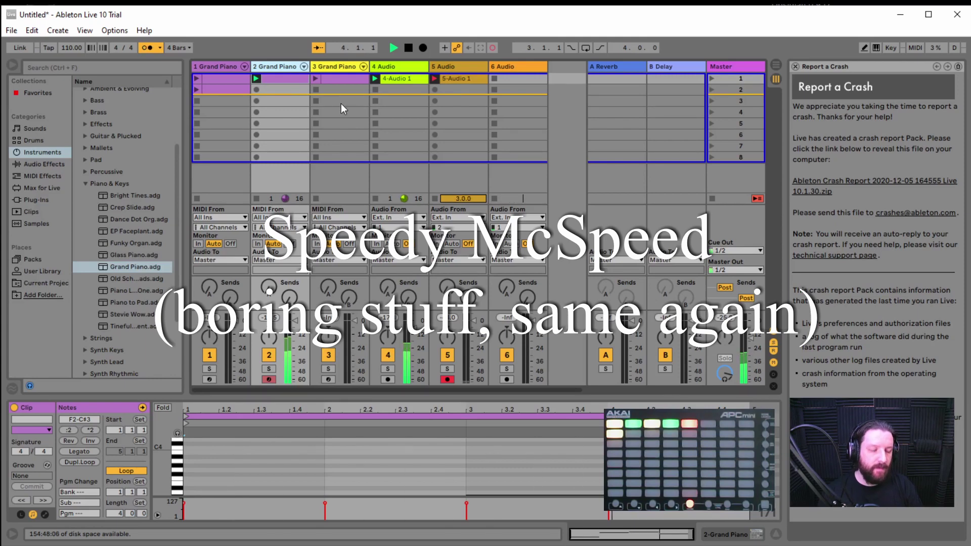
{"action": "left_click", "coordinate": [408, 48]}
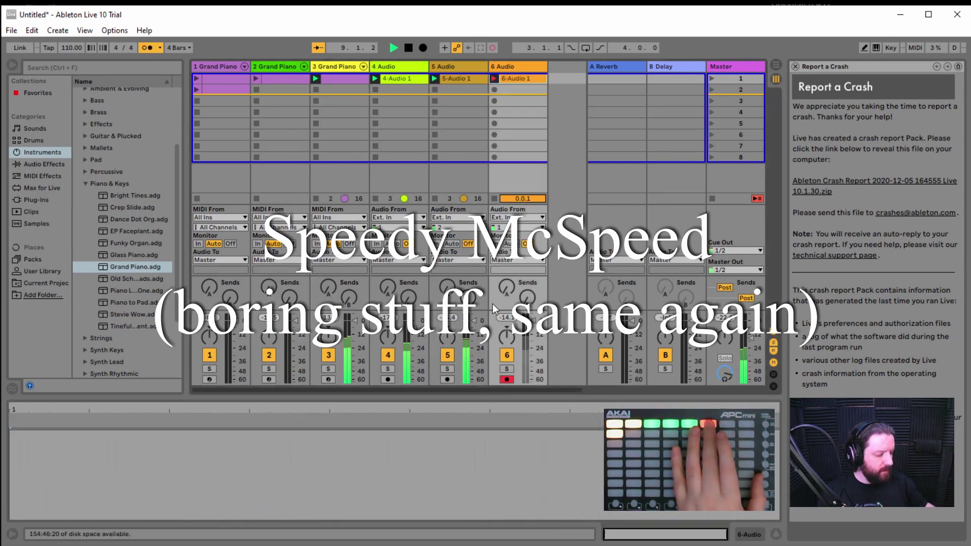
{"action": "left_click", "coordinate": [408, 47]}
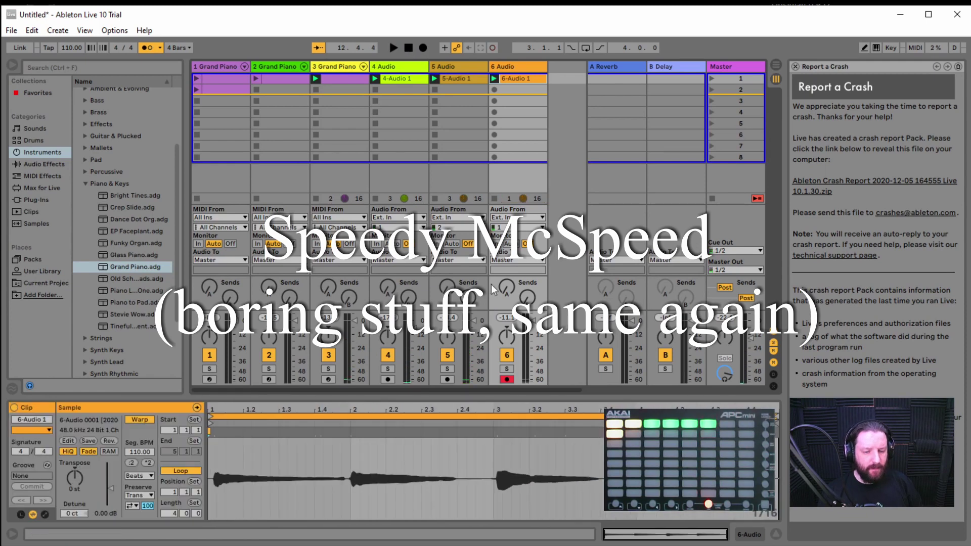
Move the three recorded audio clips together from scene 1 to scene 3, and play them back before stopping playback.
{"action": "left_click", "coordinate": [316, 90]}
{"action": "key", "text": "Right"}
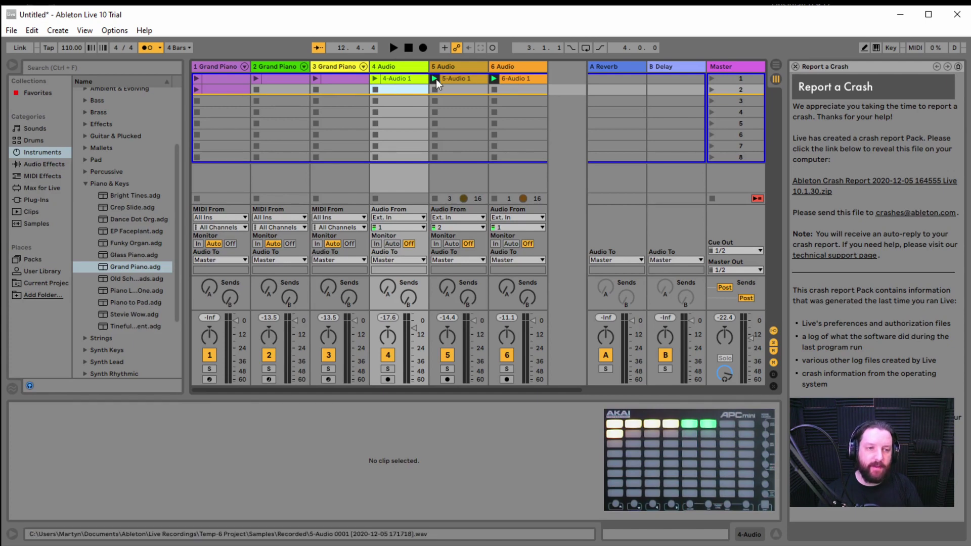
{"action": "left_click", "coordinate": [401, 80]}
{"action": "left_click", "coordinate": [489, 78], "text": "shift"}
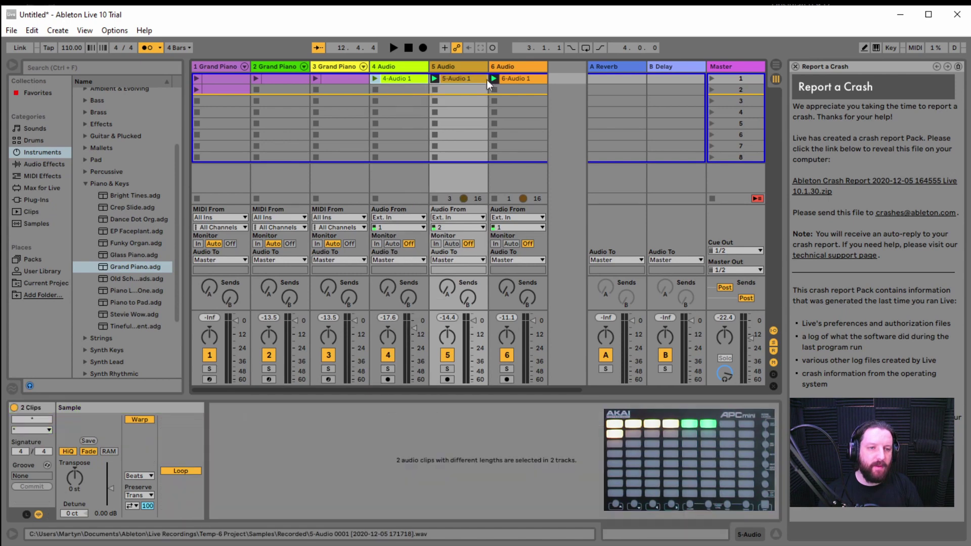
{"action": "left_click_drag", "start_coordinate": [389, 81], "coordinate": [390, 105]}
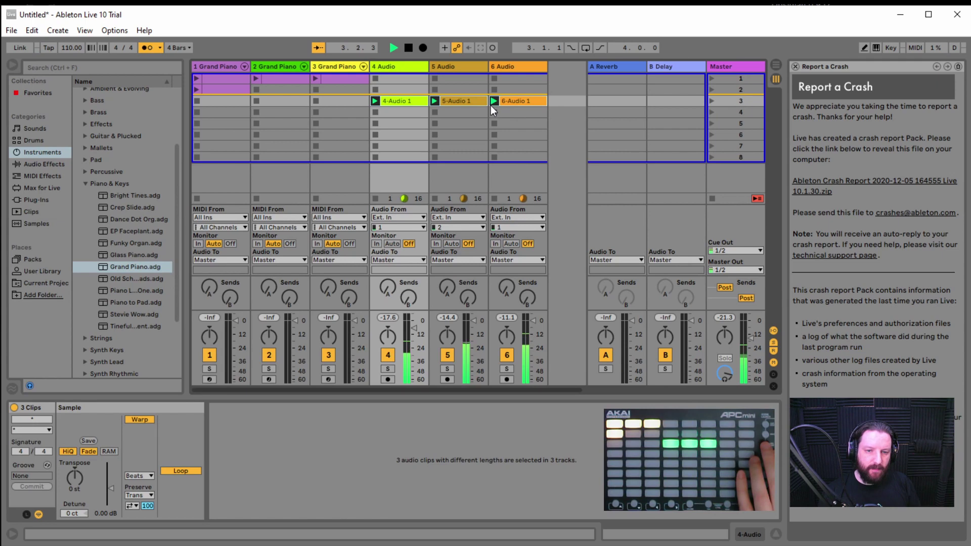
{"action": "left_click", "coordinate": [408, 47]}
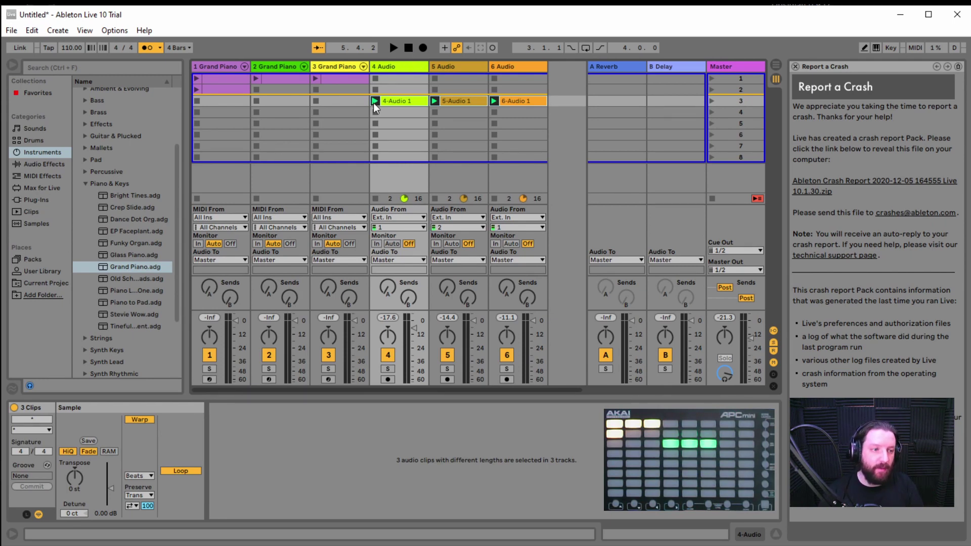
Add the Concert Hall preset of the Reverb audio effect to each of the three audio tracks.
{"action": "left_click", "coordinate": [43, 163]}
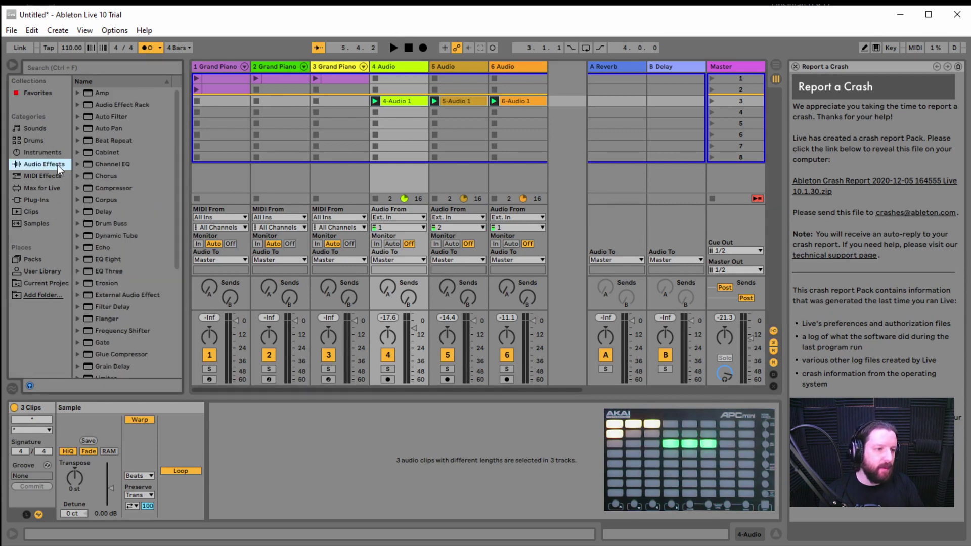
{"action": "scroll", "coordinate": [104, 262], "scroll_direction": "down", "scroll_amount": 5}
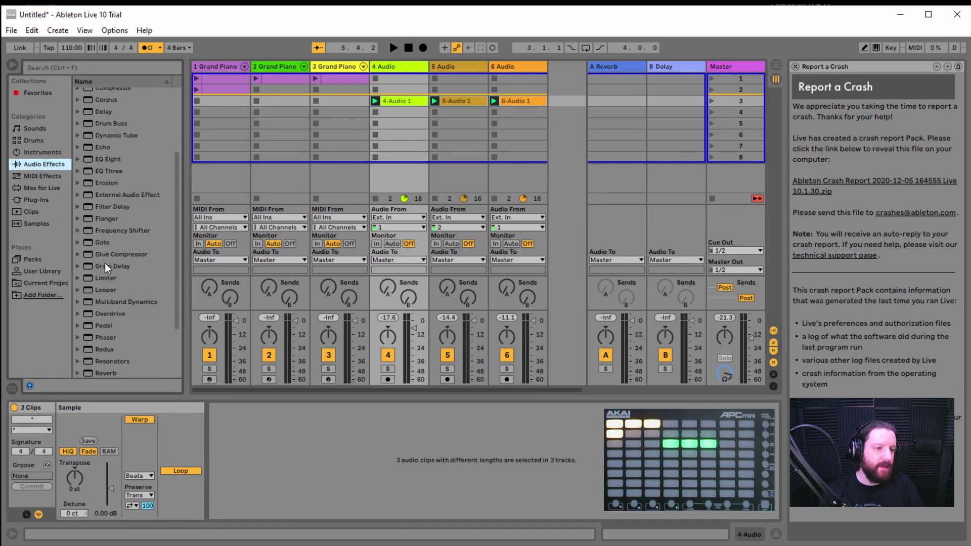
{"action": "scroll", "coordinate": [117, 312], "scroll_direction": "down", "scroll_amount": 1}
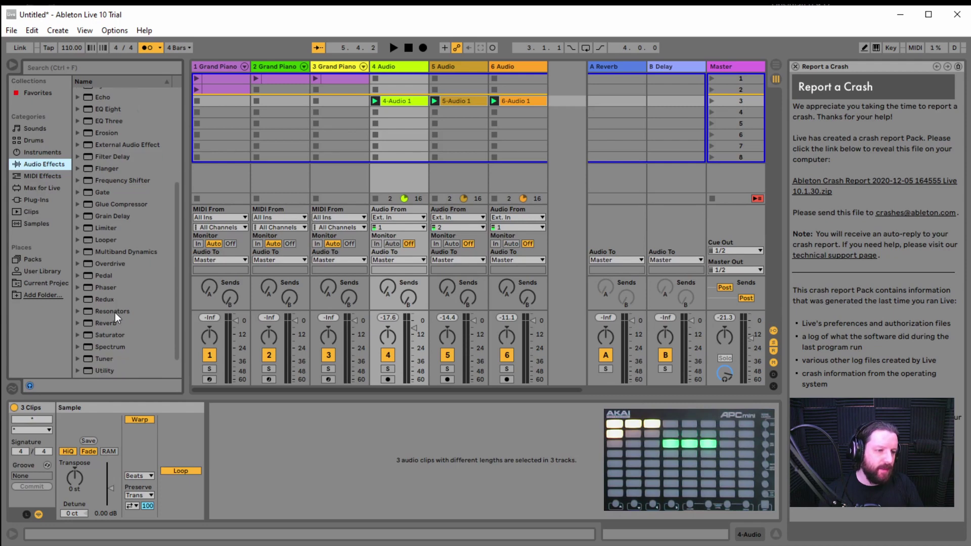
{"action": "left_click", "coordinate": [102, 323]}
{"action": "left_click", "coordinate": [78, 323]}
{"action": "scroll", "coordinate": [105, 309], "scroll_direction": "down", "scroll_amount": 1}
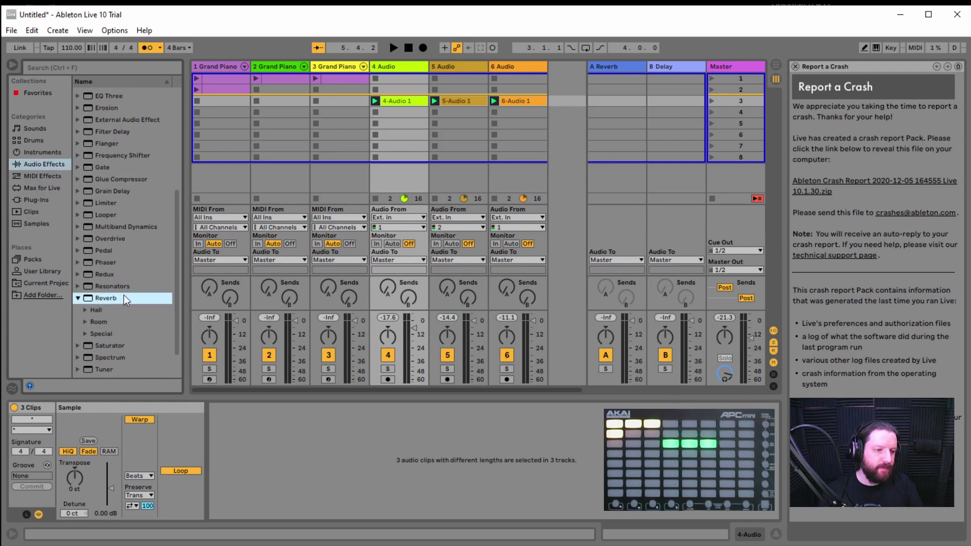
{"action": "left_click", "coordinate": [83, 309]}
{"action": "scroll", "coordinate": [117, 304], "scroll_direction": "down", "scroll_amount": 3}
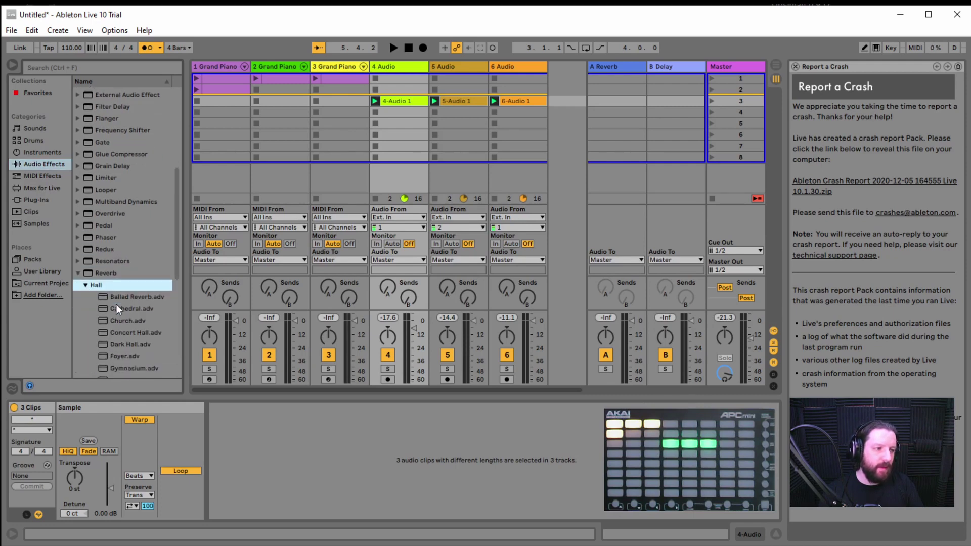
{"action": "scroll", "coordinate": [150, 263], "scroll_direction": "down", "scroll_amount": 5}
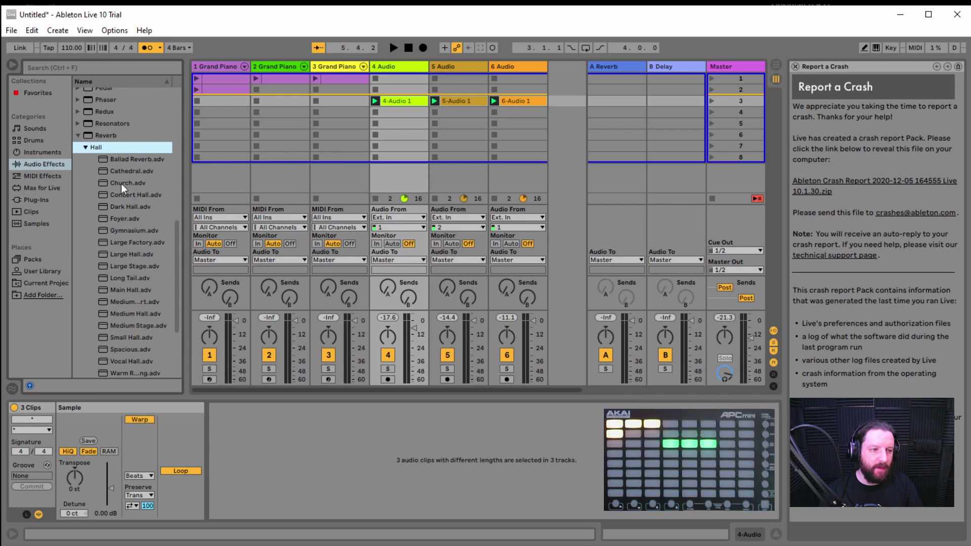
{"action": "left_click", "coordinate": [120, 194]}
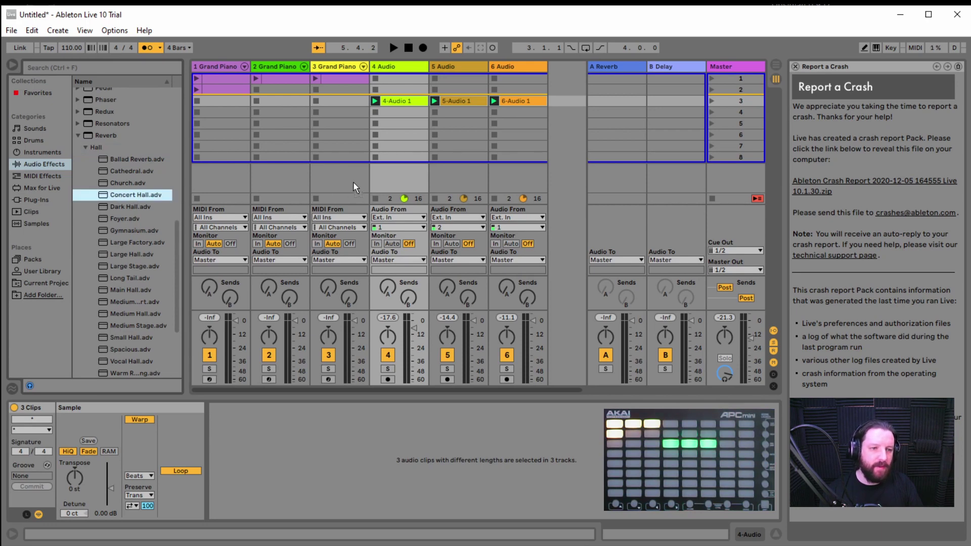
{"action": "left_click_drag", "start_coordinate": [395, 176], "coordinate": [396, 177]}
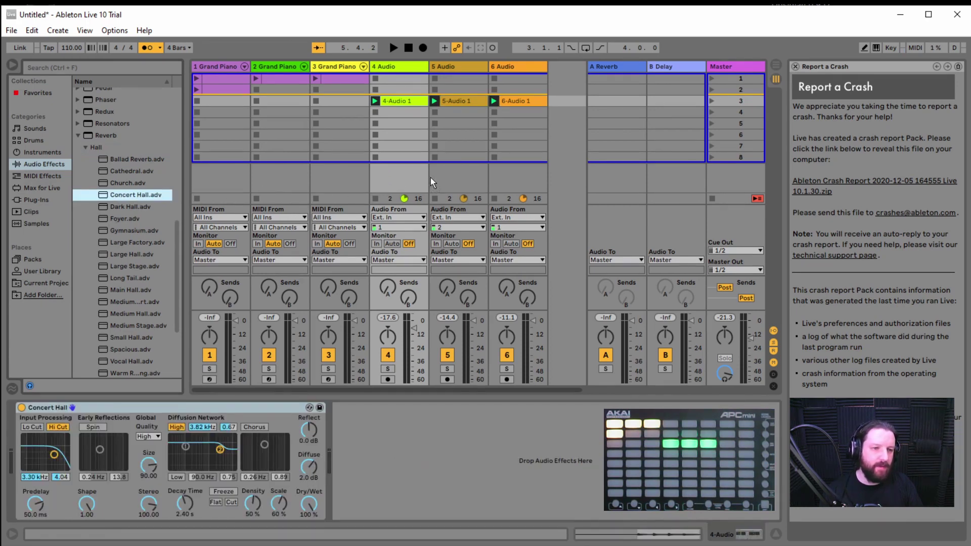
{"action": "left_click_drag", "start_coordinate": [135, 194], "coordinate": [508, 175]}
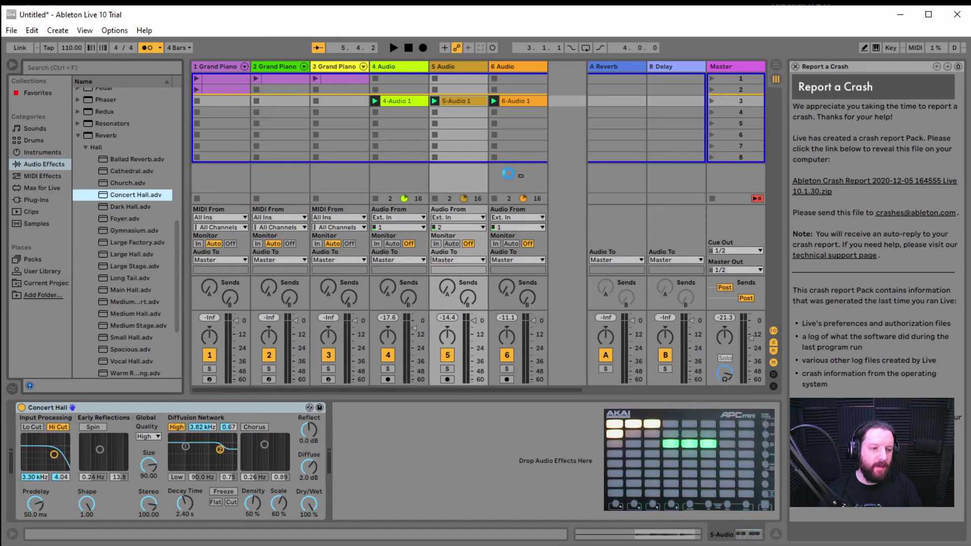
Set the Concert Hall reverb's Dry/Wet to 30 % on all three audio tracks, and play back the scene 3 loops.
{"action": "left_click", "coordinate": [311, 512]}
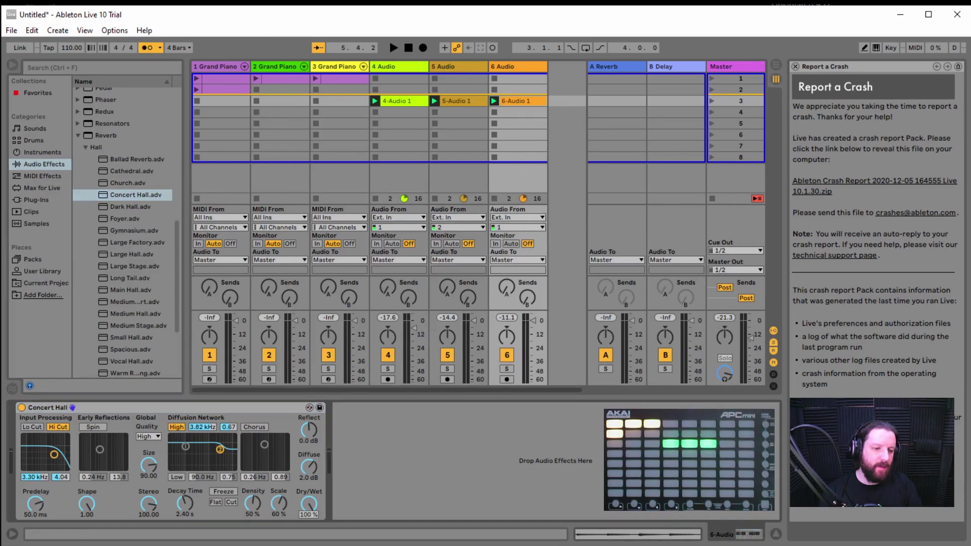
{"action": "left_click_drag", "start_coordinate": [309, 514], "coordinate": [309, 525]}
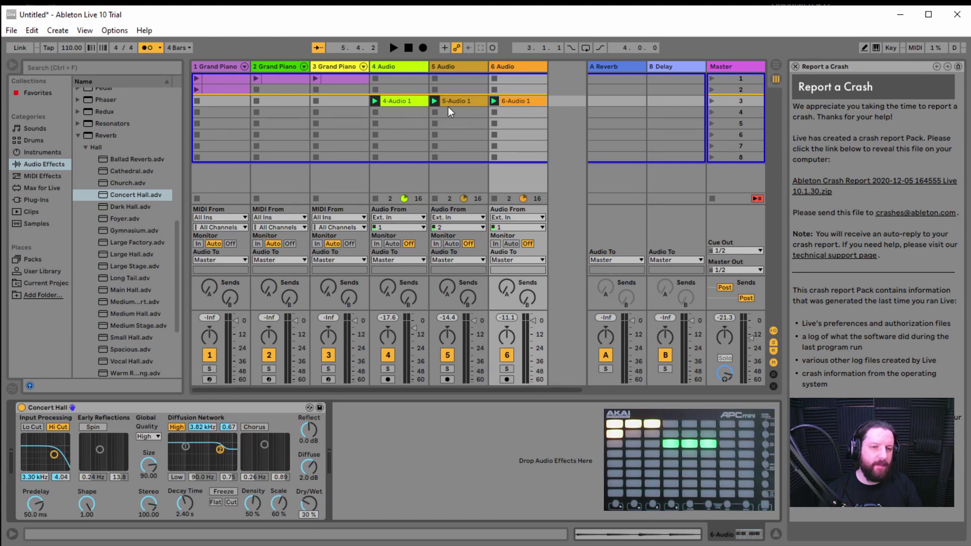
{"action": "left_click", "coordinate": [402, 101]}
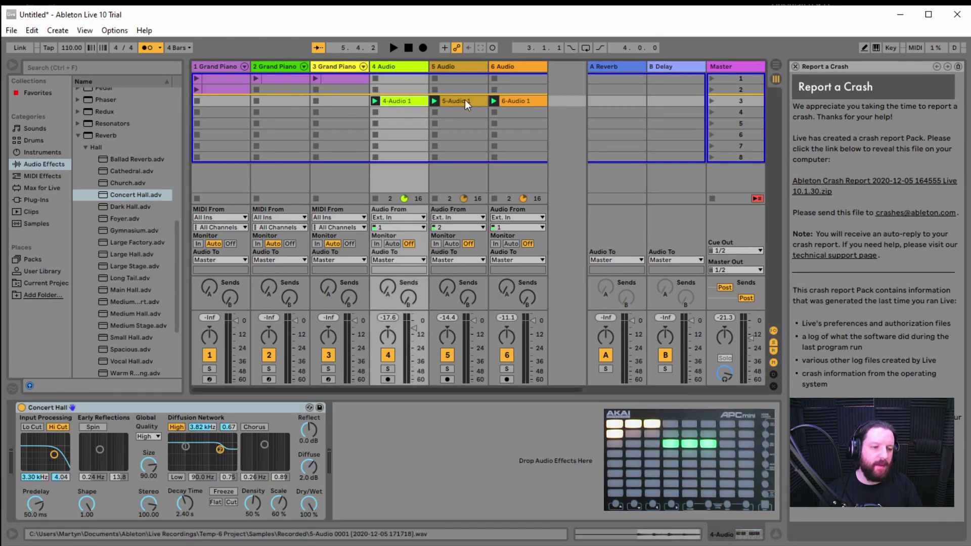
{"action": "left_click_drag", "start_coordinate": [311, 506], "coordinate": [311, 539]}
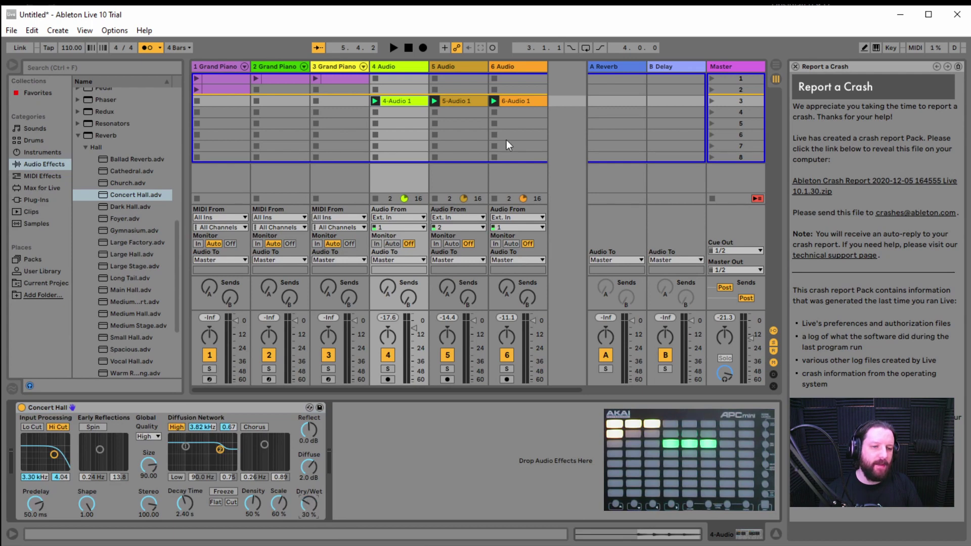
{"action": "left_click", "coordinate": [466, 100]}
{"action": "left_click_drag", "start_coordinate": [306, 507], "coordinate": [307, 508]}
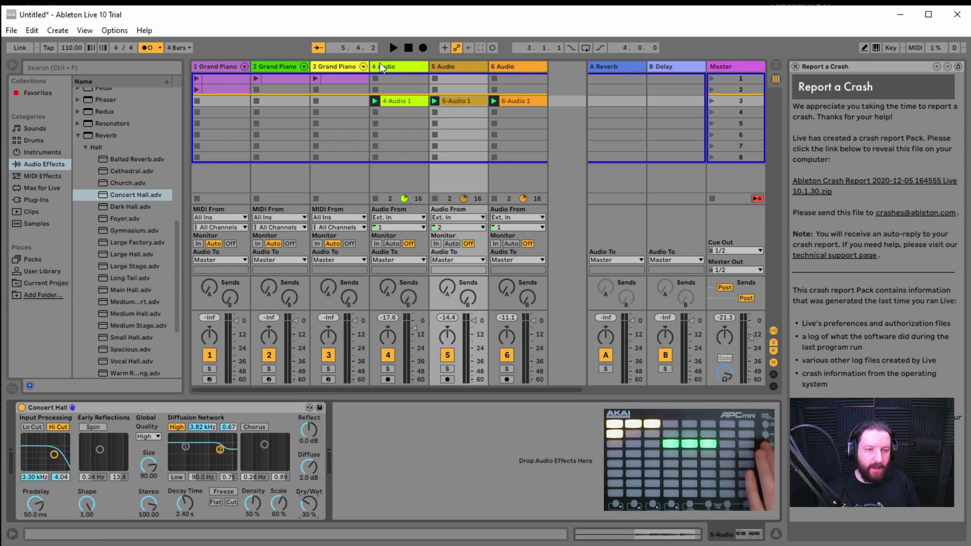
{"action": "key", "text": "space"}
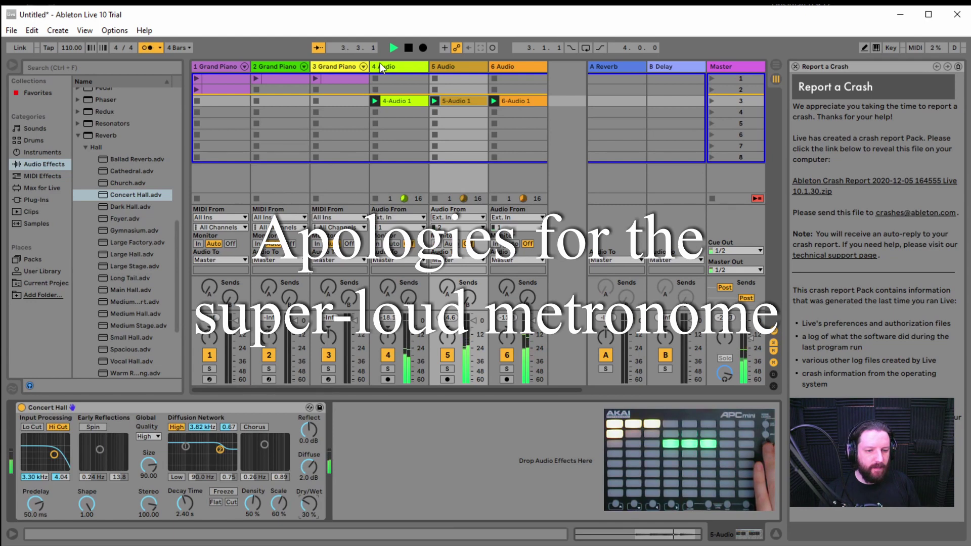
{"action": "left_click", "coordinate": [409, 48]}
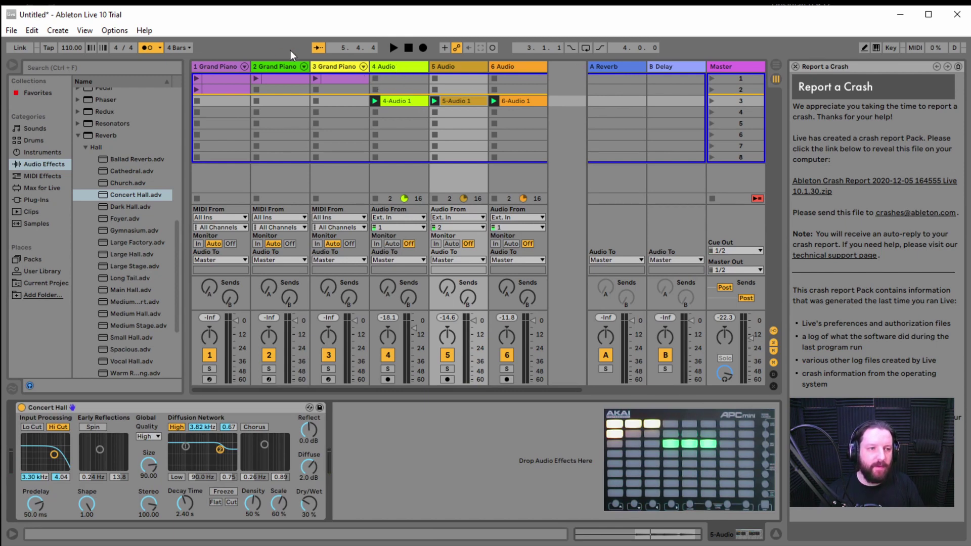
Delete the second and third Grand Piano tracks, keeping only the first one beside the audio tracks.
{"action": "left_click", "coordinate": [275, 65]}
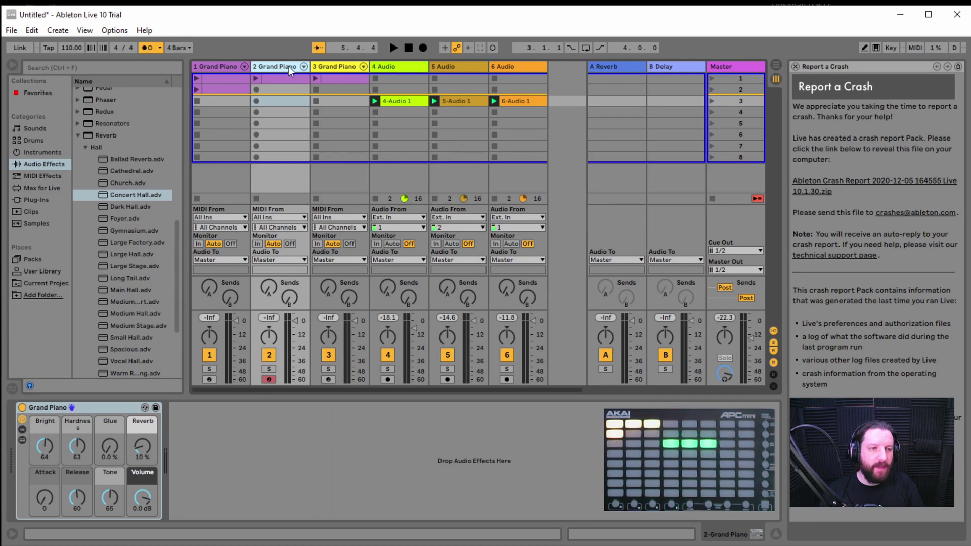
{"action": "left_click", "coordinate": [339, 68]}
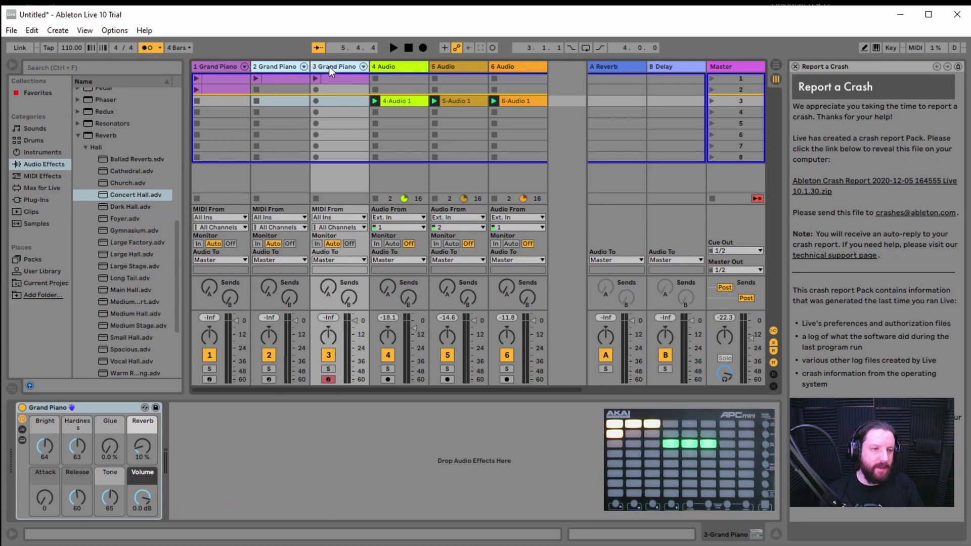
{"action": "left_click", "coordinate": [275, 68]}
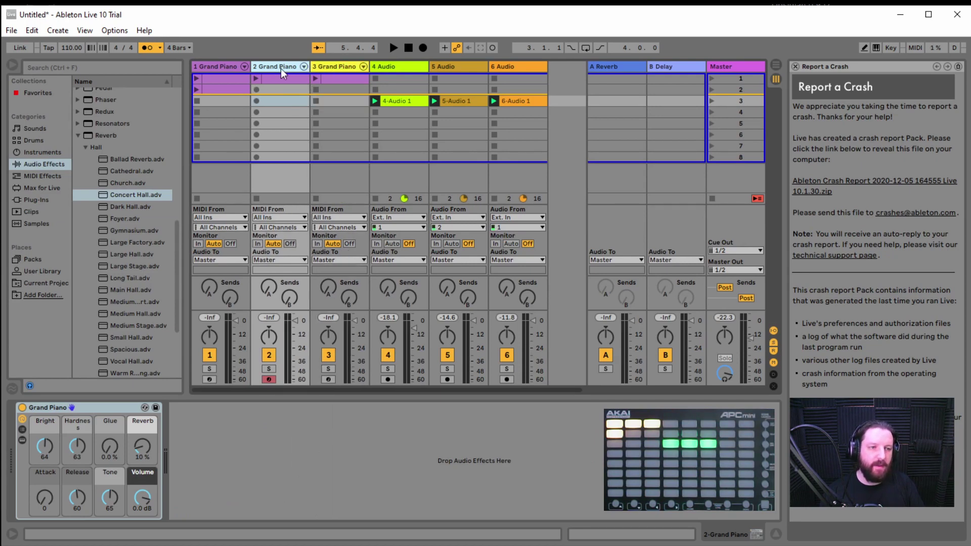
{"action": "right_click", "coordinate": [281, 68]}
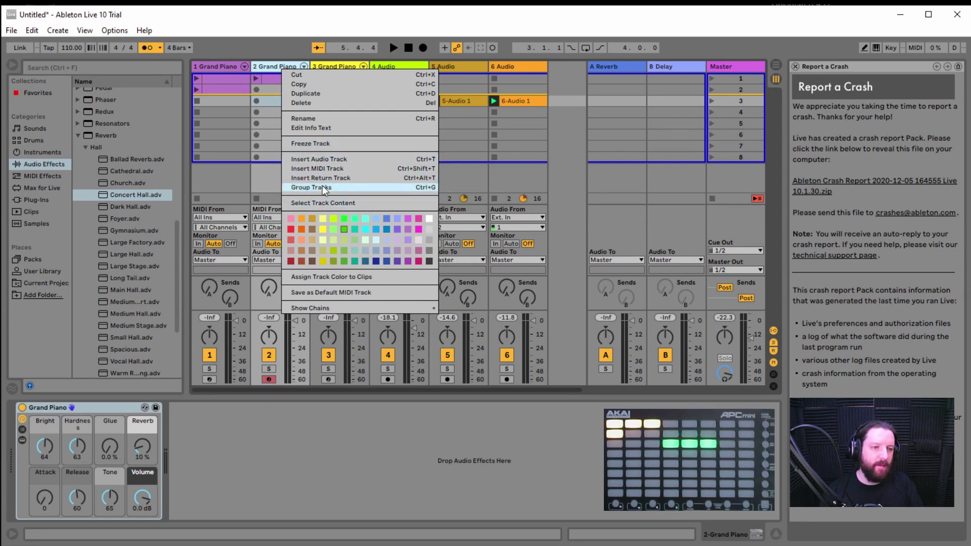
{"action": "left_click", "coordinate": [312, 107]}
{"action": "right_click", "coordinate": [281, 66]}
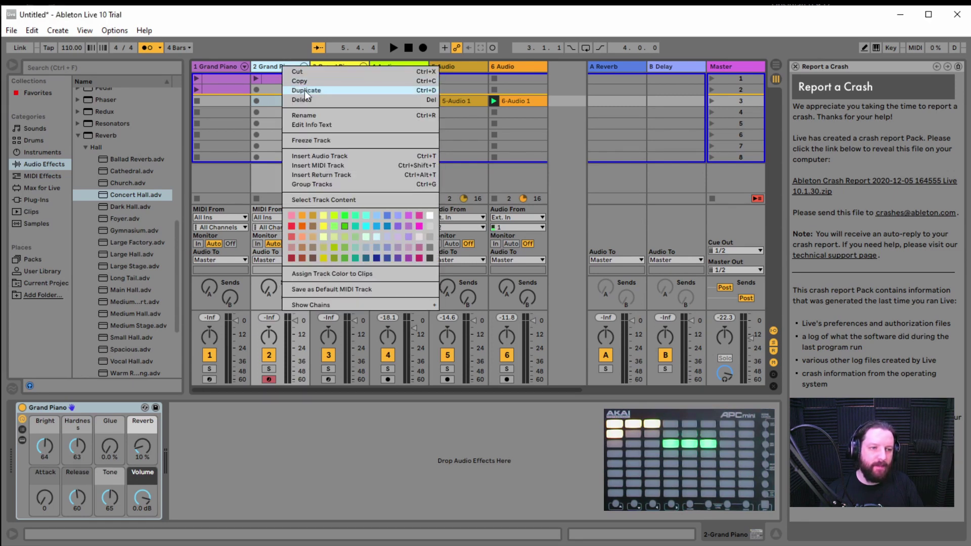
{"action": "left_click", "coordinate": [306, 97]}
{"action": "right_click", "coordinate": [287, 66]}
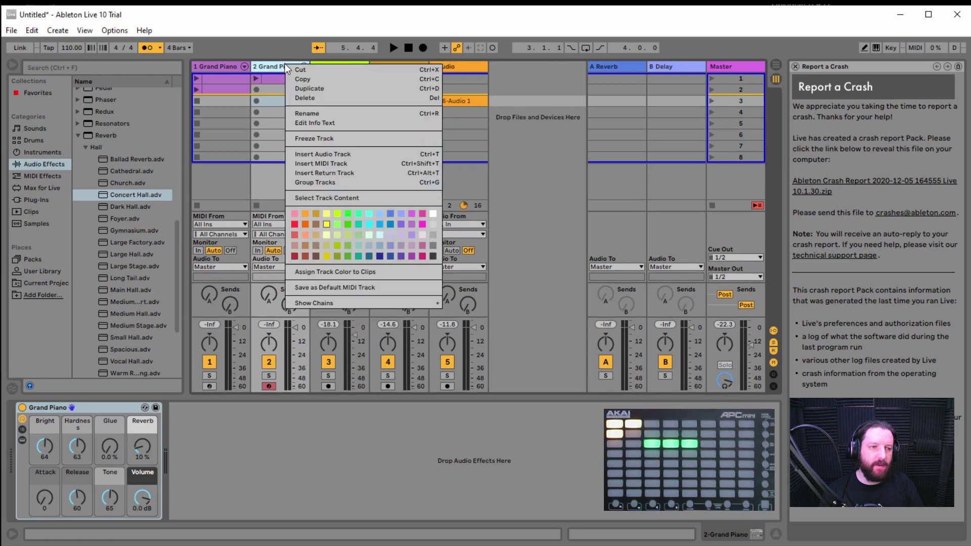
{"action": "left_click", "coordinate": [317, 99]}
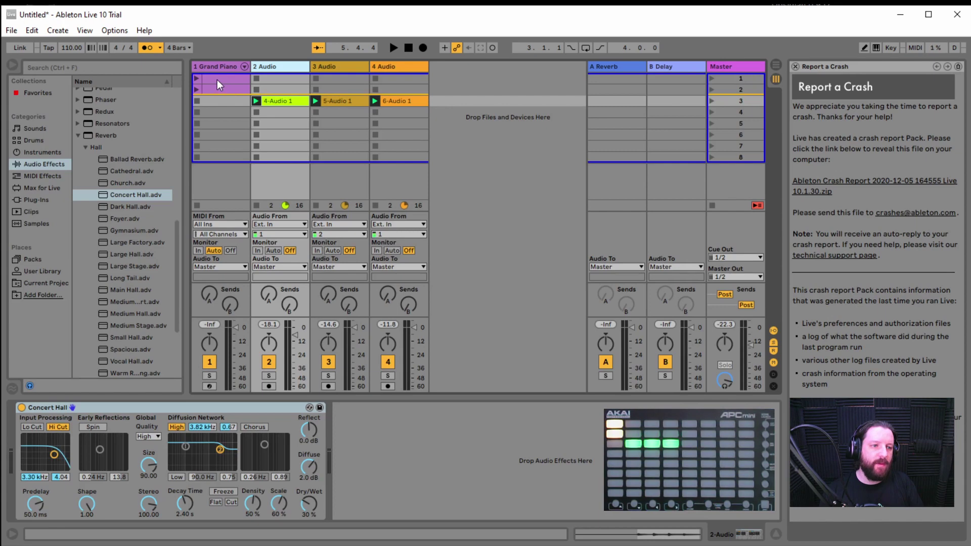
Move the three recorded audio clips on the audio tracks from scene 3 to scene 1.
{"action": "left_click_drag", "start_coordinate": [274, 102], "coordinate": [277, 81]}
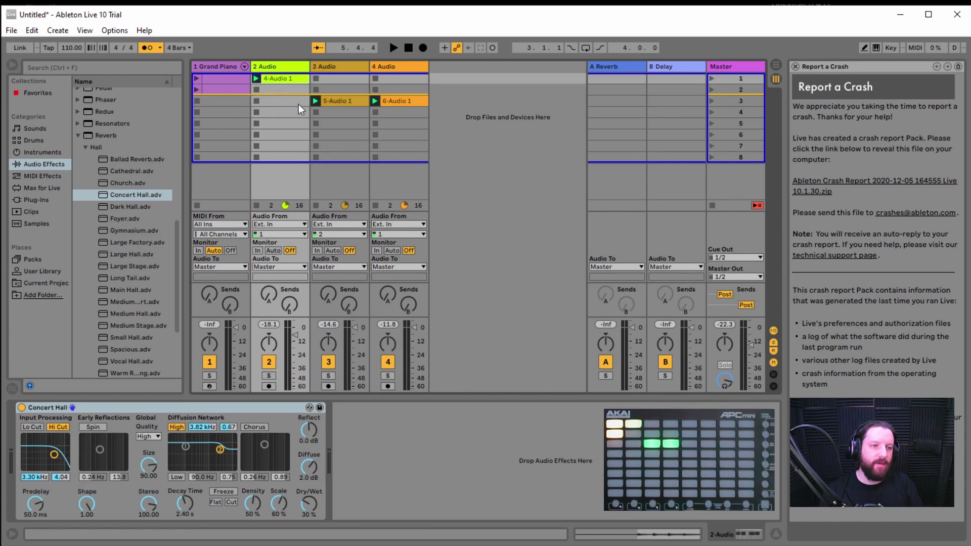
{"action": "left_click_drag", "start_coordinate": [348, 101], "coordinate": [347, 77]}
{"action": "left_click_drag", "start_coordinate": [400, 100], "coordinate": [398, 80]}
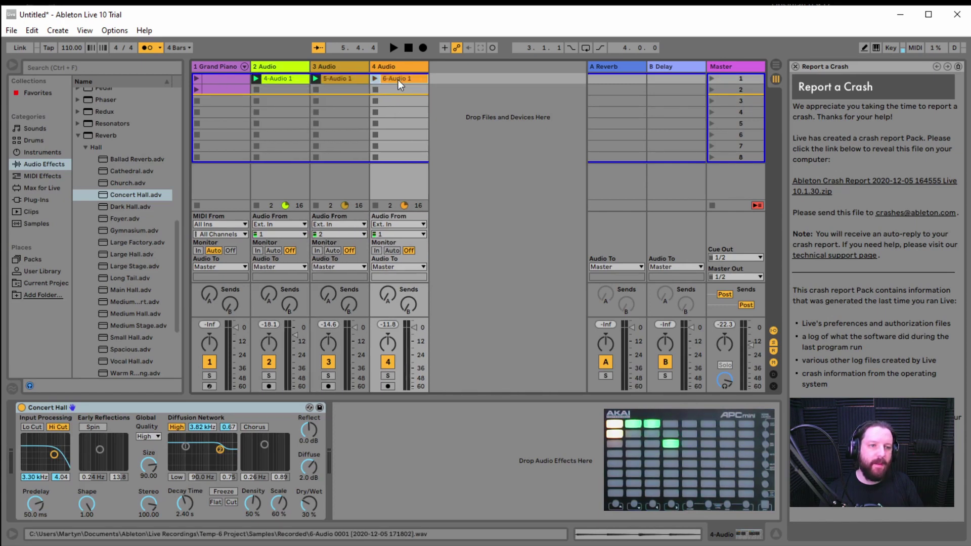
Remove the Grand Piano clip from scene 1, and move the scene 2 piano clip into a new scene 9 slot.
{"action": "left_click", "coordinate": [224, 83]}
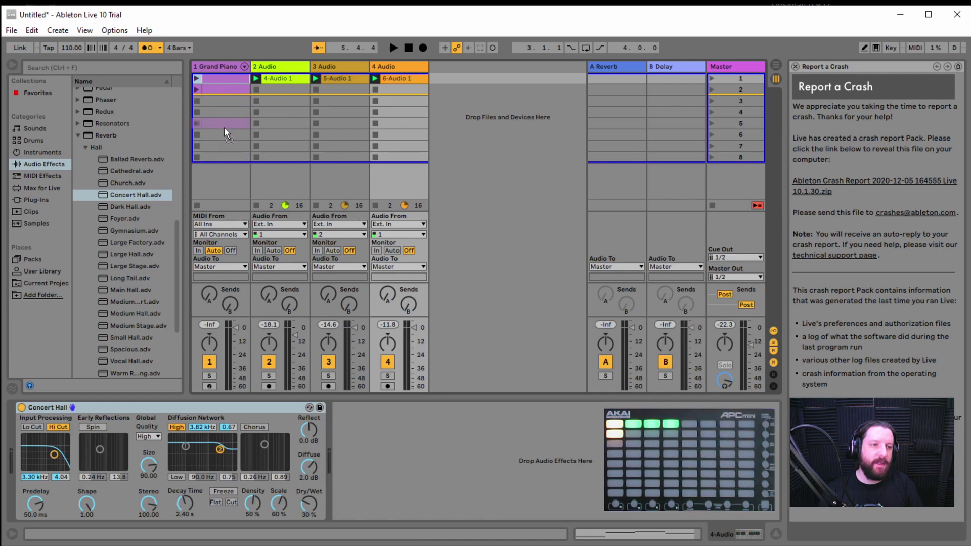
{"action": "left_click", "coordinate": [224, 128]}
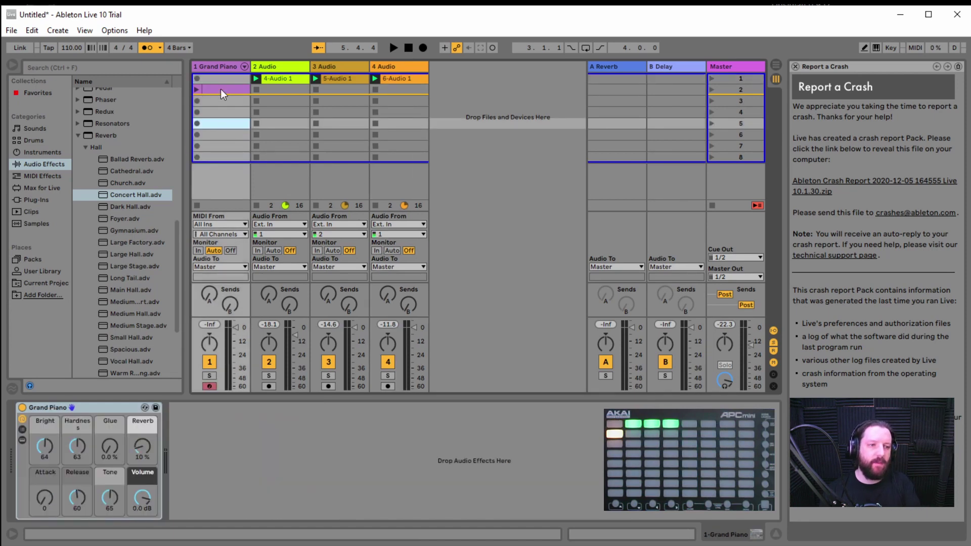
{"action": "left_click_drag", "start_coordinate": [221, 89], "coordinate": [225, 182]}
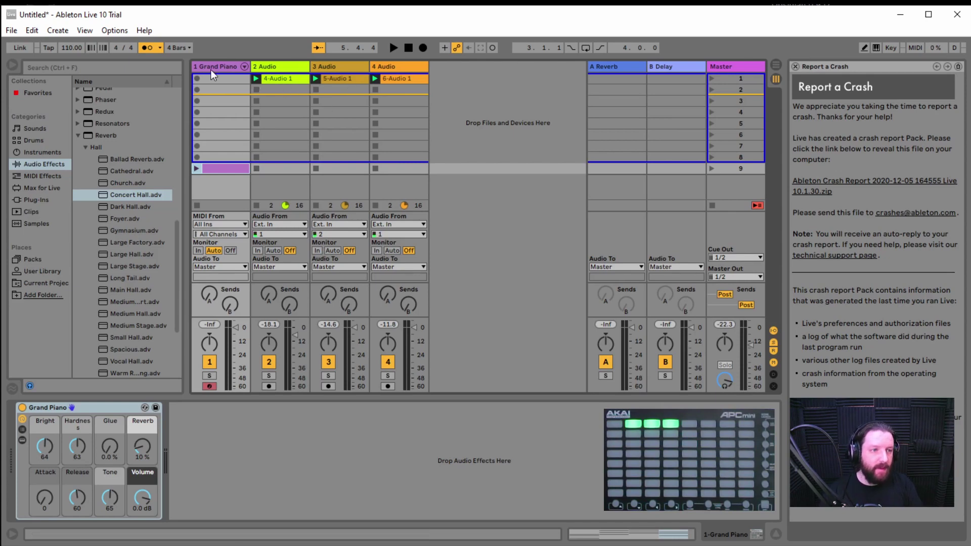
Move the Grand Piano track behind the audio tracks, and insert a fourth audio track in front of it.
{"action": "left_click_drag", "start_coordinate": [211, 70], "coordinate": [502, 66]}
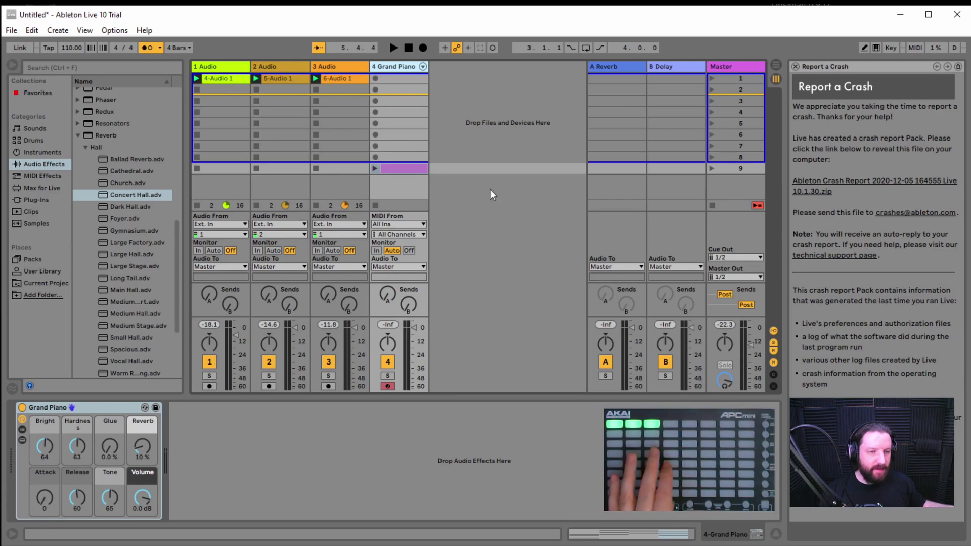
{"action": "right_click", "coordinate": [399, 66]}
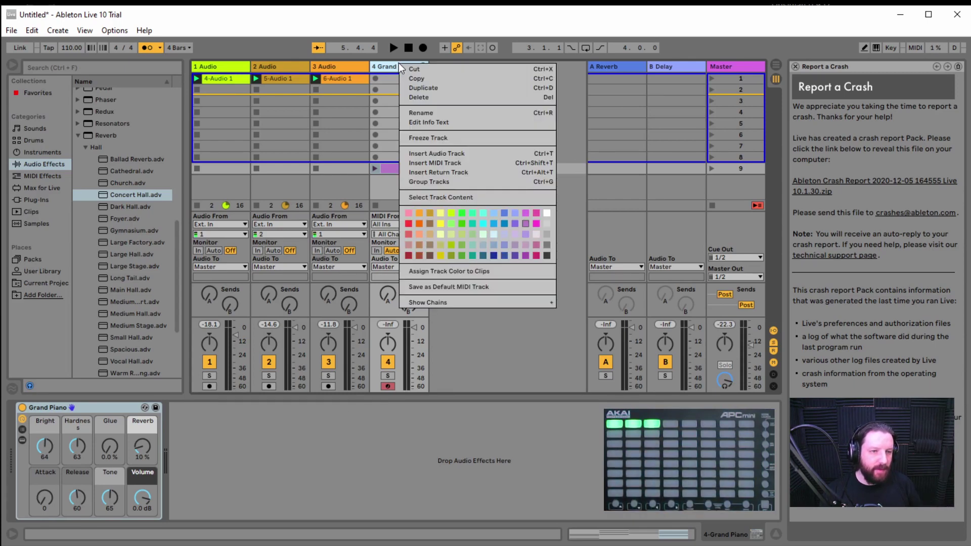
{"action": "left_click", "coordinate": [447, 154]}
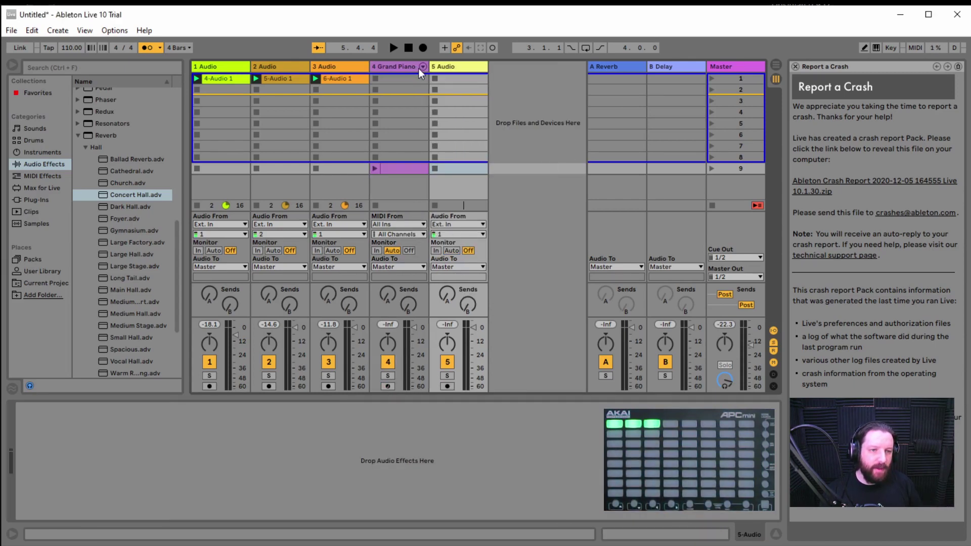
{"action": "left_click_drag", "start_coordinate": [396, 66], "coordinate": [445, 65]}
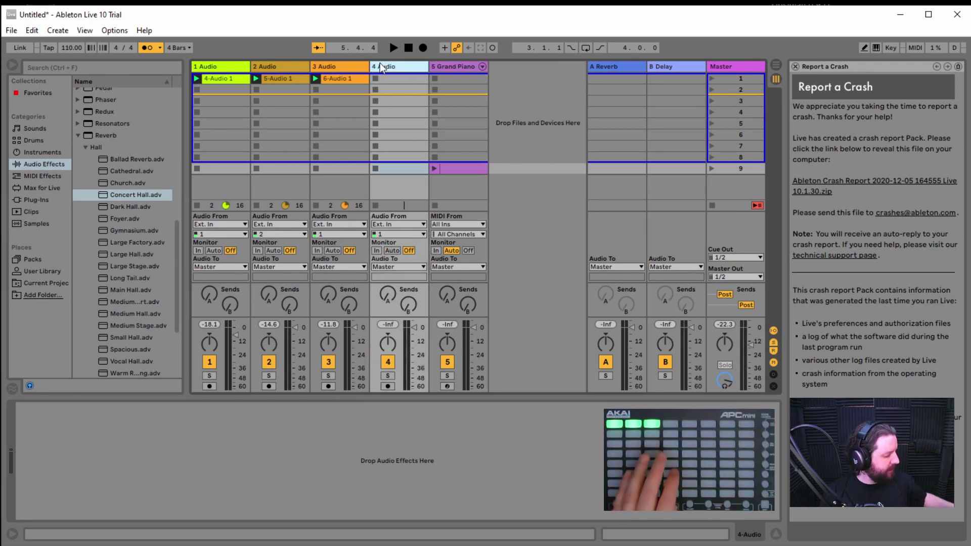
Record a loop into scene 1 of the fourth audio track and another into a newly inserted fifth audio track, stopping playback at the end.
{"action": "left_click", "coordinate": [408, 48]}
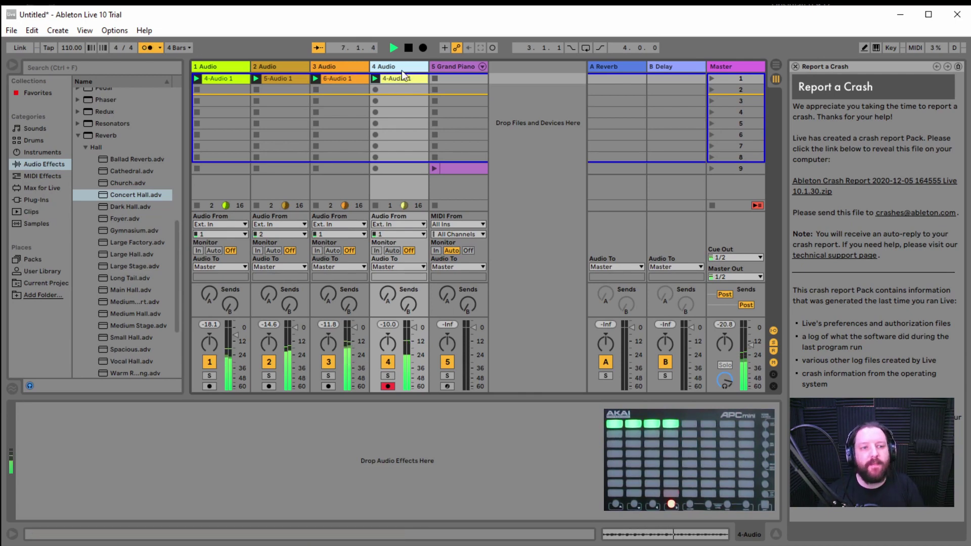
{"action": "right_click", "coordinate": [394, 66]}
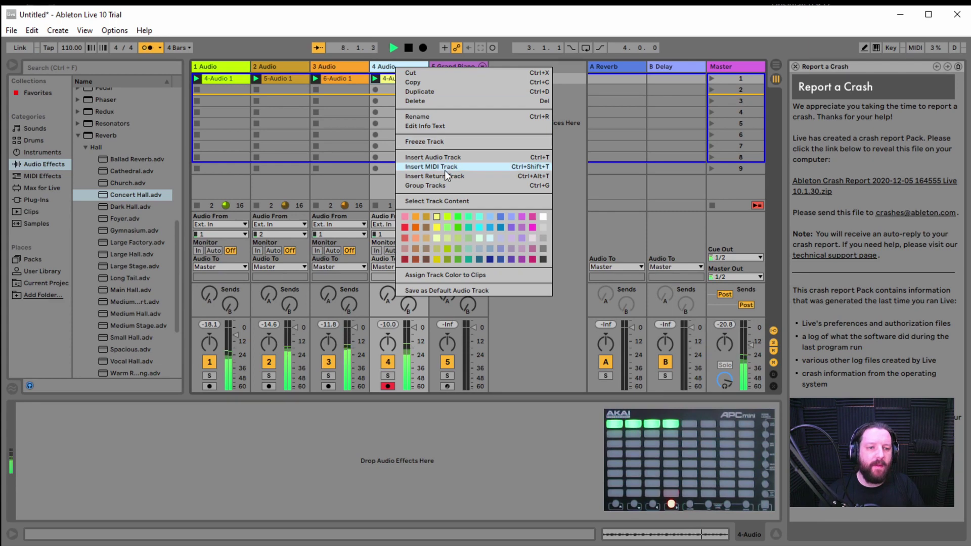
{"action": "left_click", "coordinate": [452, 159]}
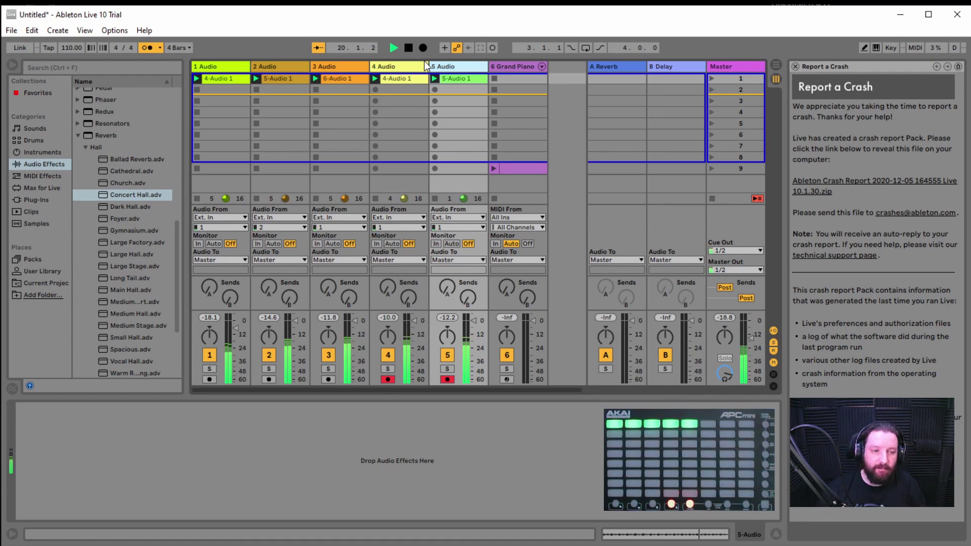
{"action": "left_click", "coordinate": [408, 47]}
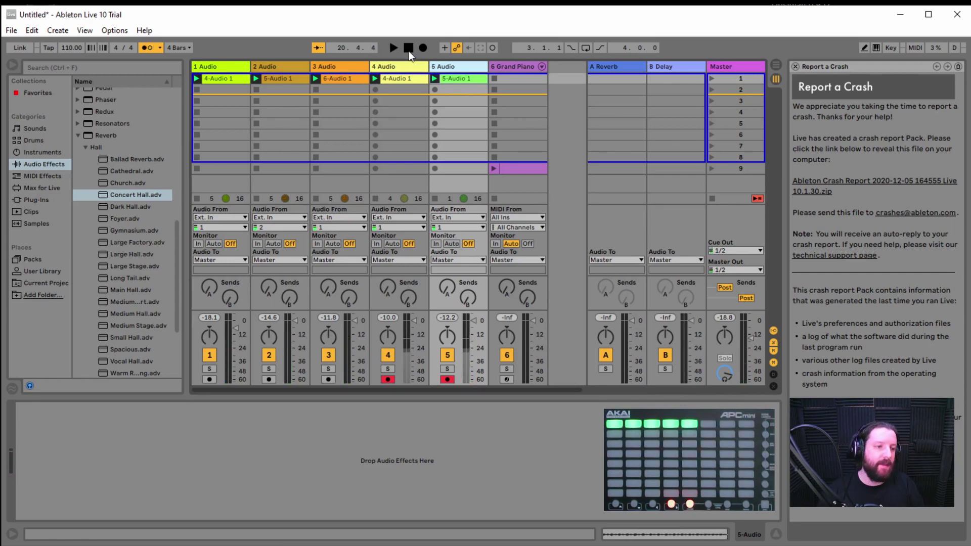
Add the Concert Hall reverb at 20 % Dry/Wet to audio tracks 4 and 5, and play back all the scene 1 loops.
{"action": "left_click_drag", "start_coordinate": [148, 196], "coordinate": [402, 185]}
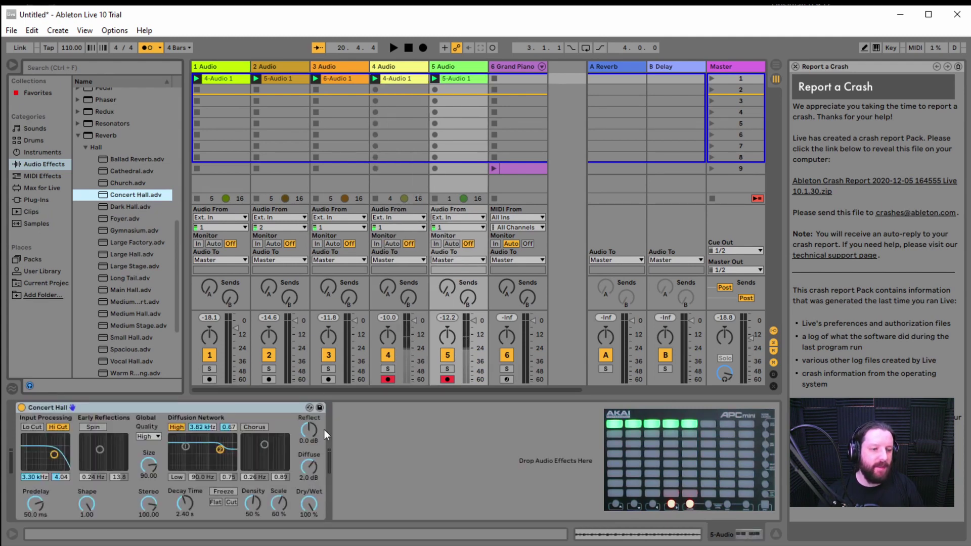
{"action": "left_click_drag", "start_coordinate": [310, 504], "coordinate": [314, 514]}
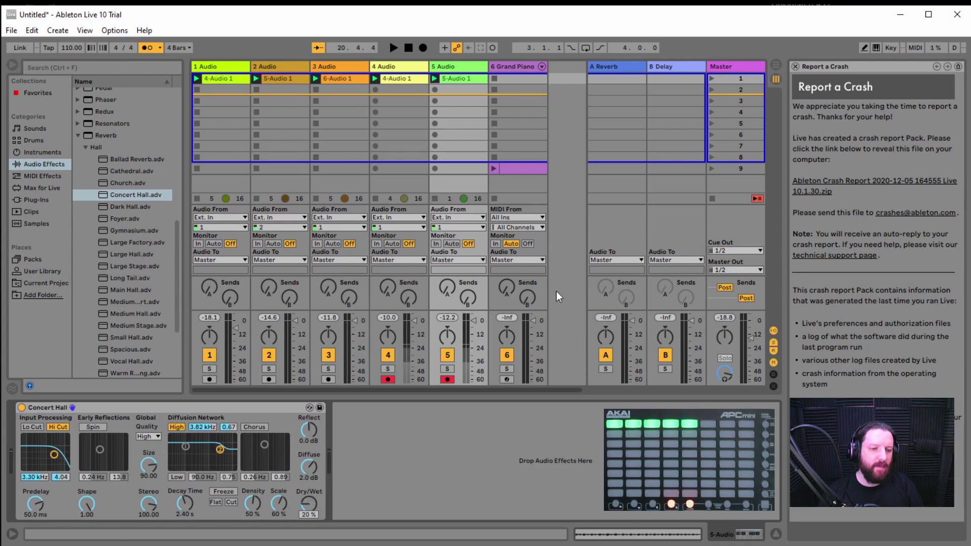
{"action": "left_click", "coordinate": [514, 189]}
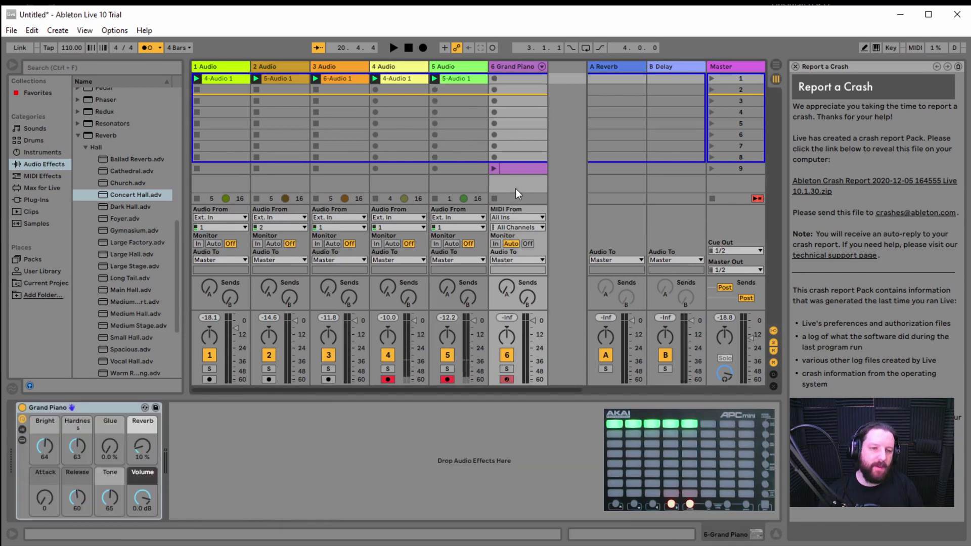
{"action": "left_click", "coordinate": [411, 177]}
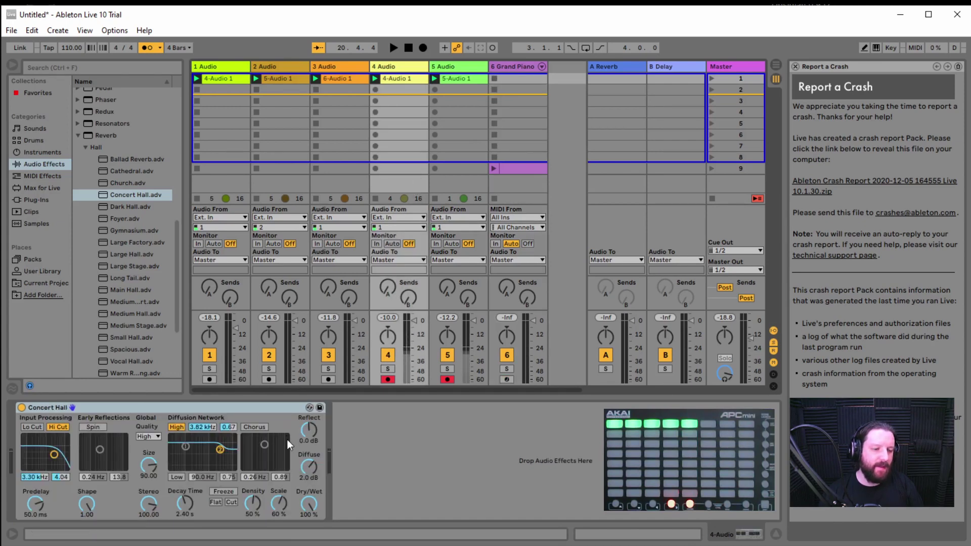
{"action": "mouse_move", "coordinate": [309, 505]}
{"action": "left_mouse_down"}
{"action": "mouse_move", "coordinate": [309, 536]}
{"action": "mouse_move", "coordinate": [312, 507]}
{"action": "left_mouse_up"}
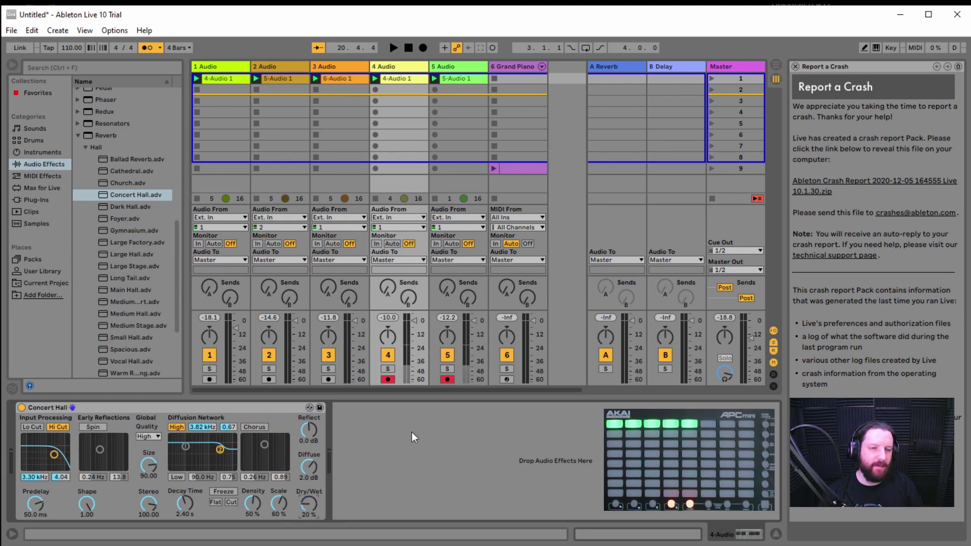
{"action": "left_click", "coordinate": [392, 48]}
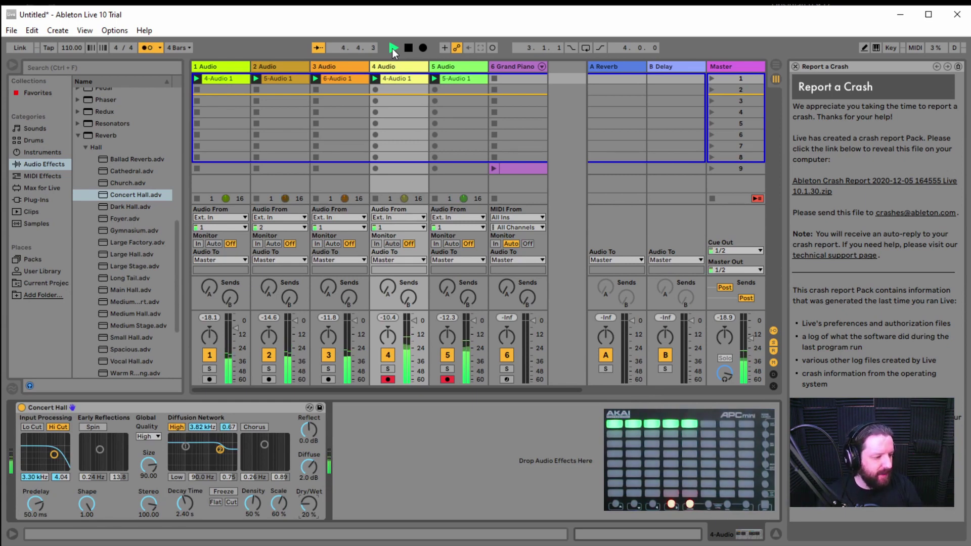
{"action": "left_click", "coordinate": [409, 47]}
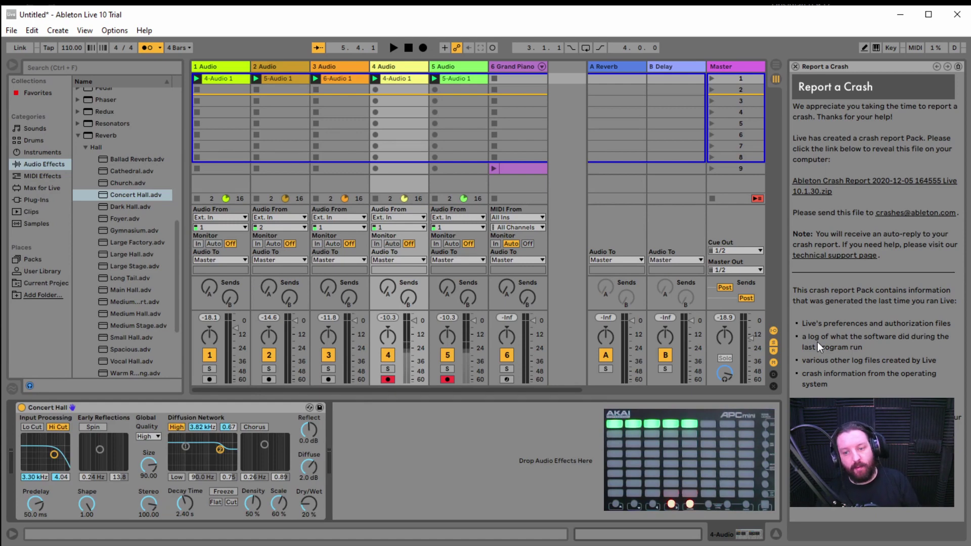
Create a MIDI clip in scene 8 of the Grand Piano track, and enlarge its note editor with a one-bar grid.
{"action": "left_click", "coordinate": [512, 156]}
{"action": "double_click", "coordinate": [512, 155]}
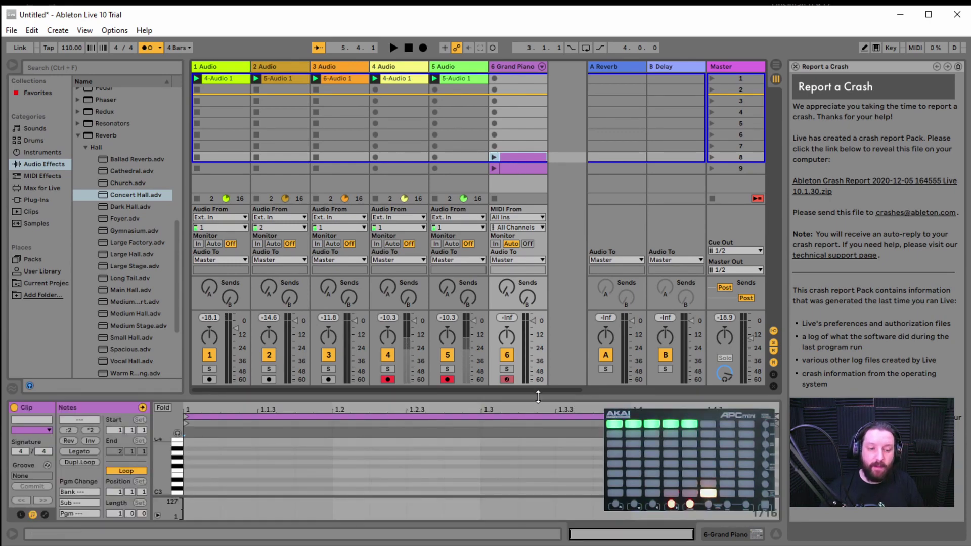
{"action": "left_click_drag", "start_coordinate": [559, 396], "coordinate": [570, 187]}
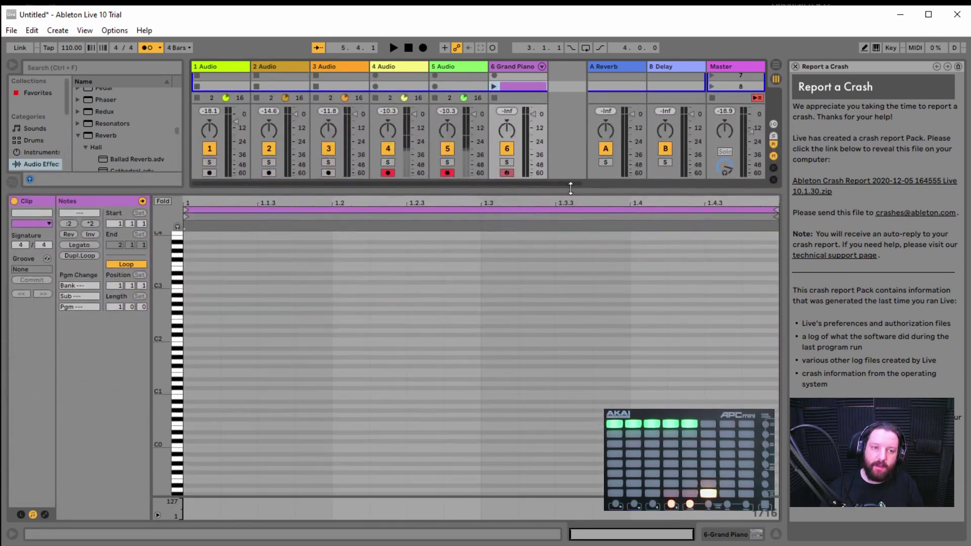
{"action": "right_click", "coordinate": [229, 349]}
{"action": "left_click", "coordinate": [335, 455]}
Enter a trial progression of three-note, one-bar chords in the scene 8 Grand Piano clip and play it back.
{"action": "double_click", "coordinate": [243, 326]}
{"action": "double_click", "coordinate": [243, 304]}
{"action": "double_click", "coordinate": [242, 295]}
{"action": "double_click", "coordinate": [392, 295]}
{"action": "double_click", "coordinate": [392, 282]}
{"action": "double_click", "coordinate": [392, 263]}
{"action": "double_click", "coordinate": [532, 304]}
{"action": "double_click", "coordinate": [532, 287]}
{"action": "double_click", "coordinate": [532, 269]}
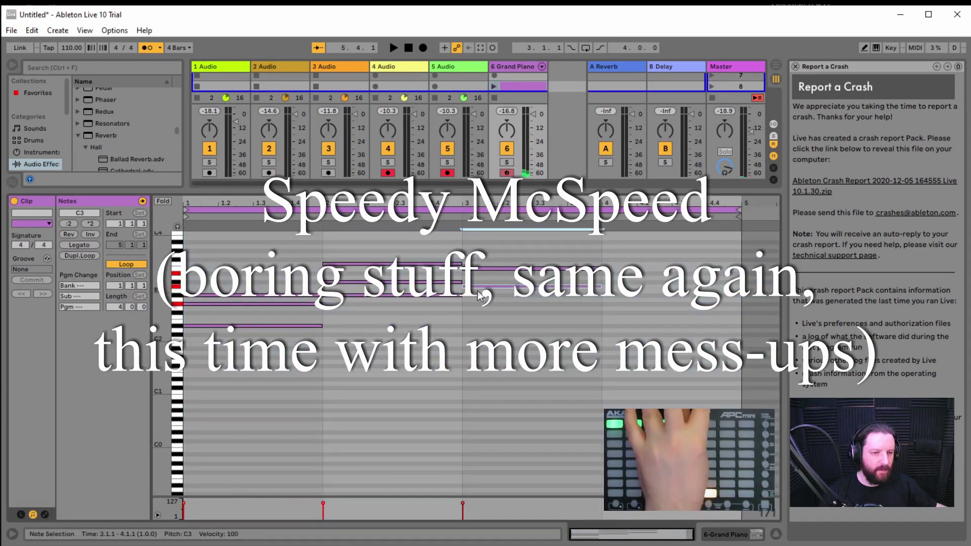
{"action": "left_click", "coordinate": [494, 87]}
{"action": "left_click", "coordinate": [409, 48]}
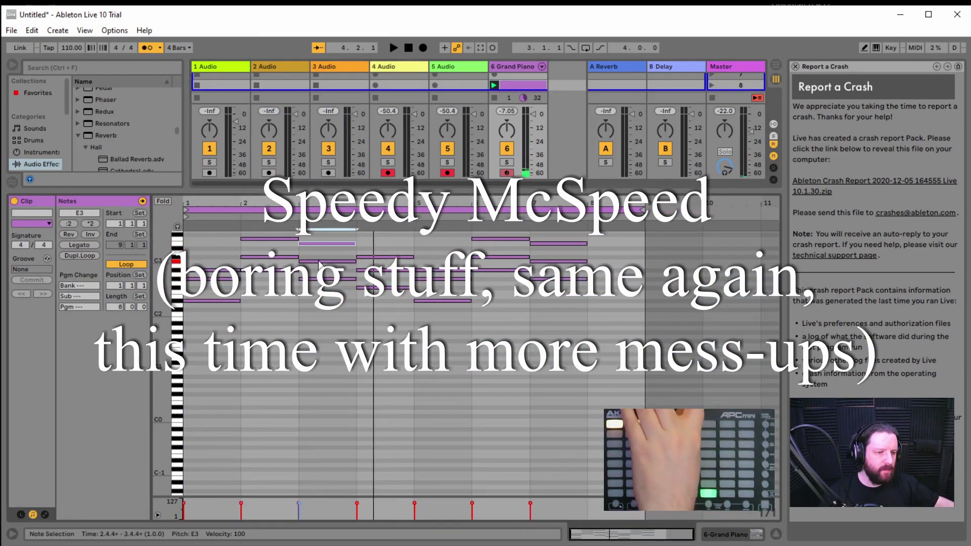
{"action": "left_click_drag", "start_coordinate": [239, 234], "coordinate": [278, 275]}
{"action": "double_click", "coordinate": [523, 85]}
Write one-bar chords in the piano clip, including F3–C#3–A#2 in bar 2 and D#3–C3–G#2 in bars 3 and 6.
{"action": "right_click", "coordinate": [238, 271]}
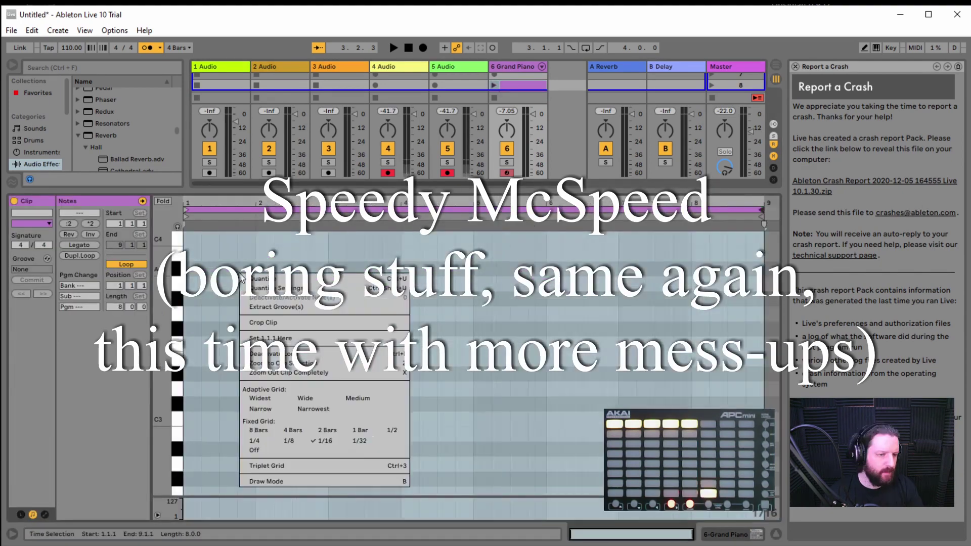
{"action": "left_click", "coordinate": [337, 431]}
{"action": "double_click", "coordinate": [217, 353]}
{"action": "double_click", "coordinate": [217, 429]}
{"action": "double_click", "coordinate": [291, 368]}
{"action": "double_click", "coordinate": [291, 429]}
{"action": "left_click_drag", "start_coordinate": [210, 272], "coordinate": [500, 273]}
{"action": "double_click", "coordinate": [582, 374]}
{"action": "double_click", "coordinate": [581, 419]}
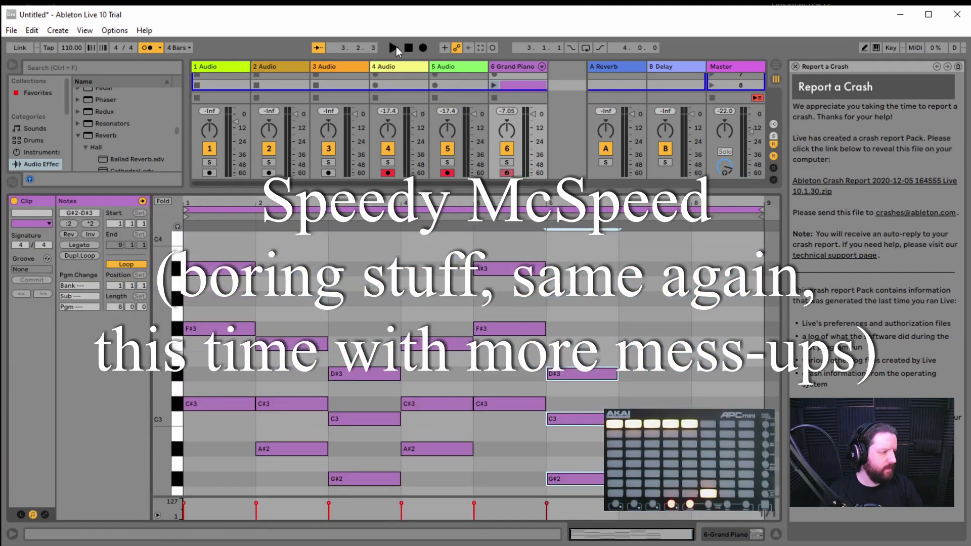
{"action": "double_click", "coordinate": [581, 479]}
{"action": "key", "text": "ctrl+a"}
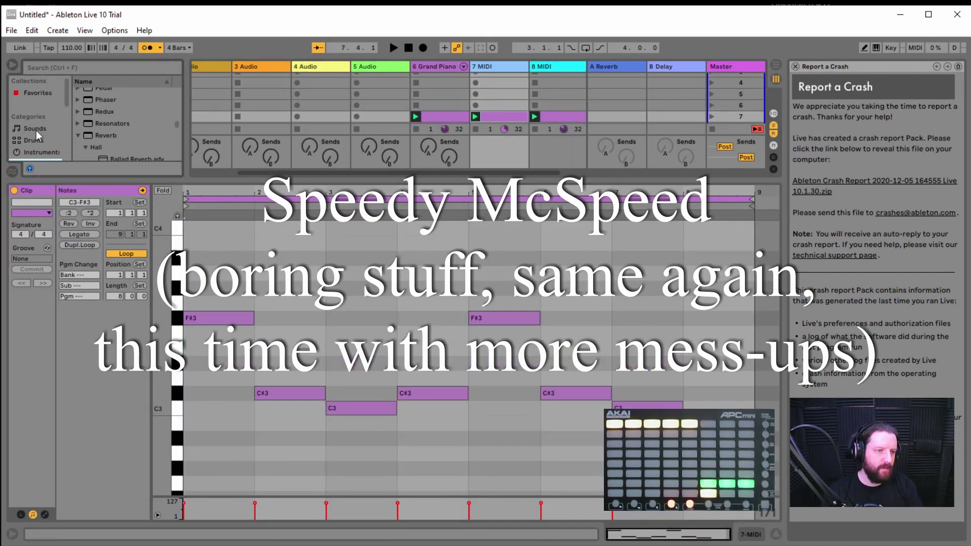
Load the Grand Piano instrument onto the new MIDI tracks, and move the scene 7 Grand Piano clip to scene 2.
{"action": "left_click", "coordinate": [42, 152]}
{"action": "left_click_drag", "start_coordinate": [522, 148], "coordinate": [522, 90]}
{"action": "left_click", "coordinate": [408, 49]}
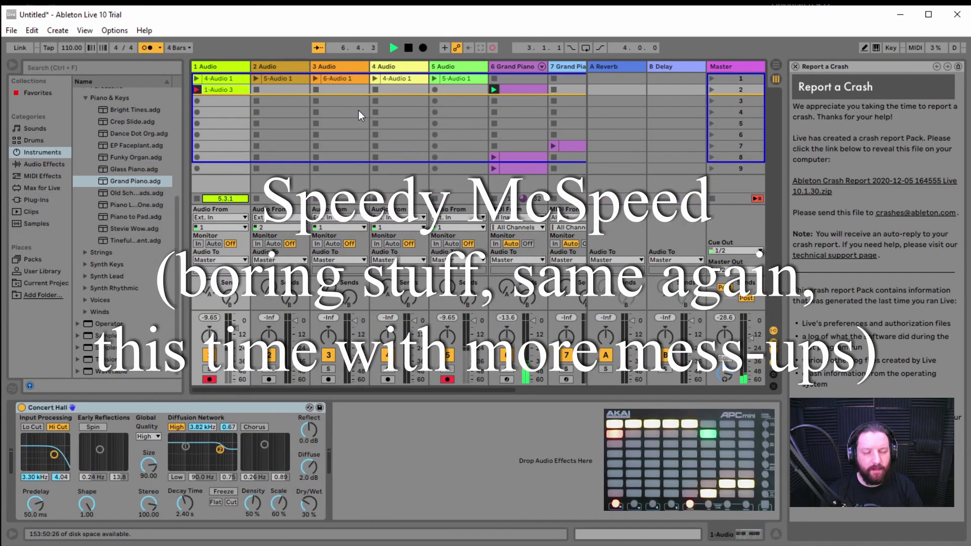
Record the single-note Grand Piano loops into the scene 2 slots of audio tracks 1, 2 and 3.
{"action": "double_click", "coordinate": [223, 90]}
{"action": "left_click", "coordinate": [409, 48]}
{"action": "double_click", "coordinate": [523, 90]}
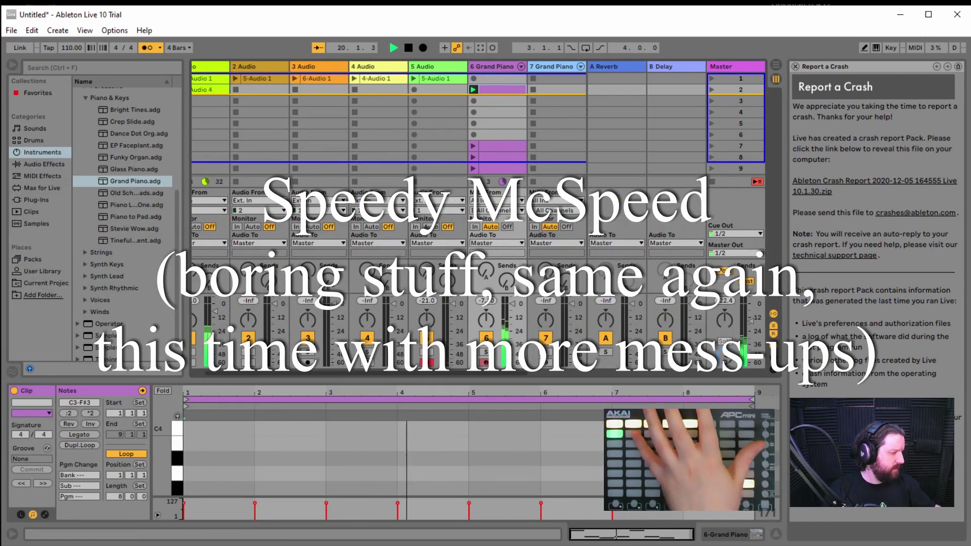
{"action": "left_click", "coordinate": [291, 92]}
{"action": "left_click", "coordinate": [409, 48]}
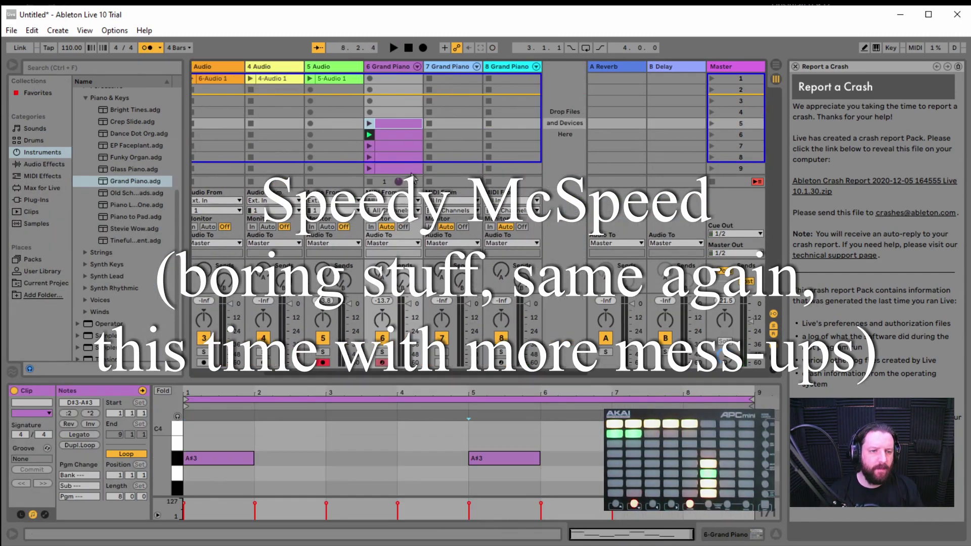
{"action": "double_click", "coordinate": [347, 93]}
{"action": "left_click", "coordinate": [408, 48]}
Move the Grand Piano clip from scene 2 to scene 3 and delete it, along with the extra Grand Piano tracks.
{"action": "left_click_drag", "start_coordinate": [523, 90], "coordinate": [522, 101]}
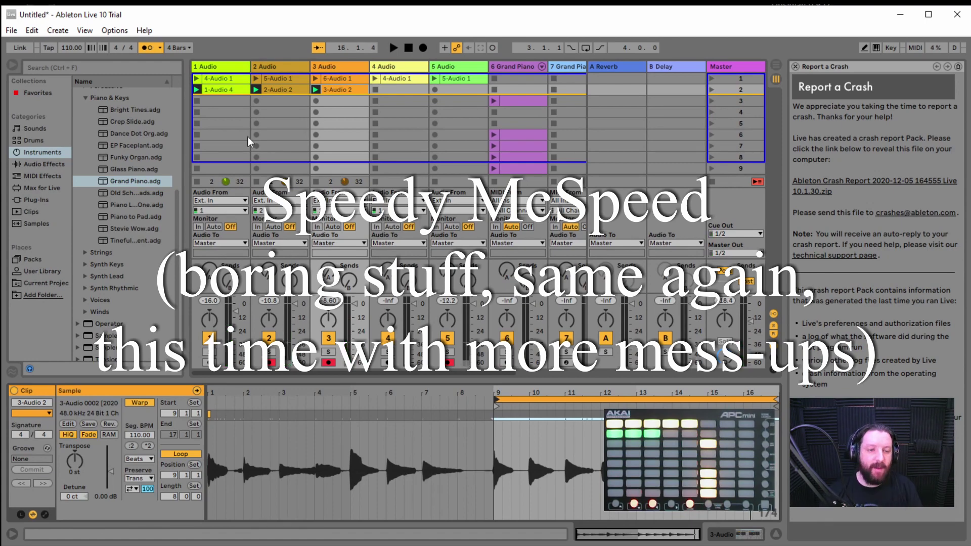
{"action": "left_click", "coordinate": [409, 48]}
{"action": "left_click", "coordinate": [522, 102]}
{"action": "key", "text": "Delete"}
{"action": "left_click", "coordinate": [567, 66]}
{"action": "key", "text": "Delete"}
Record new loops into the scene 2 slots of audio tracks 4 and 5, and stop playback.
{"action": "double_click", "coordinate": [389, 90]}
{"action": "left_click", "coordinate": [429, 89]}
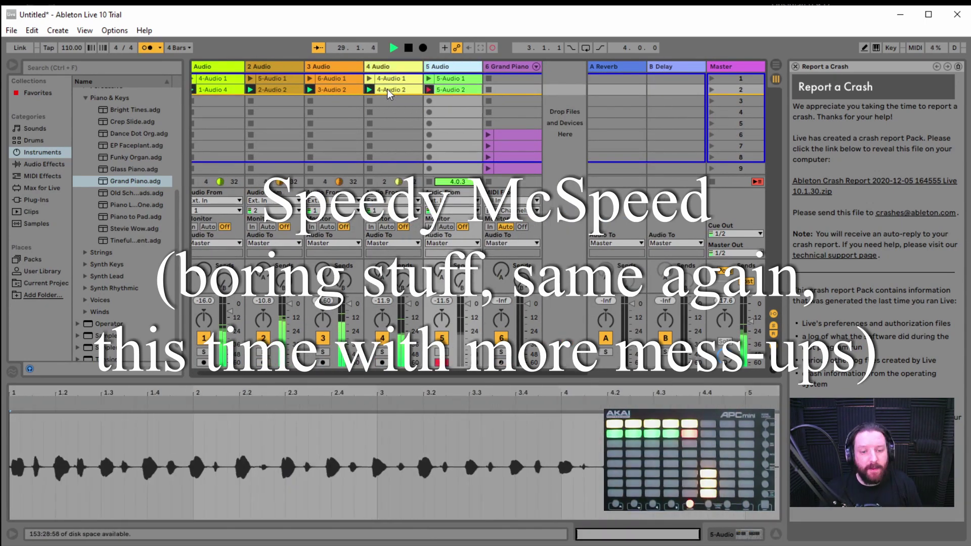
{"action": "left_click", "coordinate": [411, 46]}
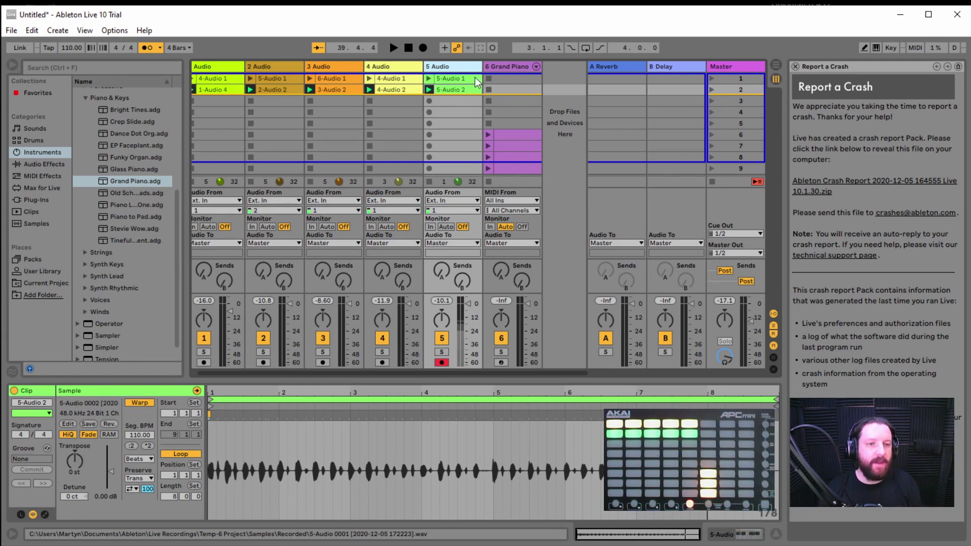
Delete the Grand Piano clips in scenes 6, 7 and 8.
{"action": "left_click", "coordinate": [217, 102]}
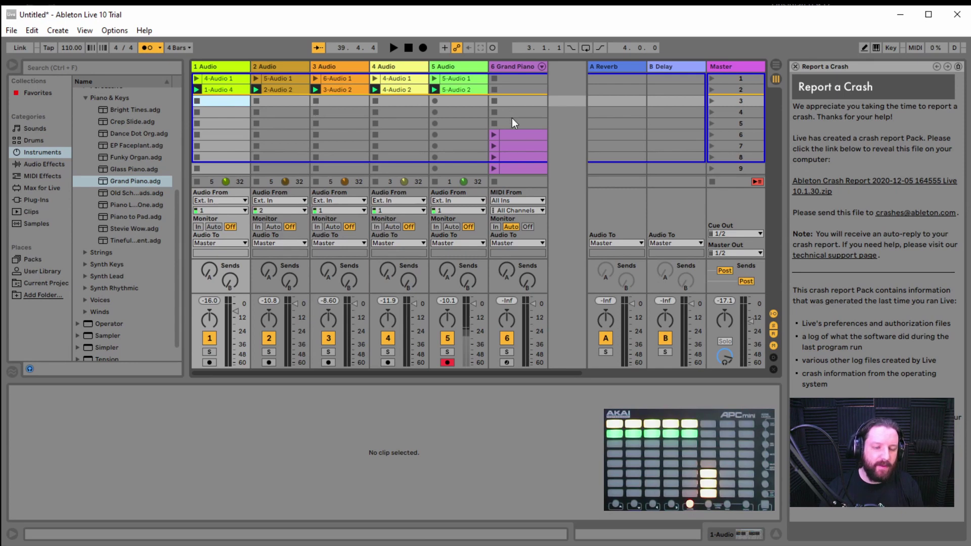
{"action": "left_click", "coordinate": [518, 156]}
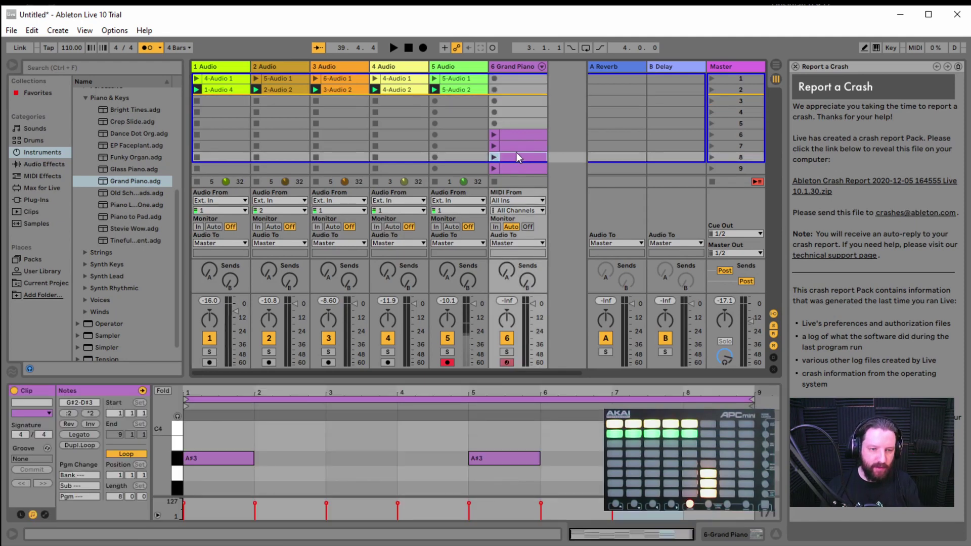
{"action": "left_click", "coordinate": [520, 130], "text": "shift"}
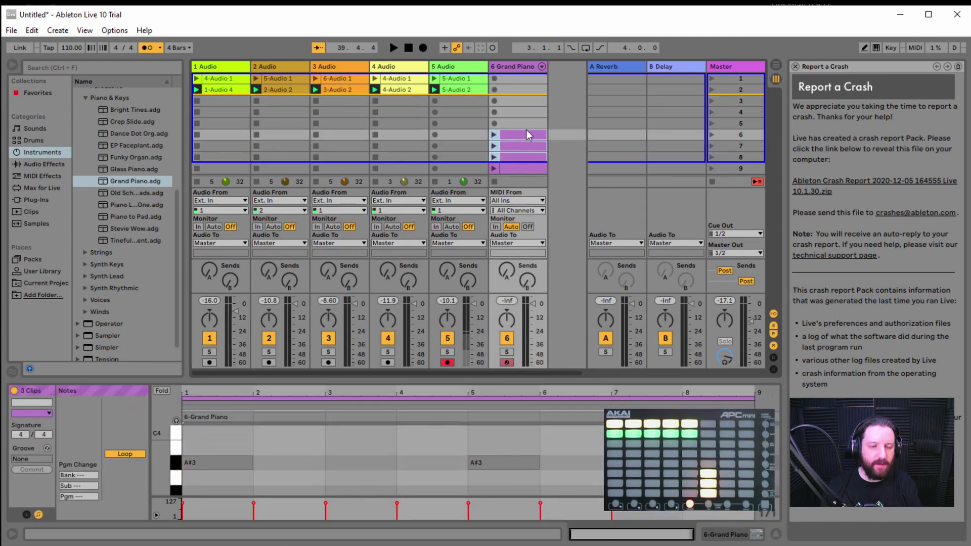
{"action": "left_click_drag", "start_coordinate": [526, 129], "coordinate": [507, 170]}
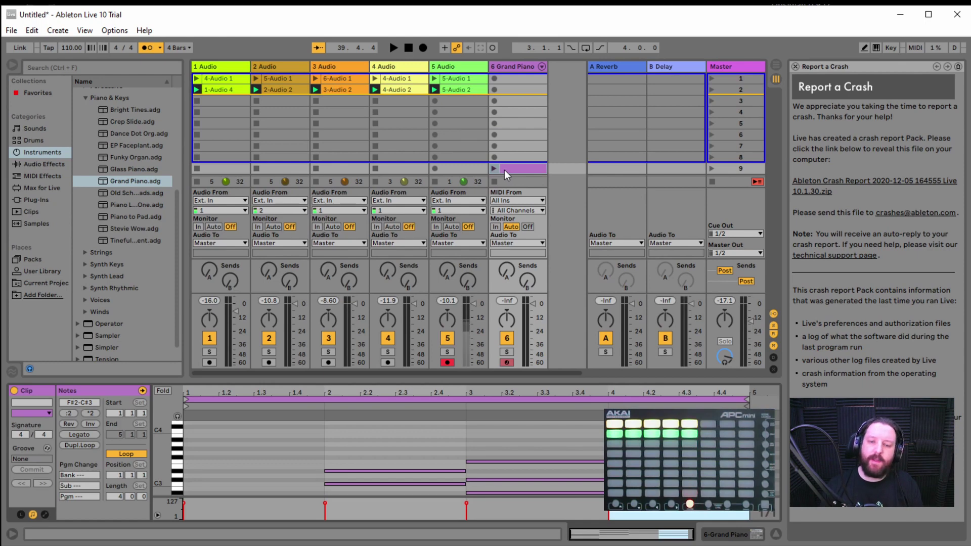
Copy the scene 9 Grand Piano chord clip to scene 8, and delete the chords after its first bar.
{"action": "scroll", "coordinate": [443, 436], "scroll_direction": "down", "scroll_amount": 3}
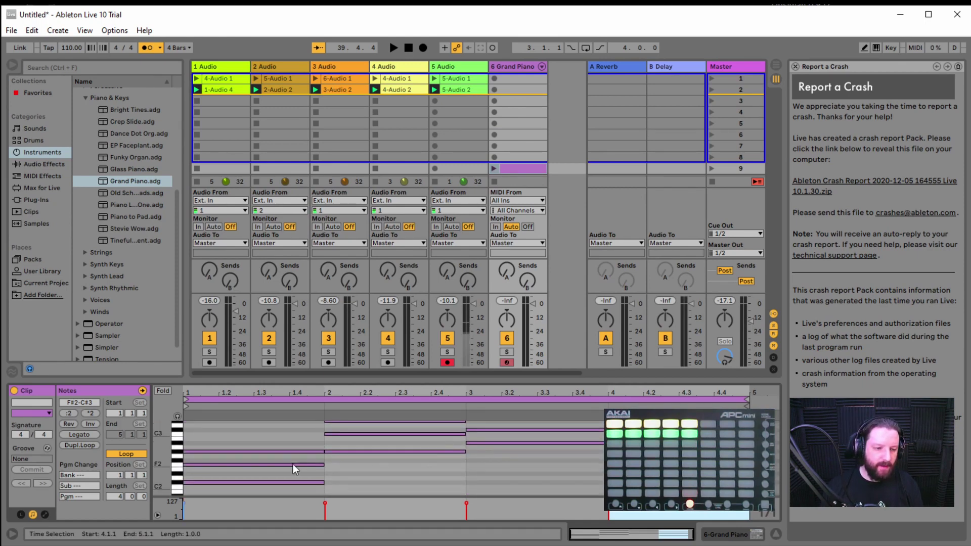
{"action": "left_click", "coordinate": [376, 480]}
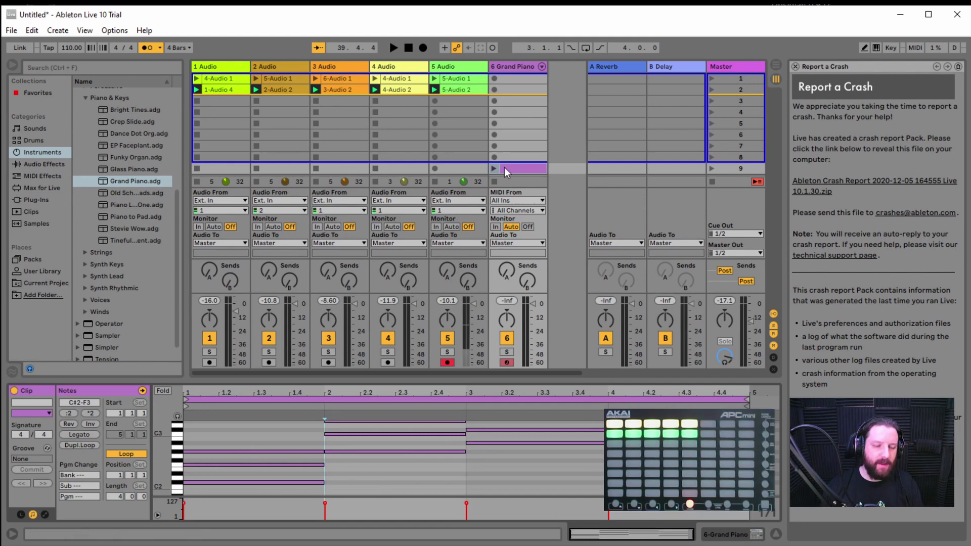
{"action": "left_click_drag", "start_coordinate": [504, 168], "coordinate": [513, 158]}
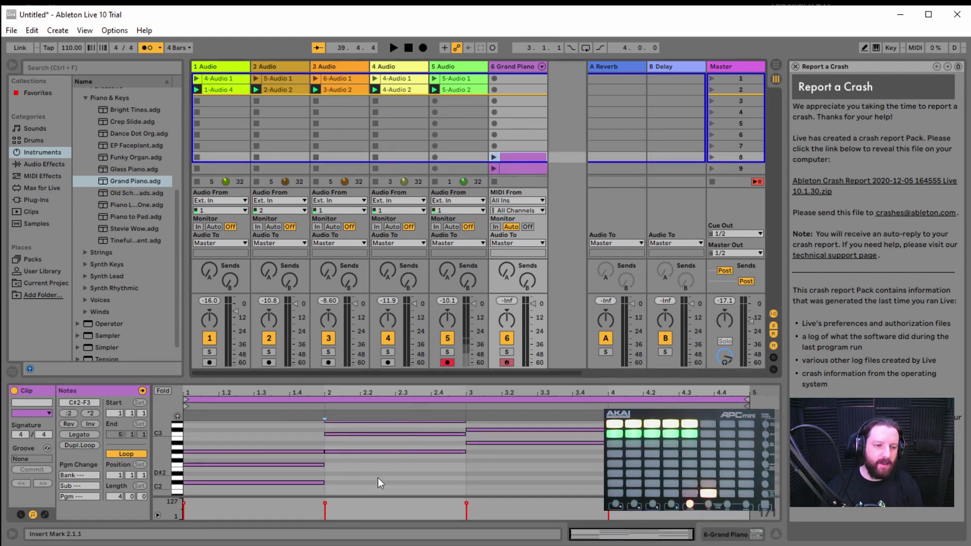
{"action": "left_click_drag", "start_coordinate": [378, 478], "coordinate": [652, 382]}
{"action": "key", "text": "Delete"}
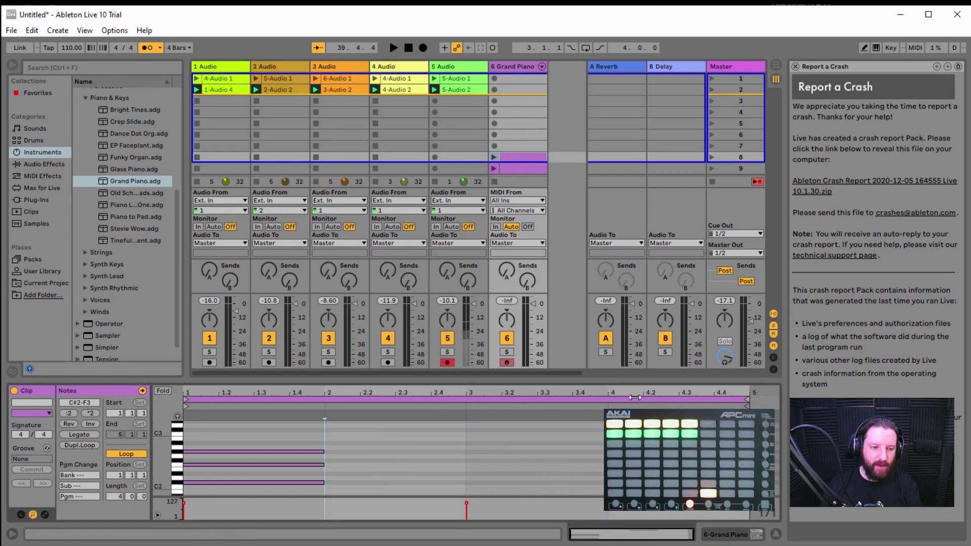
Extend the G#2, F2 and C#2 notes of the scene 8 Grand Piano clip to a length of two bars.
{"action": "left_click", "coordinate": [316, 451]}
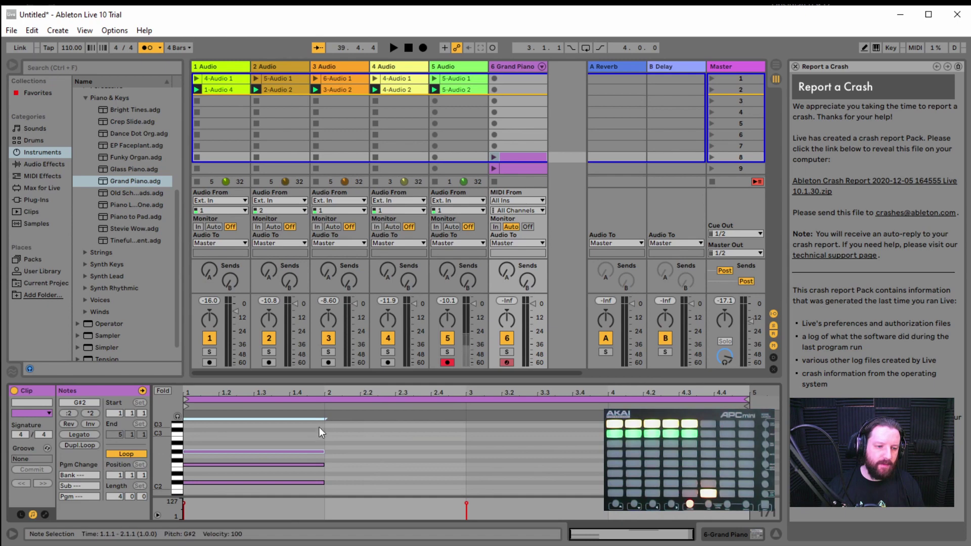
{"action": "left_click_drag", "start_coordinate": [324, 451], "coordinate": [452, 458]}
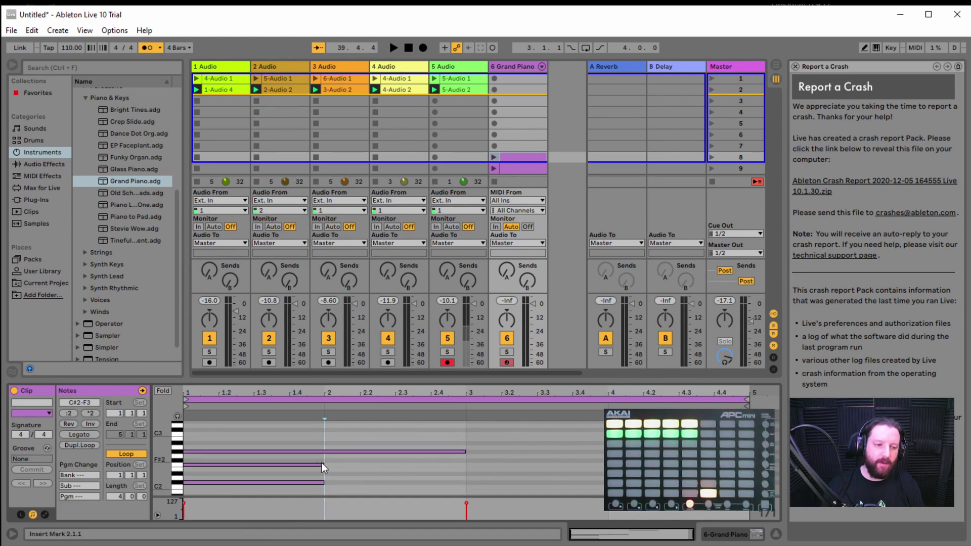
{"action": "left_click_drag", "start_coordinate": [322, 463], "coordinate": [456, 466]}
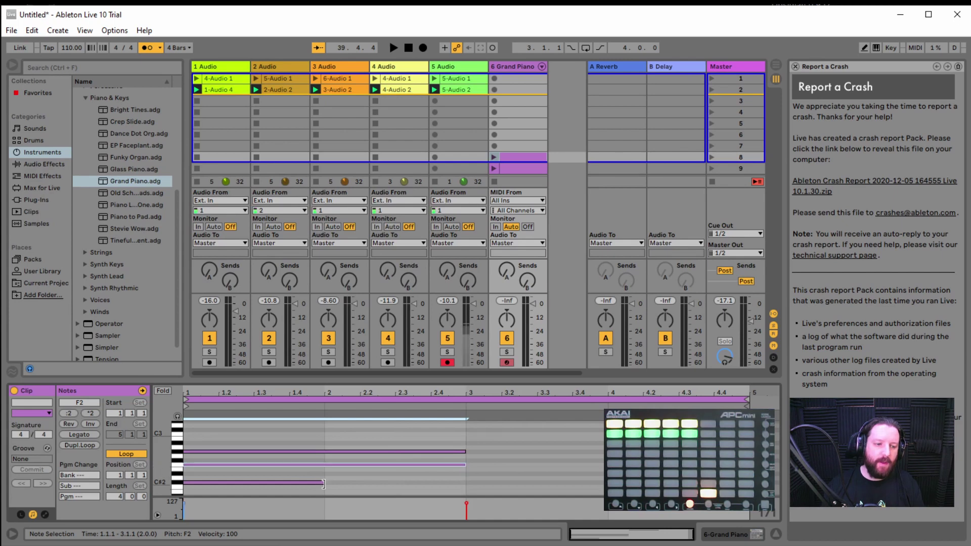
{"action": "left_click_drag", "start_coordinate": [322, 482], "coordinate": [457, 478]}
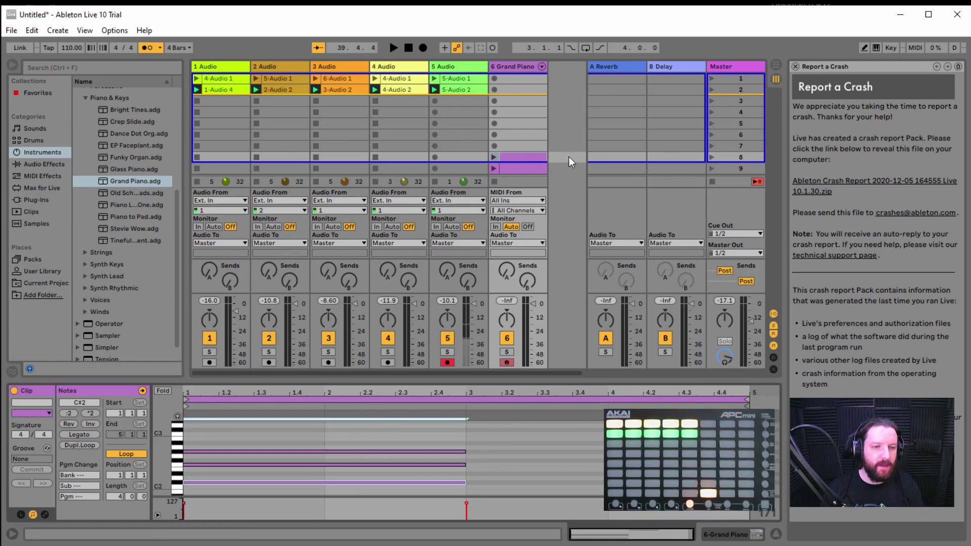
Copy the two-bar chord clip to scenes 5, 6 and 7, and remove F2 and G#2 from the scene 5 copy.
{"action": "left_click_drag", "start_coordinate": [522, 142], "coordinate": [523, 122]}
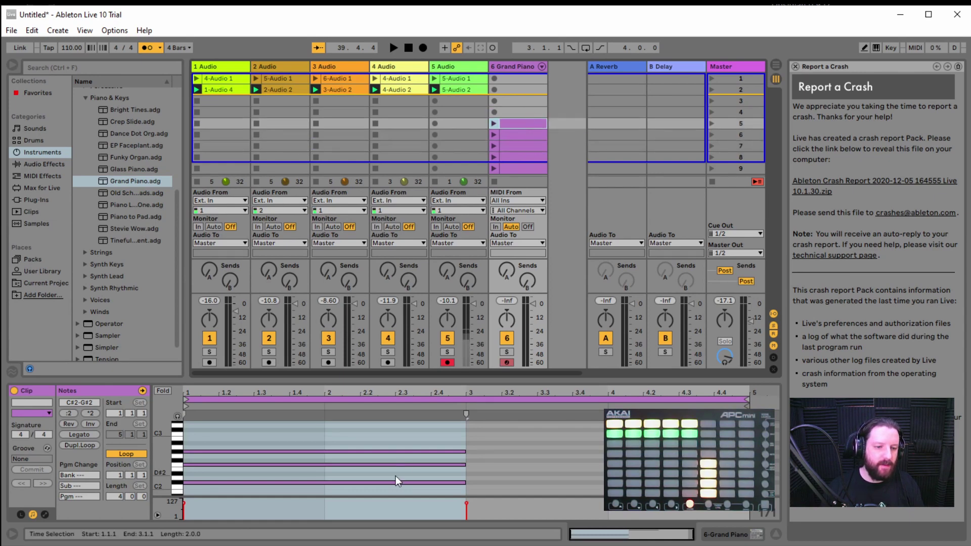
{"action": "left_click", "coordinate": [386, 464]}
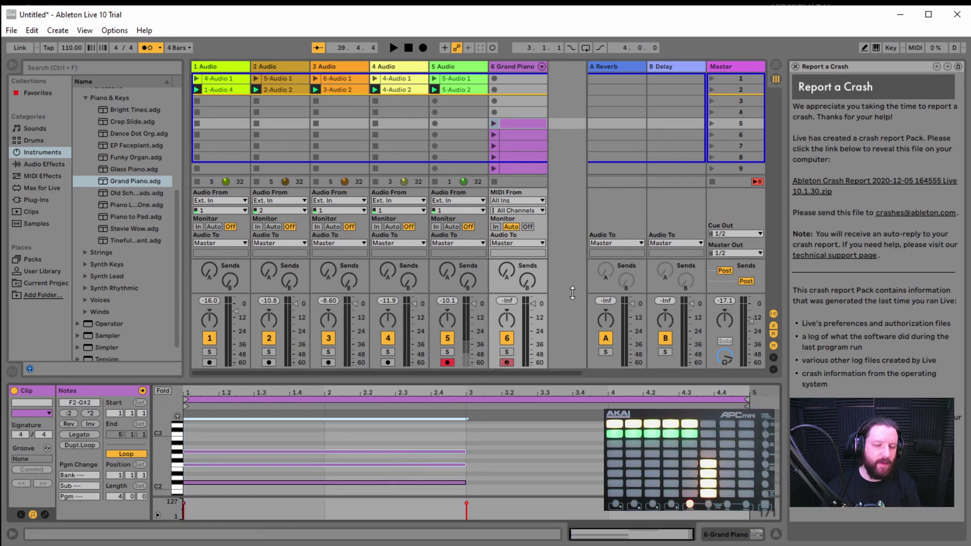
Delete the G#2 and C#2 notes from the scene 6 Grand Piano clip, keeping only F2.
{"action": "left_click", "coordinate": [530, 135]}
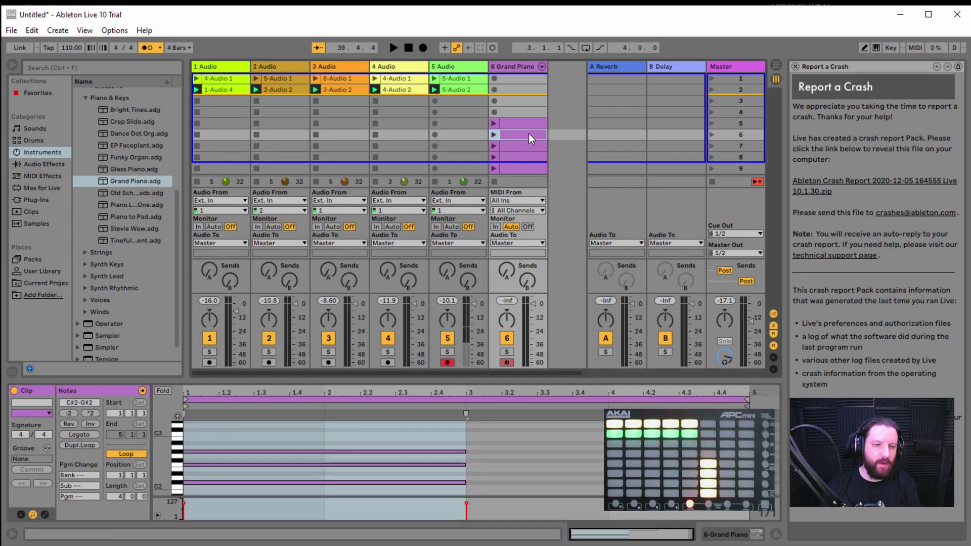
{"action": "left_click", "coordinate": [433, 465]}
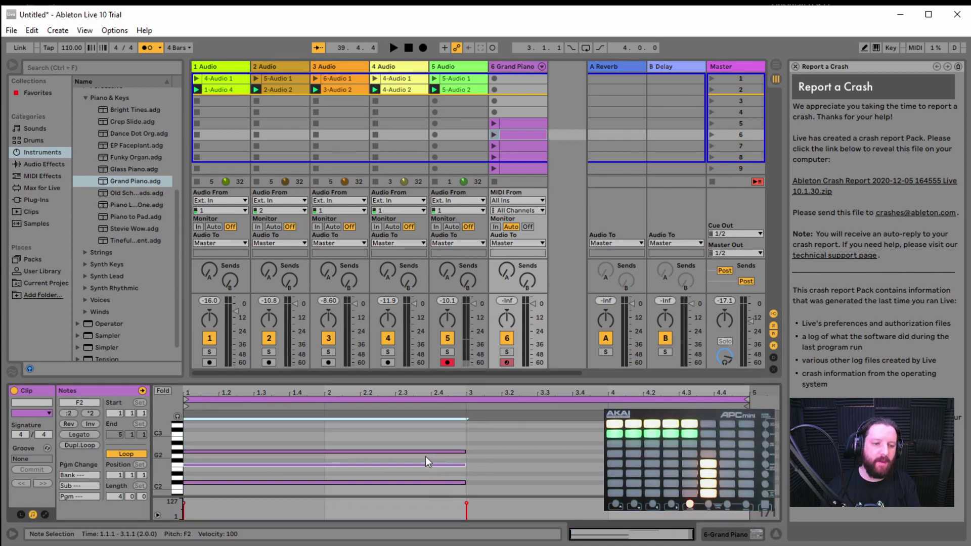
{"action": "left_click", "coordinate": [426, 452]}
{"action": "left_click", "coordinate": [426, 481]}
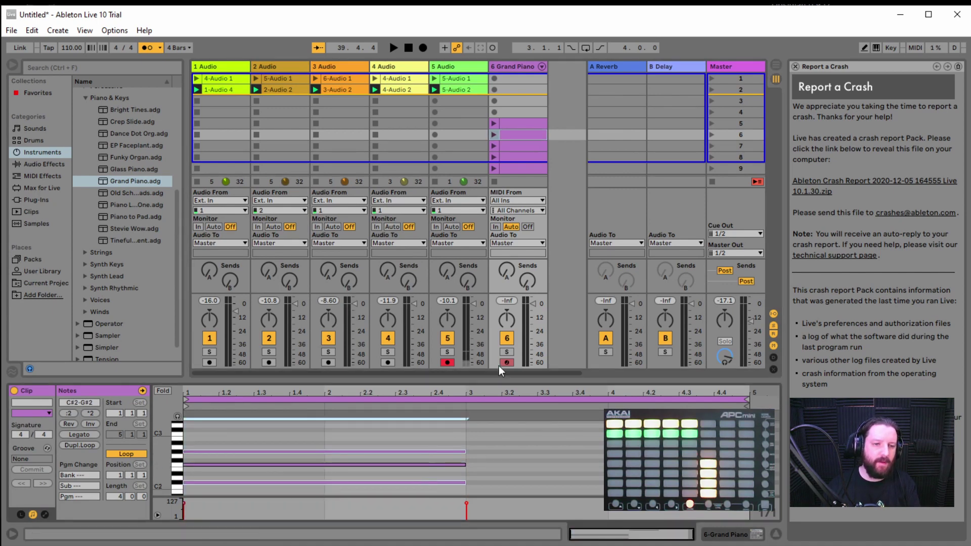
Try deleting the G#2 and F2 notes from the scene 7 Grand Piano clip, and undo the deletion.
{"action": "double_click", "coordinate": [512, 147]}
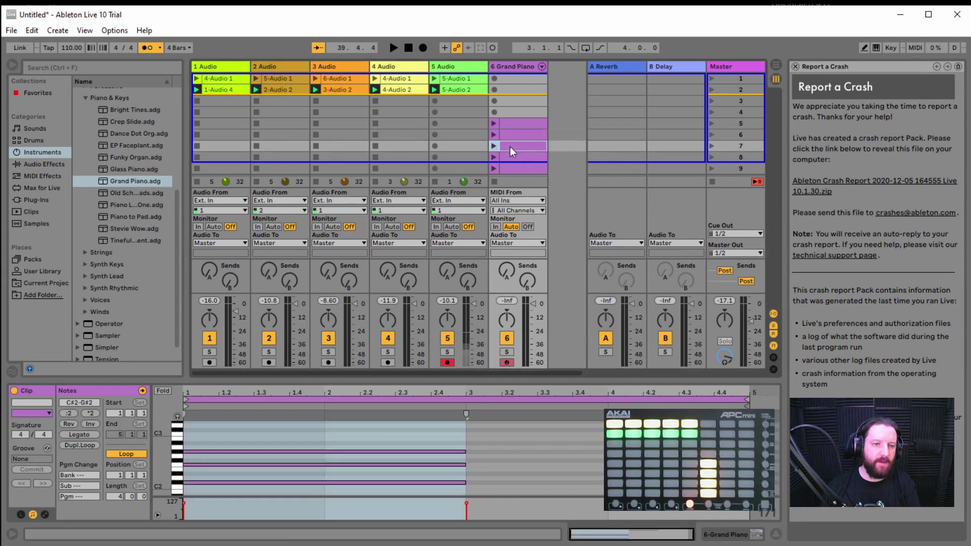
{"action": "left_click", "coordinate": [418, 452]}
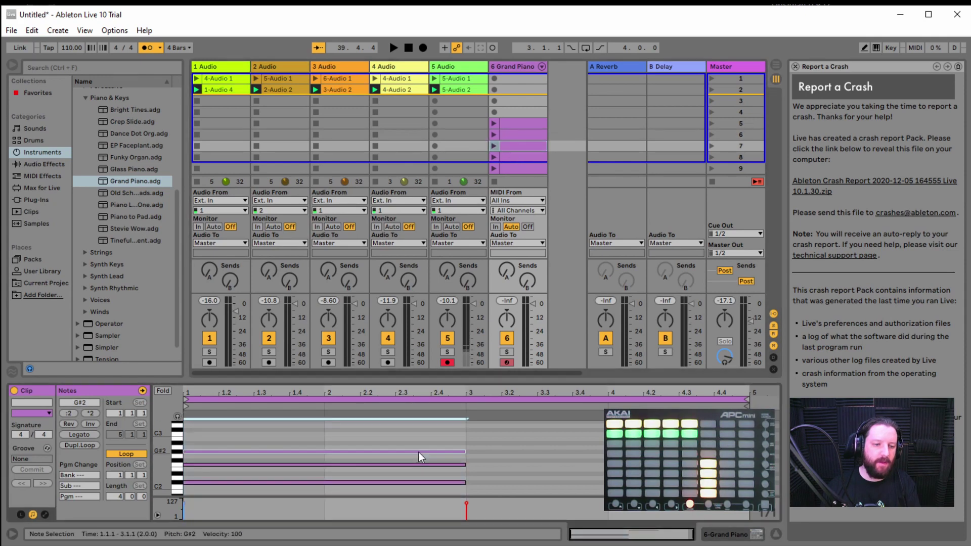
{"action": "left_click", "coordinate": [414, 465], "text": "shift"}
{"action": "key", "text": "Delete"}
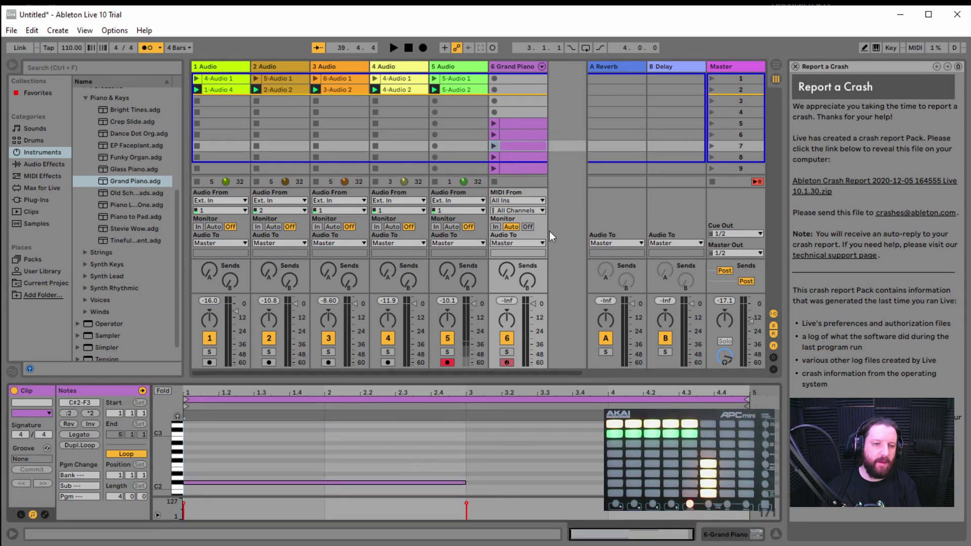
{"action": "left_click", "coordinate": [522, 133]}
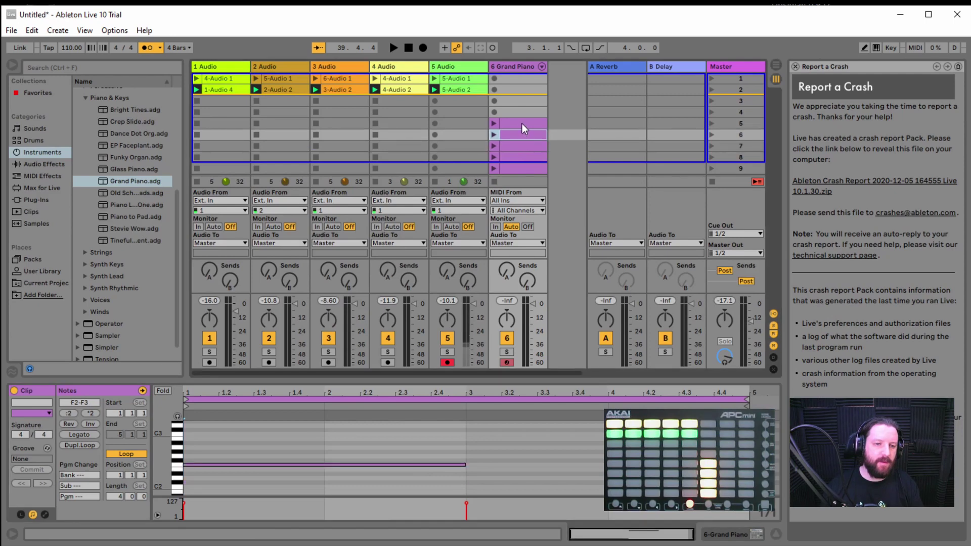
{"action": "left_click", "coordinate": [521, 121]}
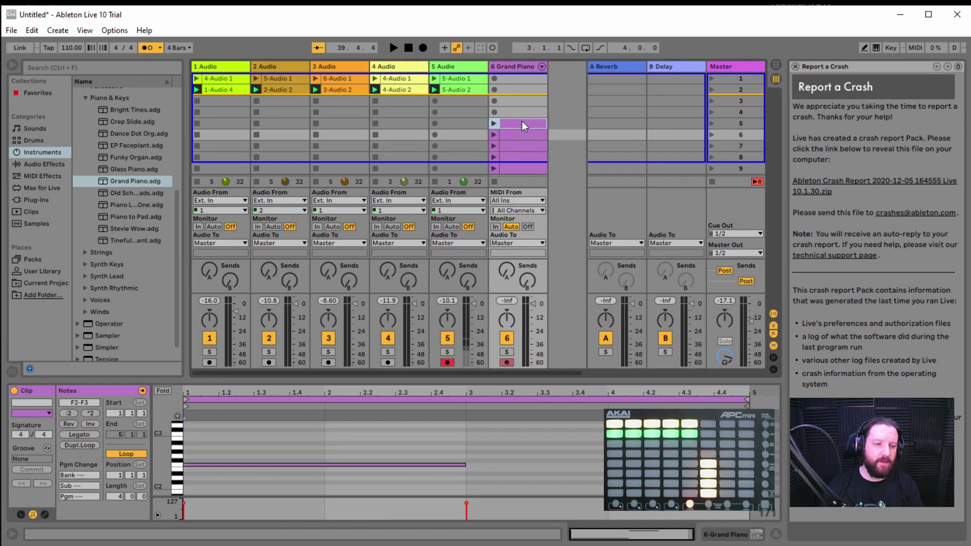
{"action": "left_click", "coordinate": [522, 148]}
{"action": "key", "text": "ctrl+z"}
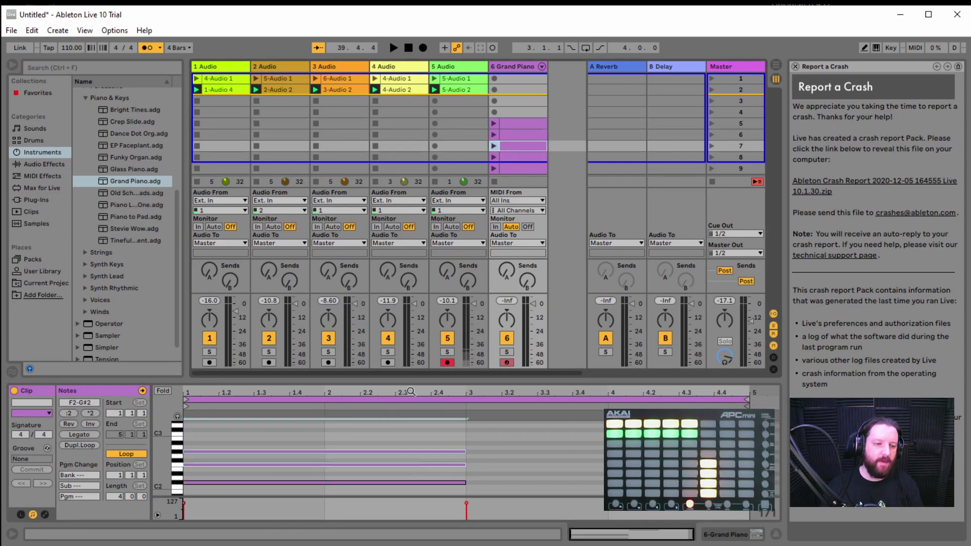
Delete the F2 and C#2 notes from the scene 7 Grand Piano clip, keeping only G#2.
{"action": "left_click", "coordinate": [402, 464]}
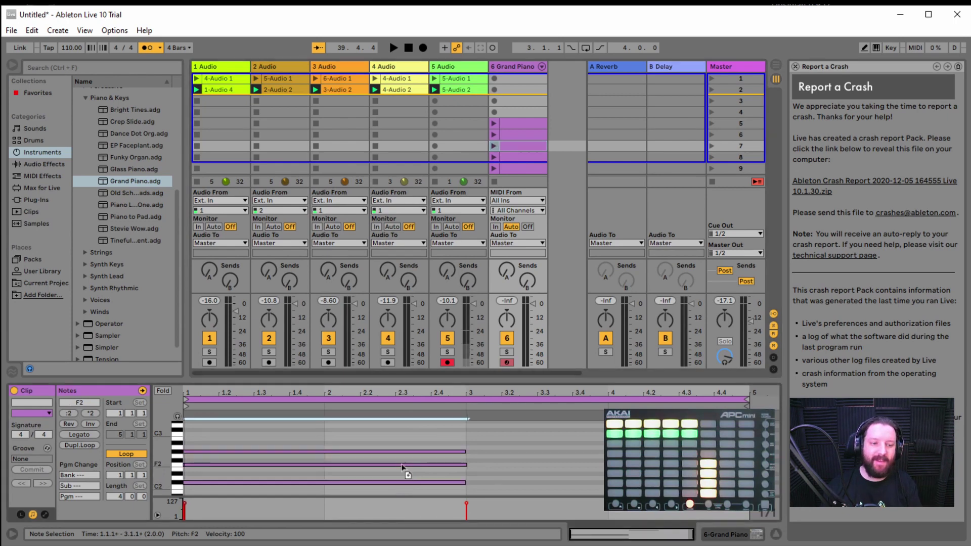
{"action": "key", "text": "Delete"}
{"action": "double_click", "coordinate": [405, 481]}
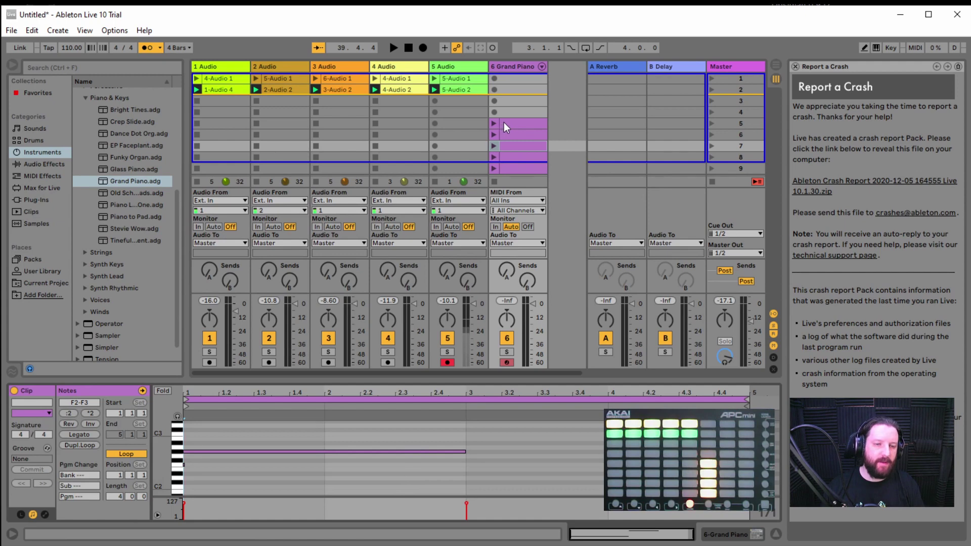
Record the single-note Grand Piano clips from scenes 5 and 6 into the scene 3 slots of audio tracks 1 and 2.
{"action": "left_click", "coordinate": [214, 105]}
{"action": "left_click", "coordinate": [280, 106]}
{"action": "left_click", "coordinate": [335, 102]}
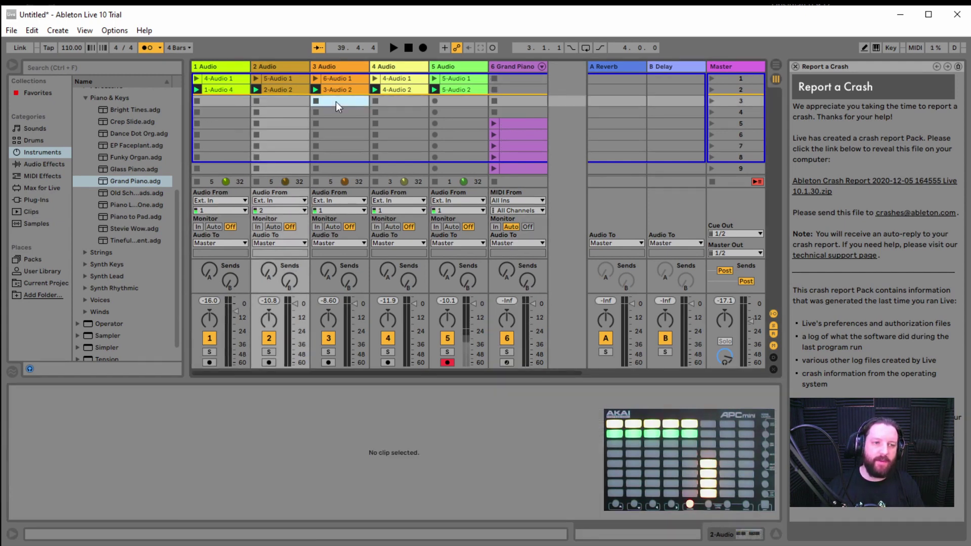
{"action": "left_click", "coordinate": [525, 123]}
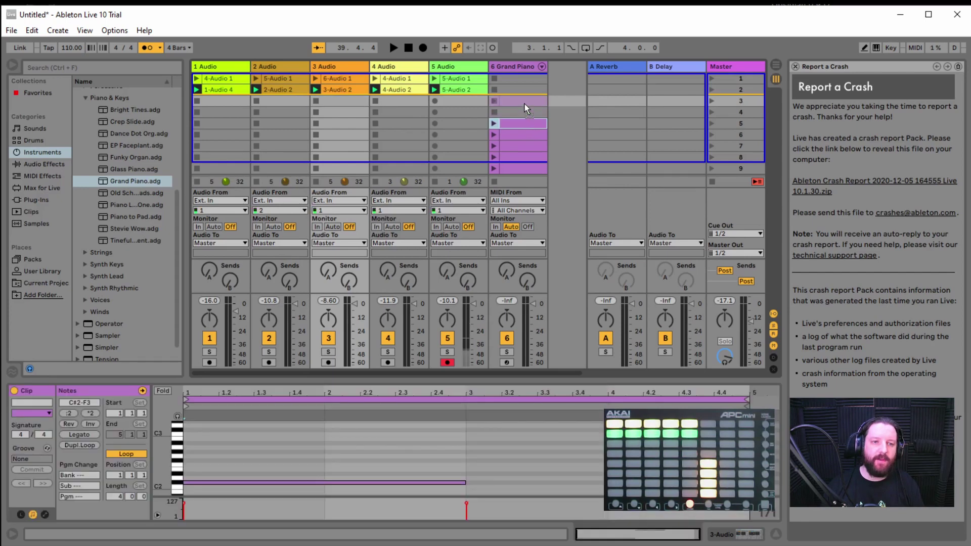
{"action": "left_click_drag", "start_coordinate": [523, 104], "coordinate": [524, 104]}
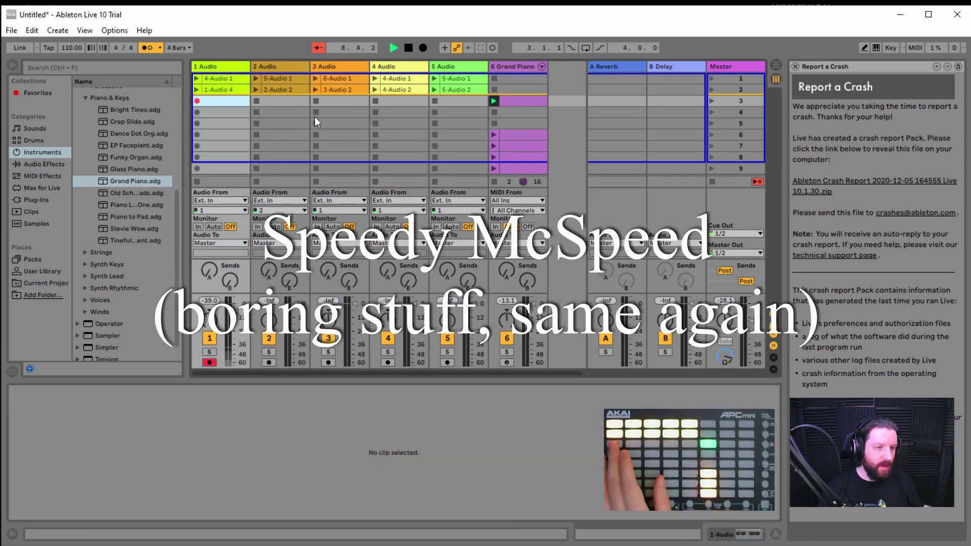
{"action": "left_click", "coordinate": [493, 135]}
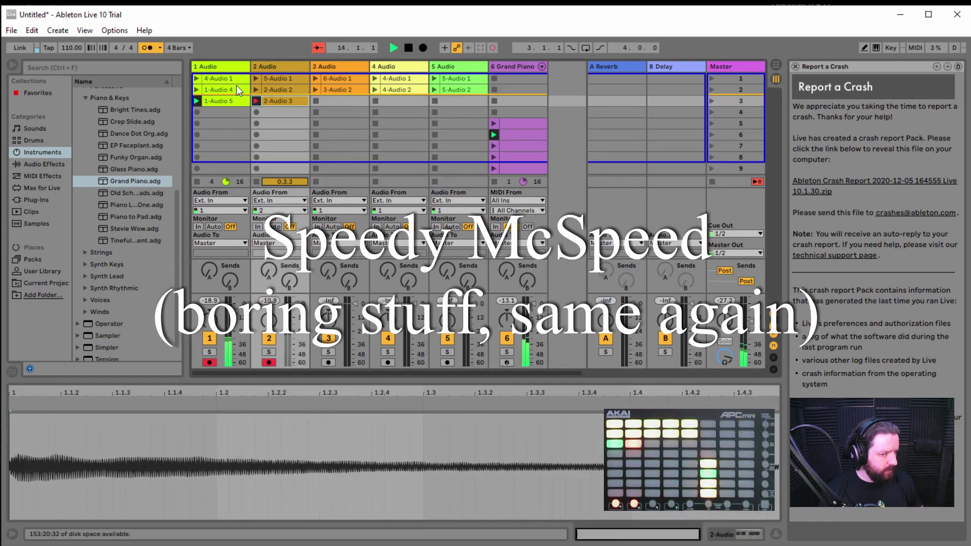
Delete the Grand Piano clips in scenes 5 and 6.
{"action": "left_click", "coordinate": [511, 123]}
{"action": "key", "text": "Delete"}
{"action": "left_click", "coordinate": [511, 135]}
{"action": "key", "text": "Delete"}
Move the scene 7 Grand Piano clip to scene 3 and launch it, deleting its stray F3 note.
{"action": "left_click", "coordinate": [511, 146]}
{"action": "left_click_drag", "start_coordinate": [511, 146], "coordinate": [511, 101]}
{"action": "left_click", "coordinate": [494, 101]}
{"action": "left_click", "coordinate": [504, 449]}
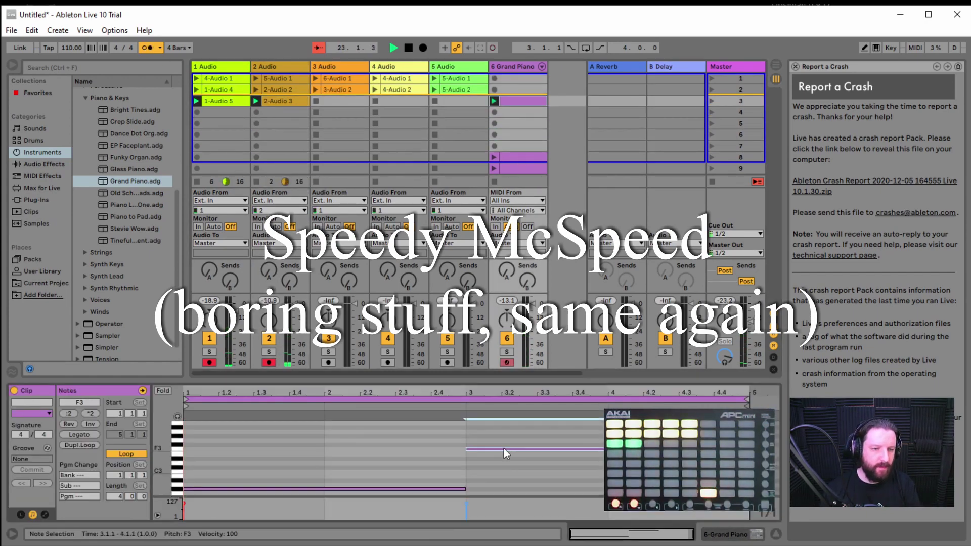
{"action": "key", "text": "Delete"}
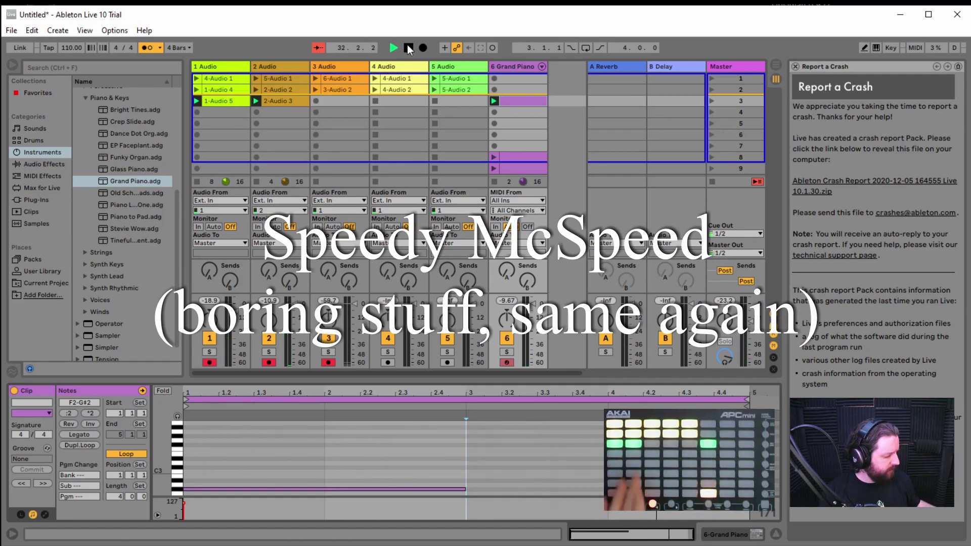
Delete the scene 3 Grand Piano clip and stop playback once the scene 3 loop on audio track 3 is recorded.
{"action": "left_click", "coordinate": [511, 101]}
{"action": "key", "text": "Delete"}
{"action": "left_click", "coordinate": [408, 48]}
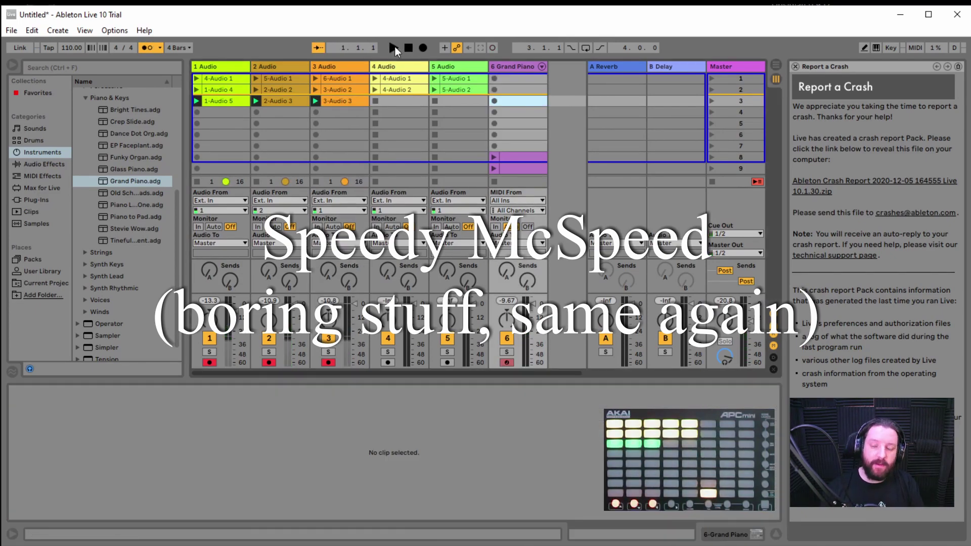
Turn off looping for the scene 3 clips on audio tracks 1, 2 and 3.
{"action": "left_click", "coordinate": [224, 101]}
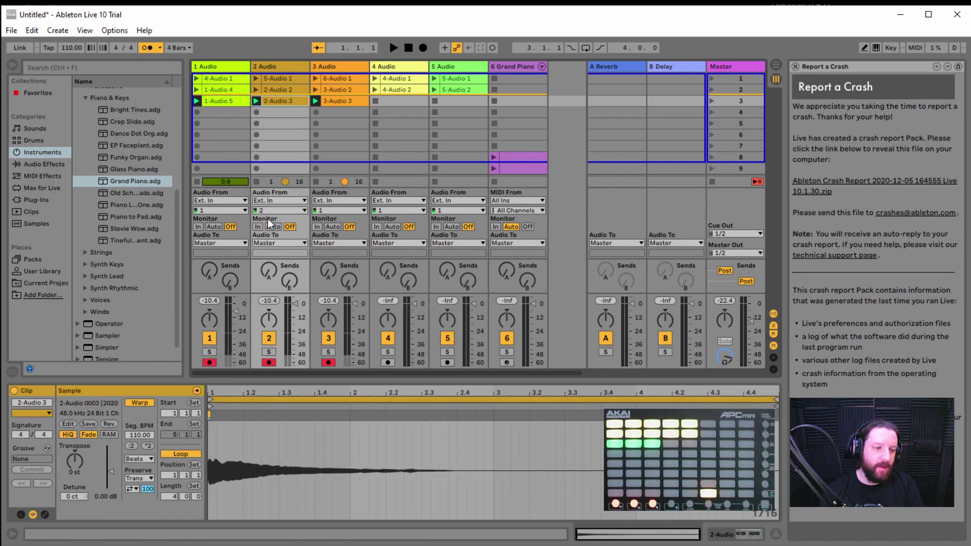
{"action": "left_click", "coordinate": [184, 454]}
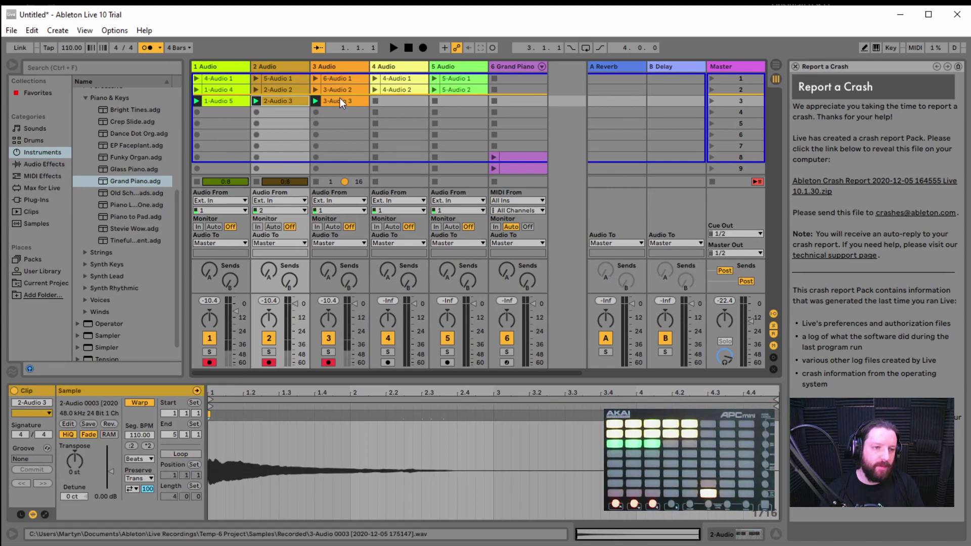
{"action": "left_click", "coordinate": [339, 100]}
{"action": "left_click", "coordinate": [183, 454]}
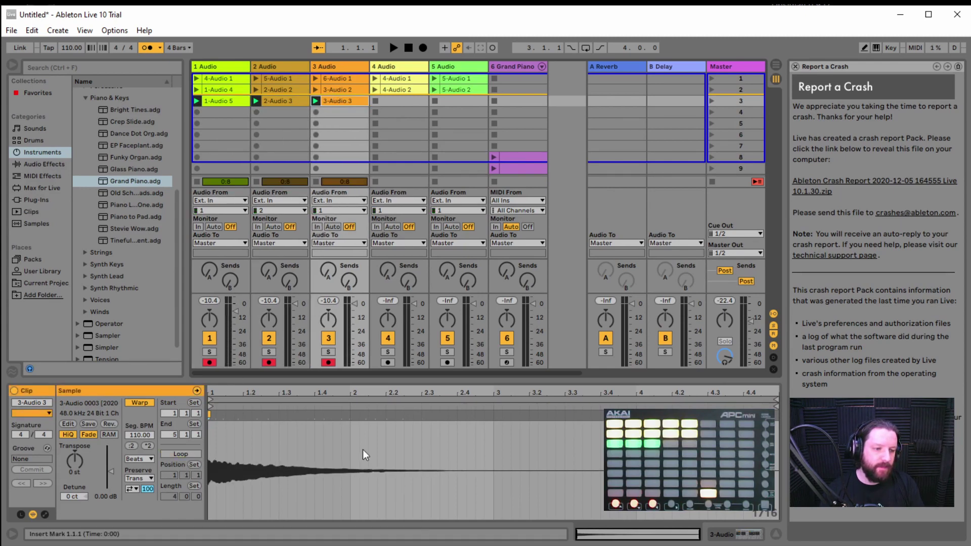
{"action": "left_click", "coordinate": [474, 106]}
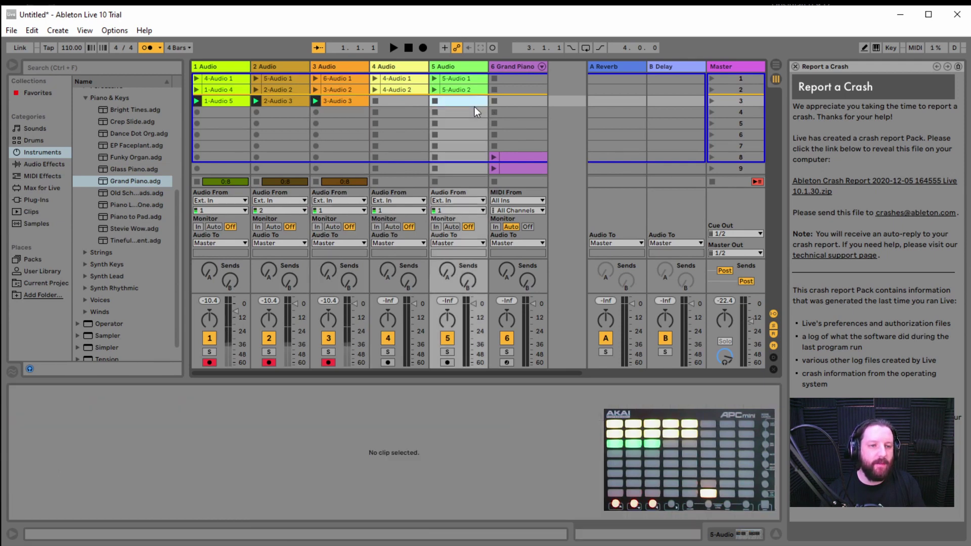
{"action": "left_click", "coordinate": [219, 80]}
{"action": "left_click", "coordinate": [223, 94], "text": "shift"}
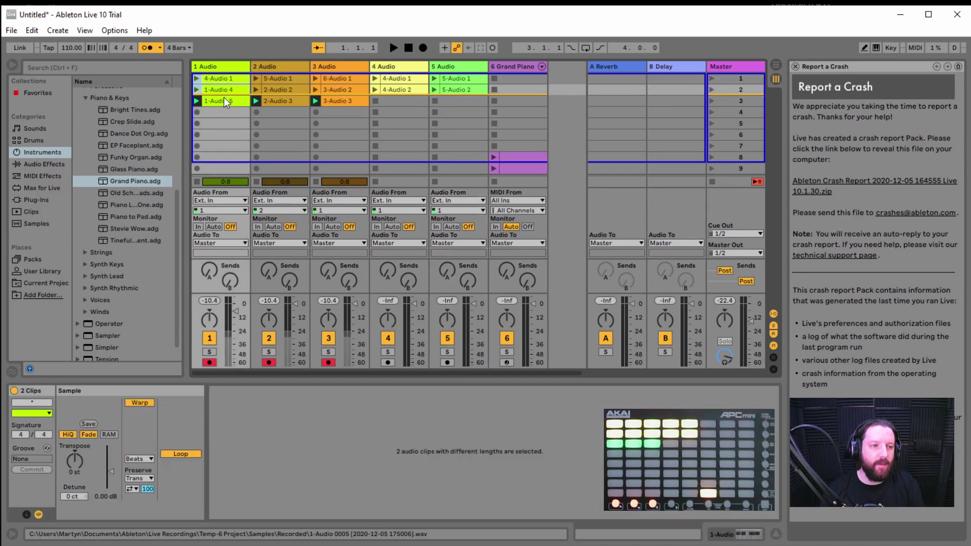
{"action": "left_click", "coordinate": [267, 85], "text": "shift"}
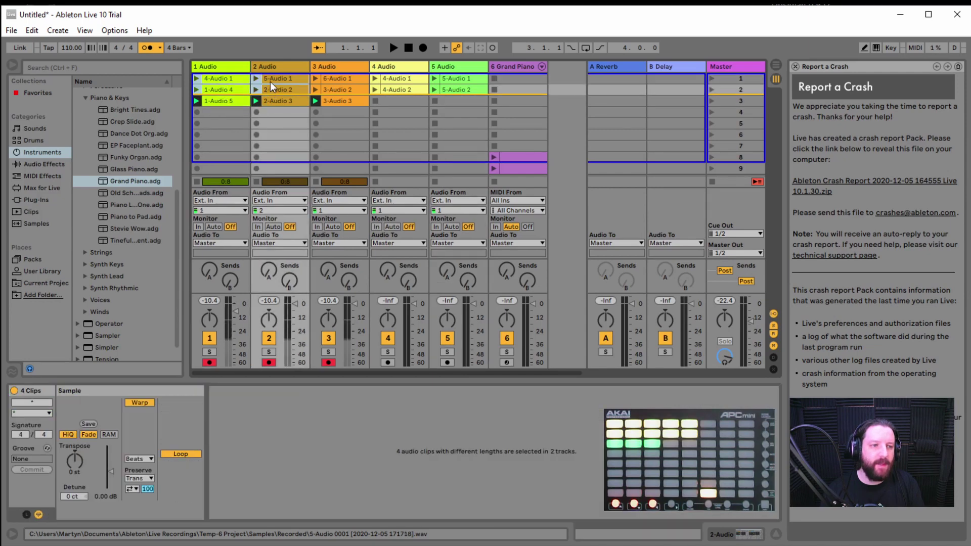
{"action": "left_click", "coordinate": [286, 98], "text": "shift"}
{"action": "left_click", "coordinate": [344, 89], "text": "shift"}
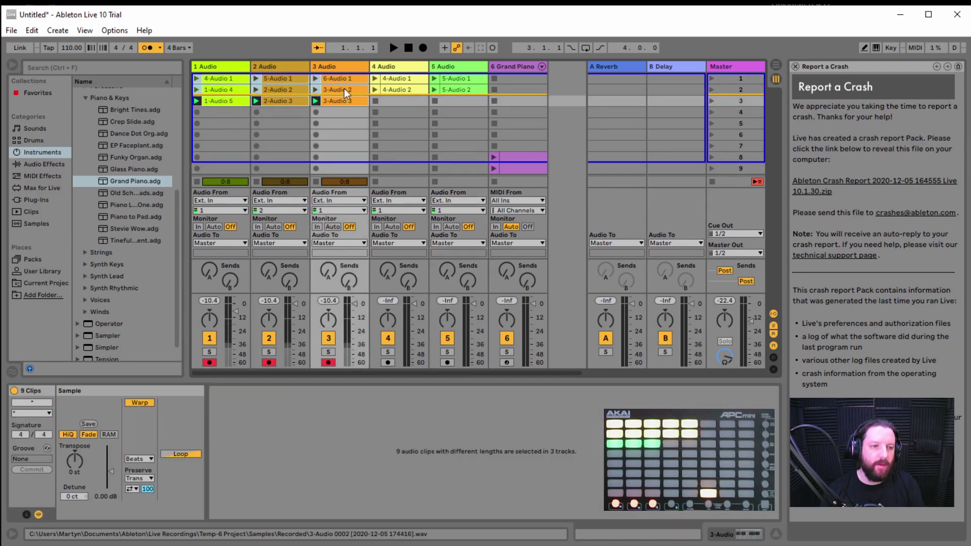
{"action": "left_click", "coordinate": [414, 88], "text": "shift"}
{"action": "left_click", "coordinate": [454, 89], "text": "shift"}
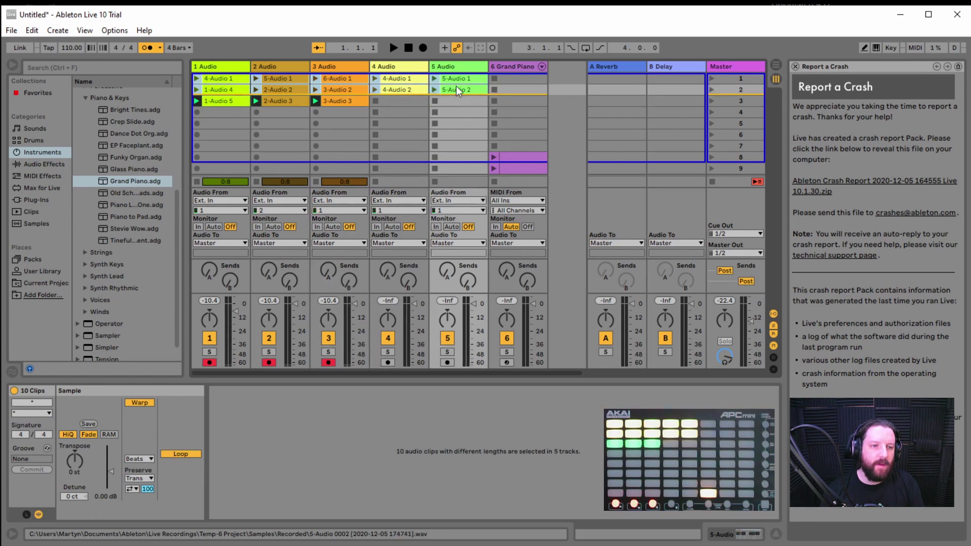
{"action": "left_click_drag", "start_coordinate": [214, 82], "coordinate": [214, 88]}
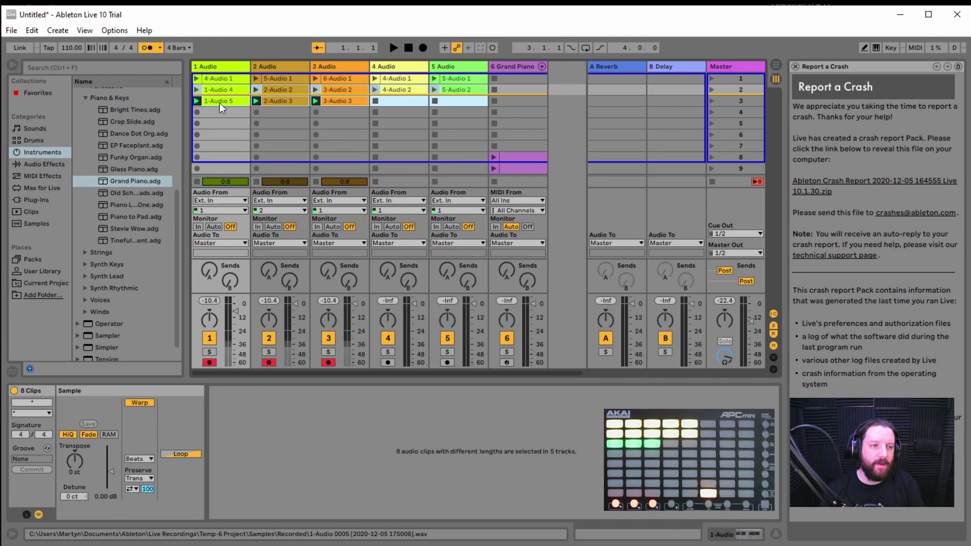
Move the scene 3 clips on audio tracks 1, 2 and 3 down to scene 4.
{"action": "left_click", "coordinate": [219, 102]}
{"action": "left_click", "coordinate": [332, 101], "text": "shift"}
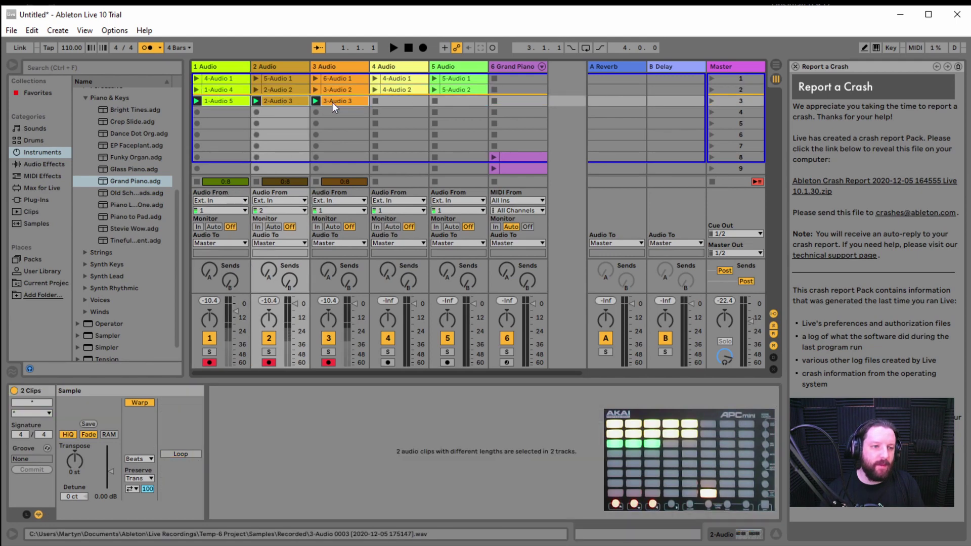
{"action": "left_click_drag", "start_coordinate": [226, 112], "coordinate": [226, 112]}
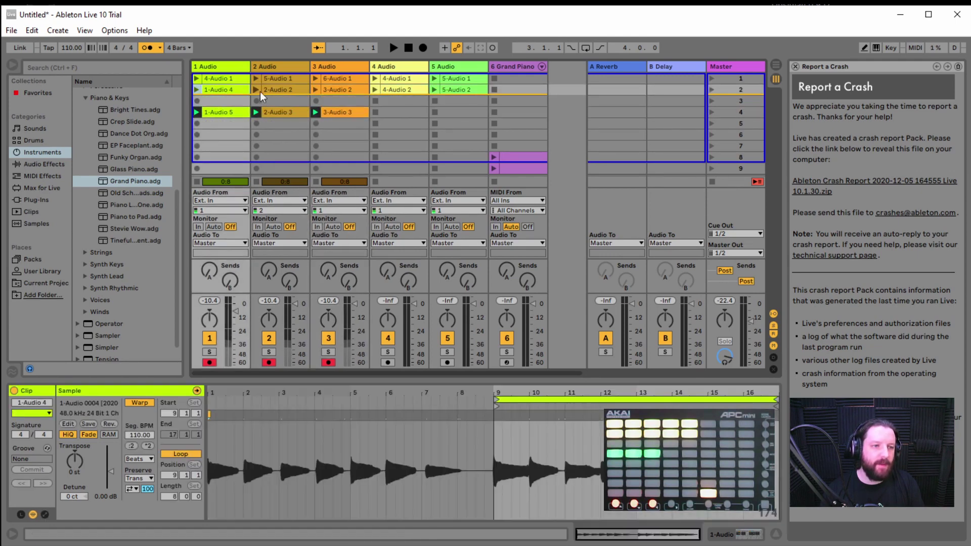
Move the scene 2 clips on all five audio tracks down to scene 3.
{"action": "left_click", "coordinate": [394, 91], "text": "ctrl"}
{"action": "left_click", "coordinate": [451, 90], "text": "ctrl"}
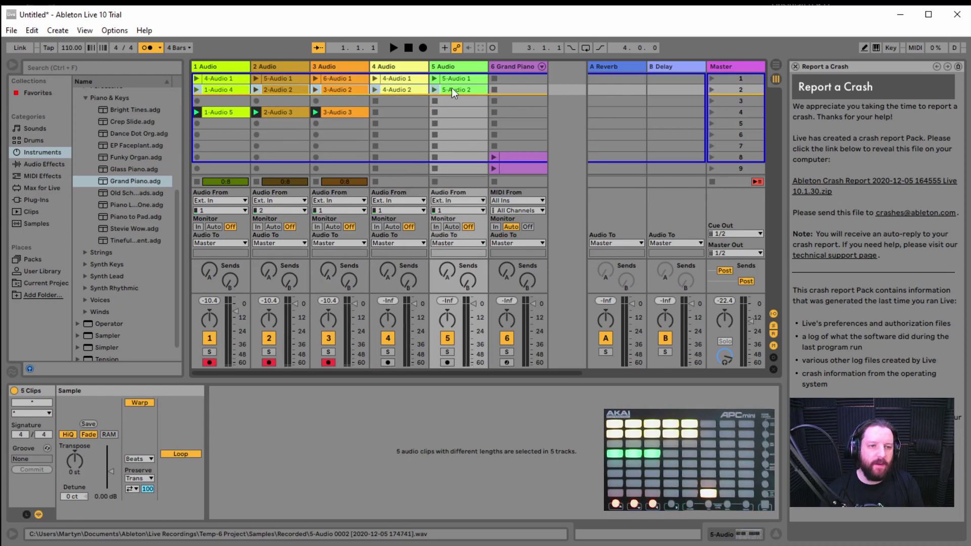
{"action": "left_click_drag", "start_coordinate": [268, 93], "coordinate": [232, 101]}
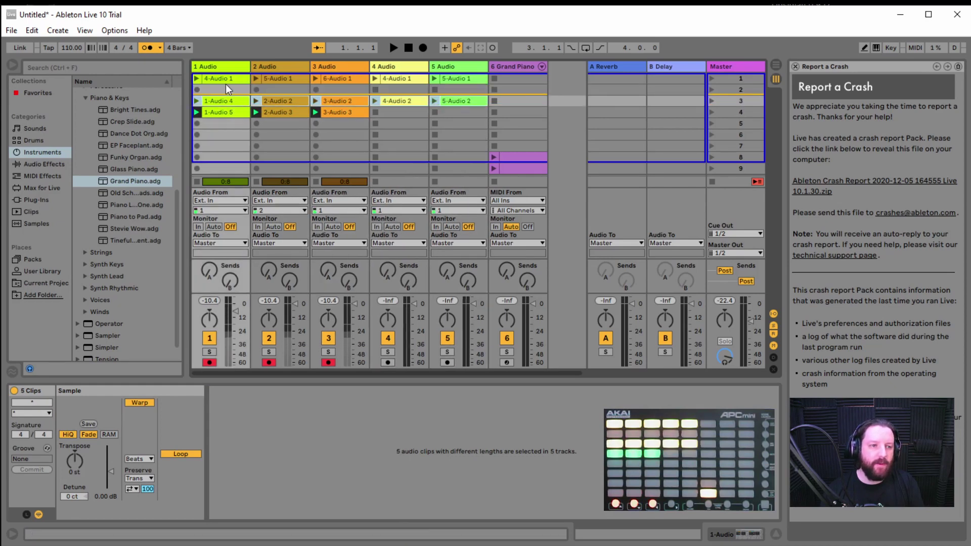
Move the scene 1 clips on all five audio tracks down to scene 2.
{"action": "left_click", "coordinate": [226, 78]}
{"action": "left_click", "coordinate": [284, 78], "text": "ctrl"}
{"action": "left_click", "coordinate": [341, 79], "text": "ctrl"}
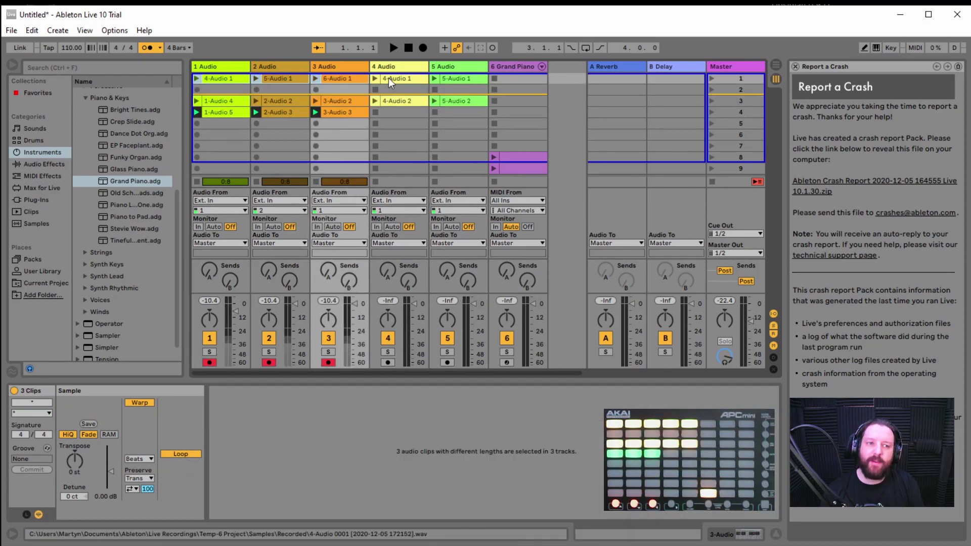
{"action": "left_click", "coordinate": [388, 78], "text": "ctrl"}
{"action": "left_click", "coordinate": [457, 81], "text": "ctrl"}
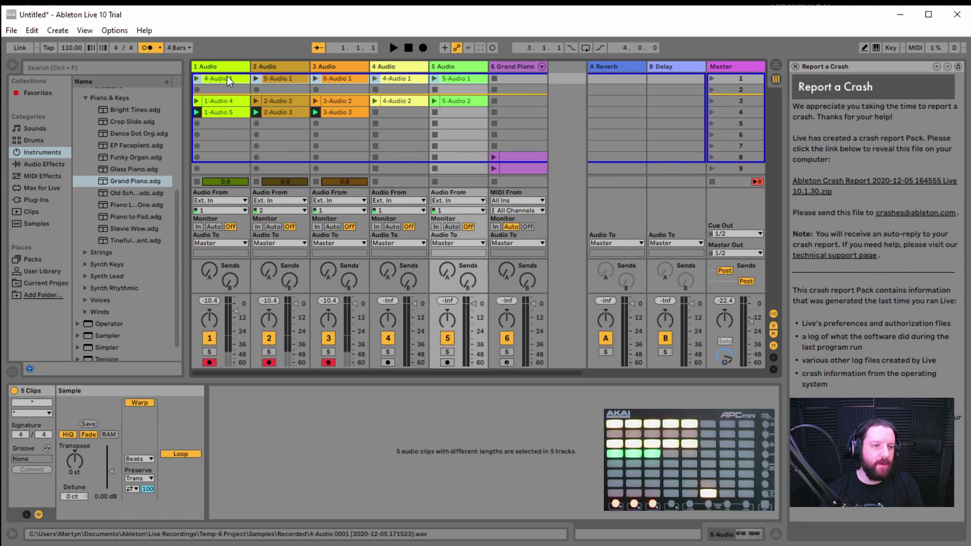
{"action": "left_click_drag", "start_coordinate": [226, 78], "coordinate": [221, 88]}
Copy the scene 2 clips on audio tracks 1, 2 and 3 into the empty scene 1 slots.
{"action": "left_click", "coordinate": [227, 91]}
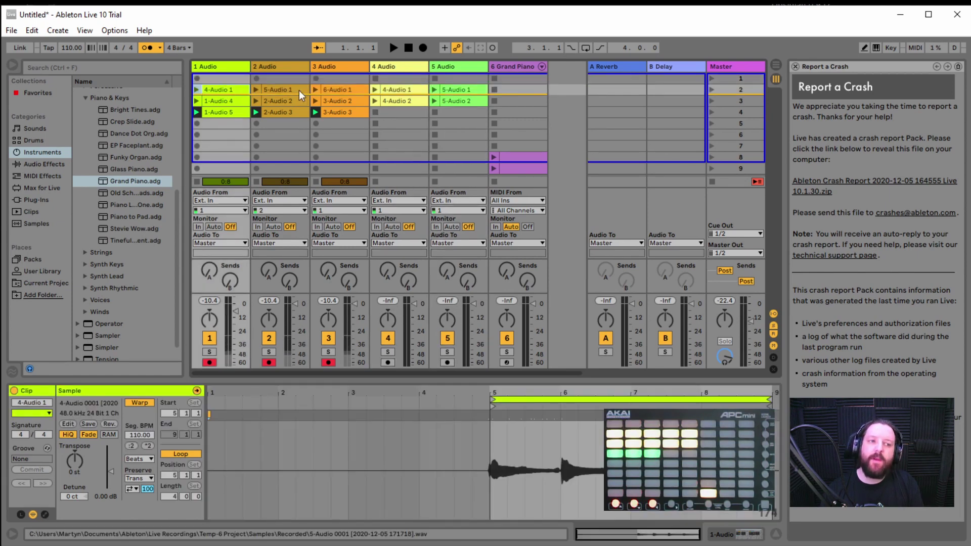
{"action": "left_click", "coordinate": [281, 89], "text": "ctrl"}
{"action": "left_click", "coordinate": [340, 90], "text": "ctrl"}
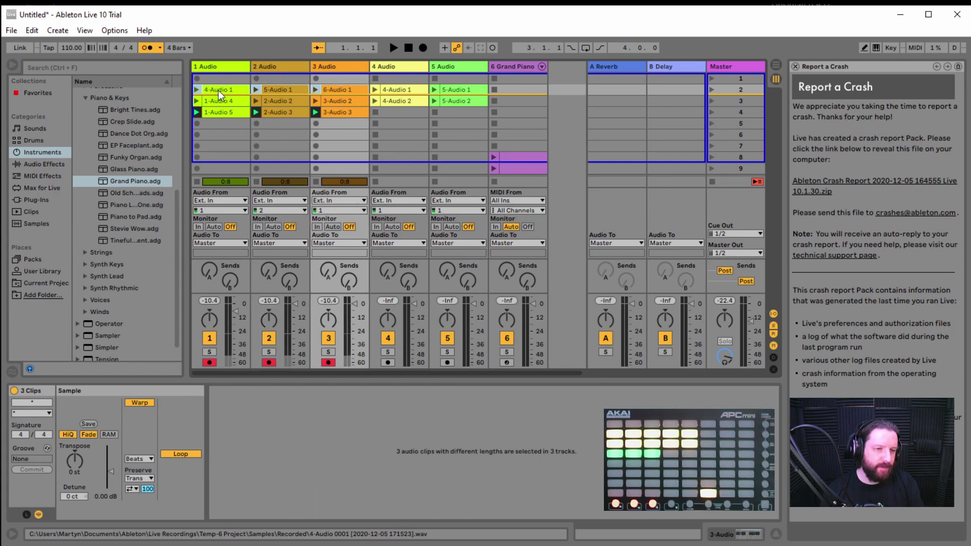
{"action": "left_click_drag", "start_coordinate": [219, 90], "coordinate": [219, 83]}
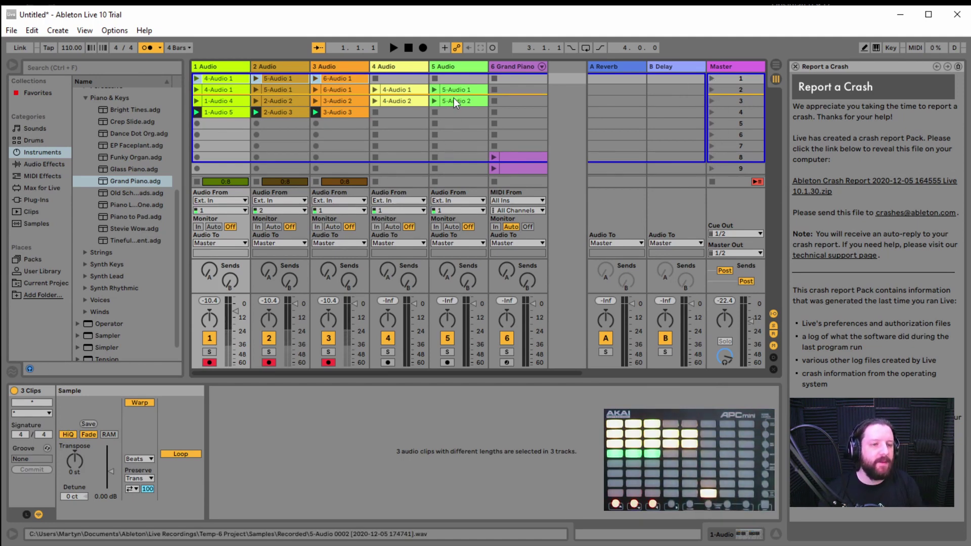
Play through the arrangement by launching scenes 1, 2, 3 and 2 in turn, and stop playback.
{"action": "left_click", "coordinate": [712, 79]}
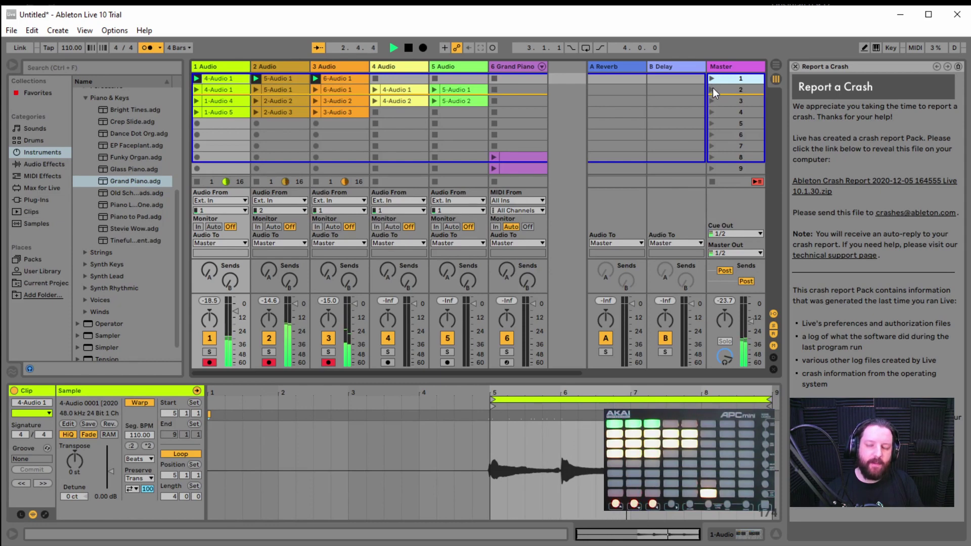
{"action": "left_click", "coordinate": [712, 89]}
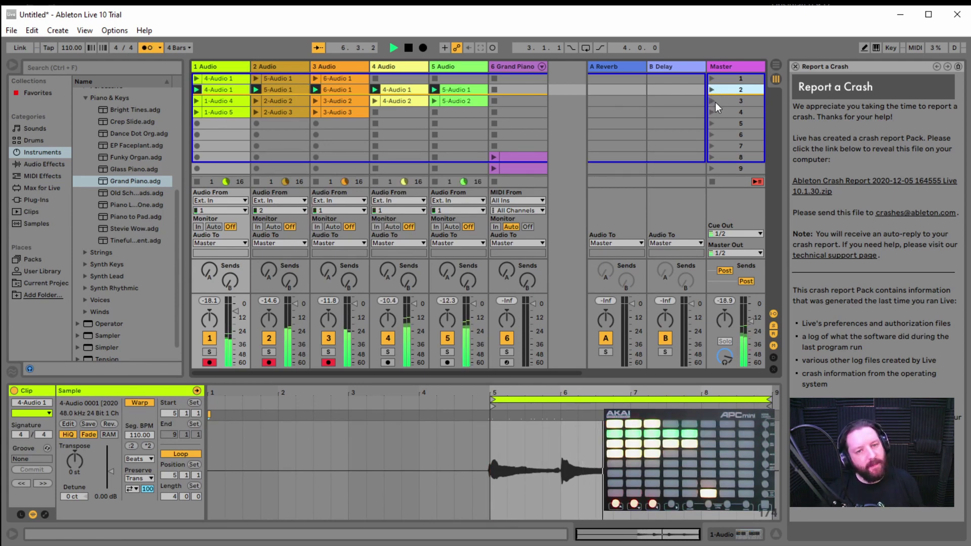
{"action": "left_click", "coordinate": [711, 101]}
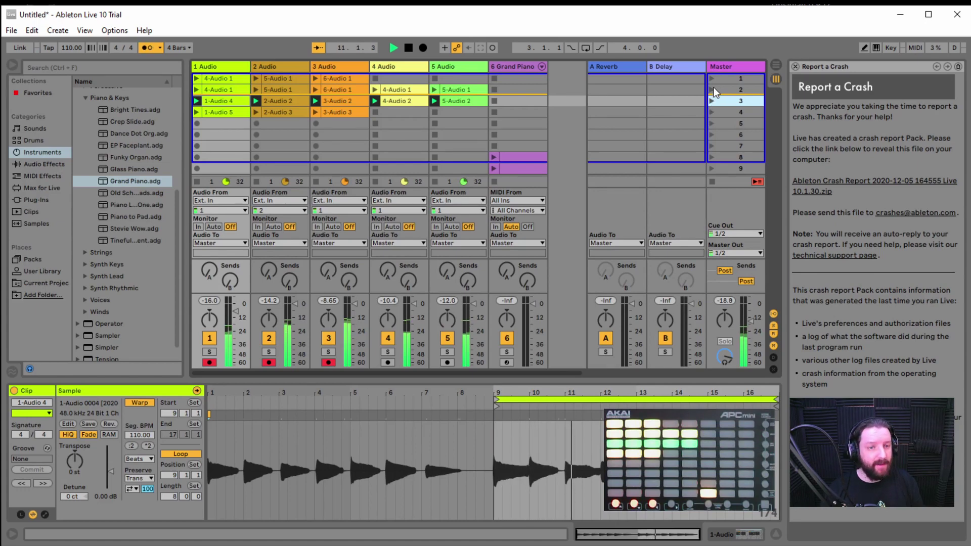
{"action": "left_click", "coordinate": [712, 89]}
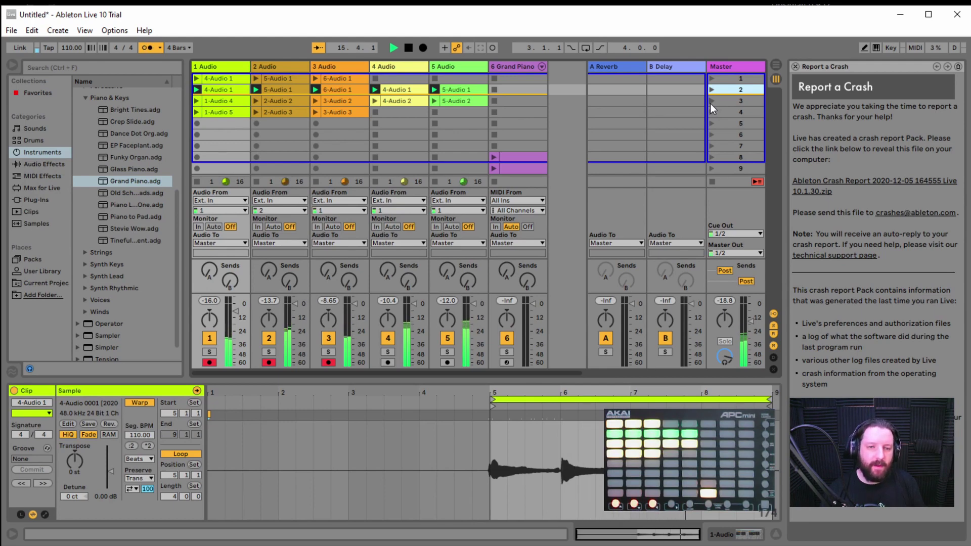
{"action": "left_click", "coordinate": [408, 48]}
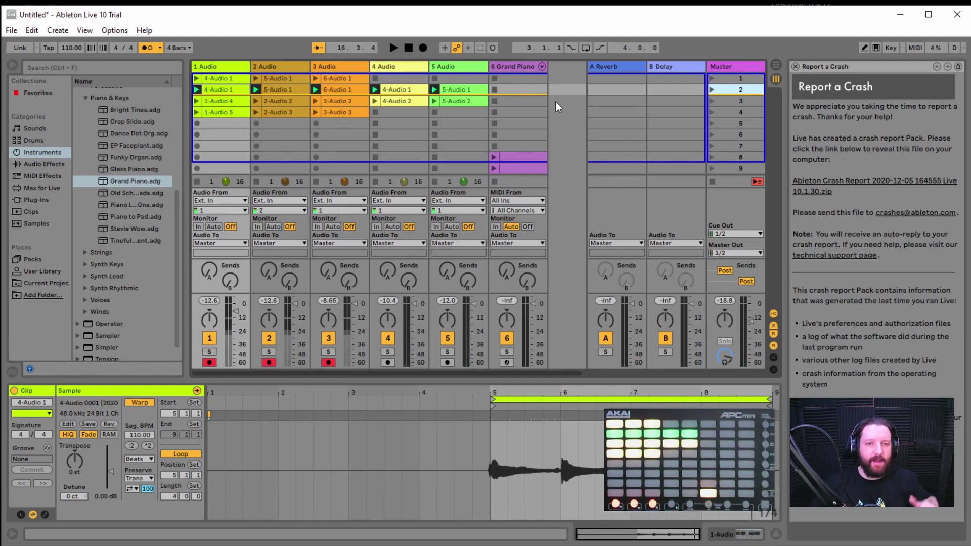
Play the ending of the arrangement by launching scene 3, scene 2 and the one-shot notes in scene 4.
{"action": "left_click", "coordinate": [711, 101]}
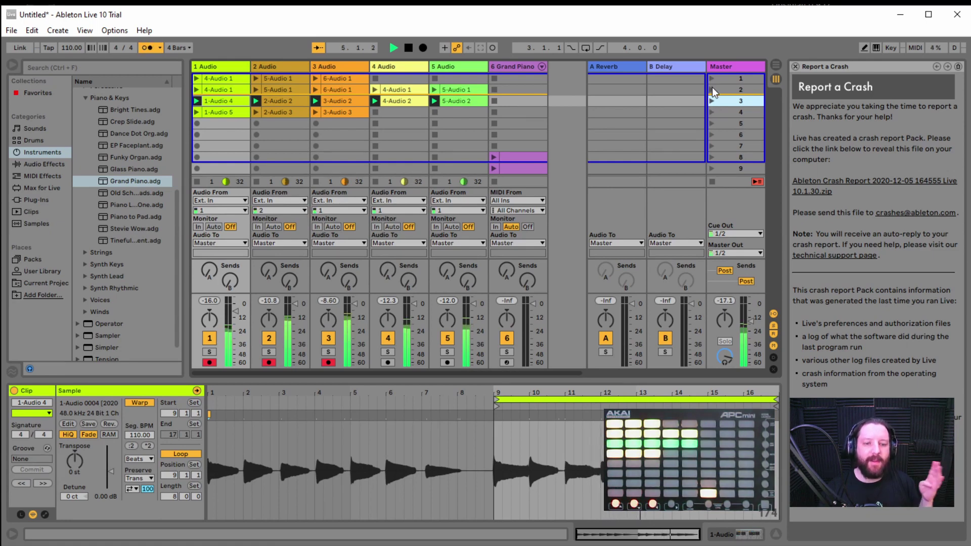
{"action": "left_click", "coordinate": [712, 90]}
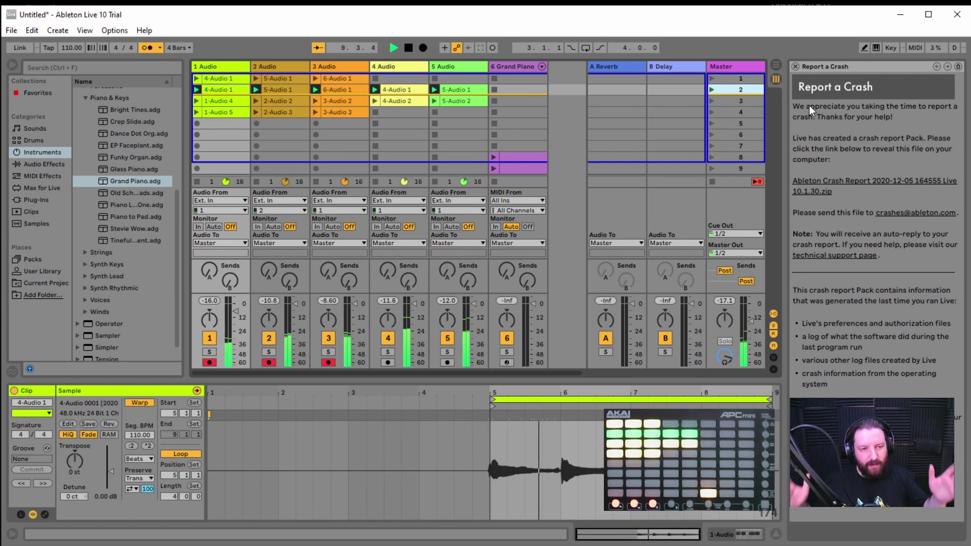
{"action": "left_click", "coordinate": [712, 112]}
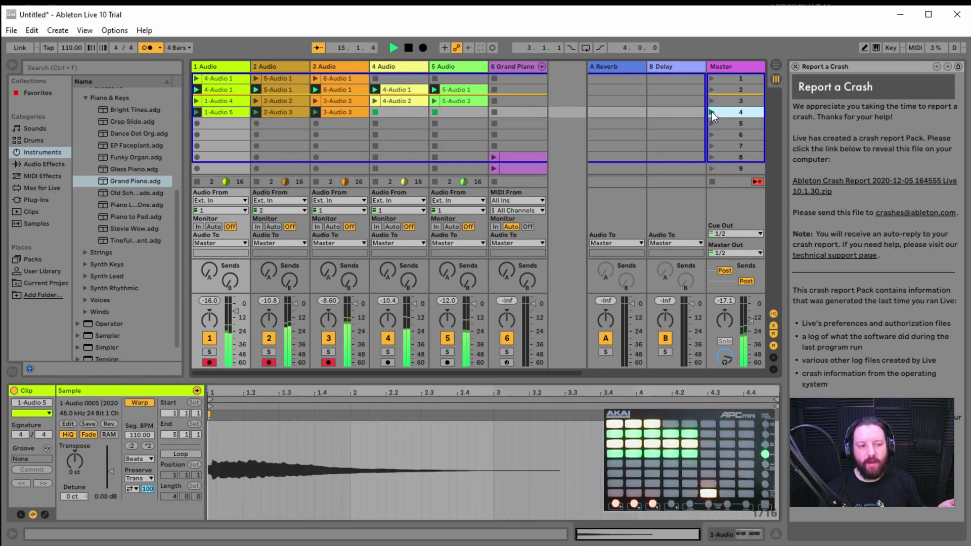